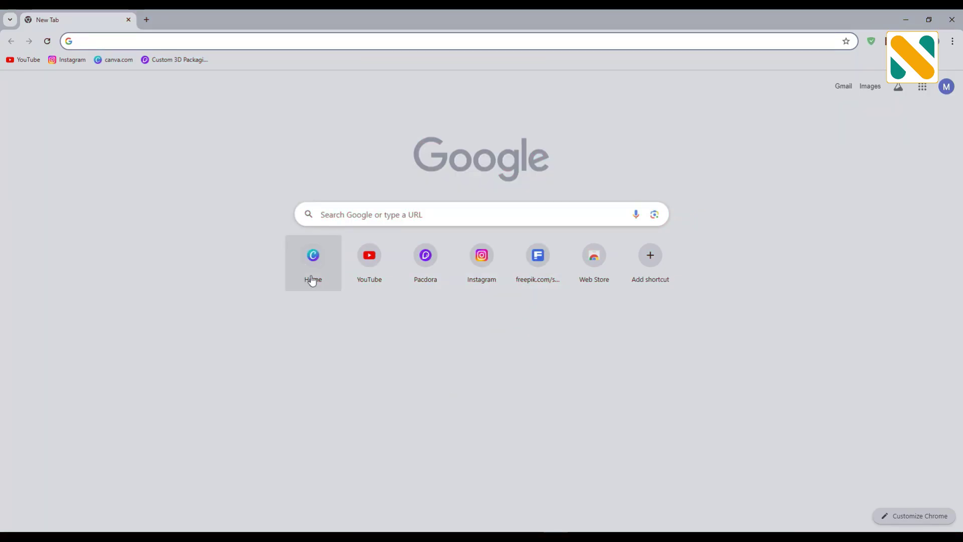
Create a new custom-size design of 1080 × 1080 px from the Canva home page.
{"action": "left_click", "coordinate": [307, 269]}
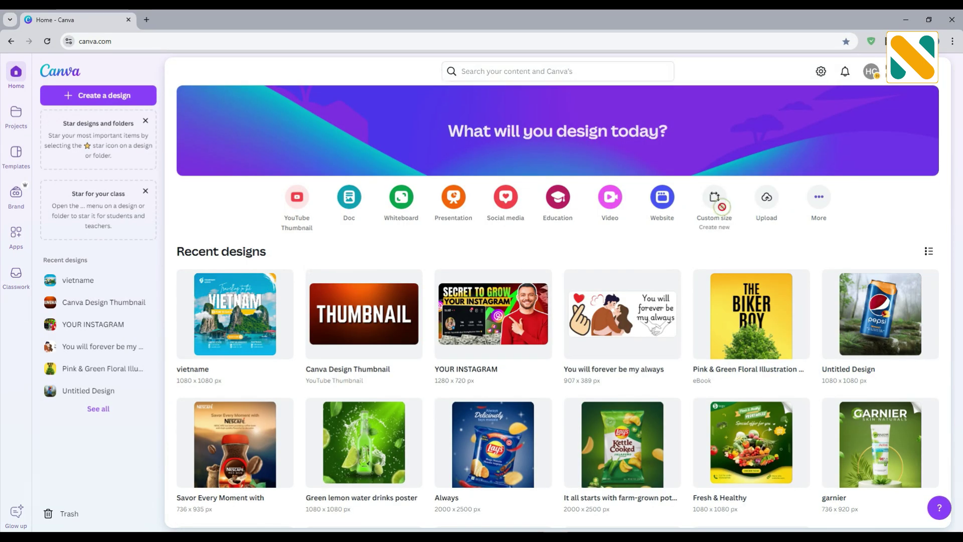
{"action": "left_click", "coordinate": [721, 206]}
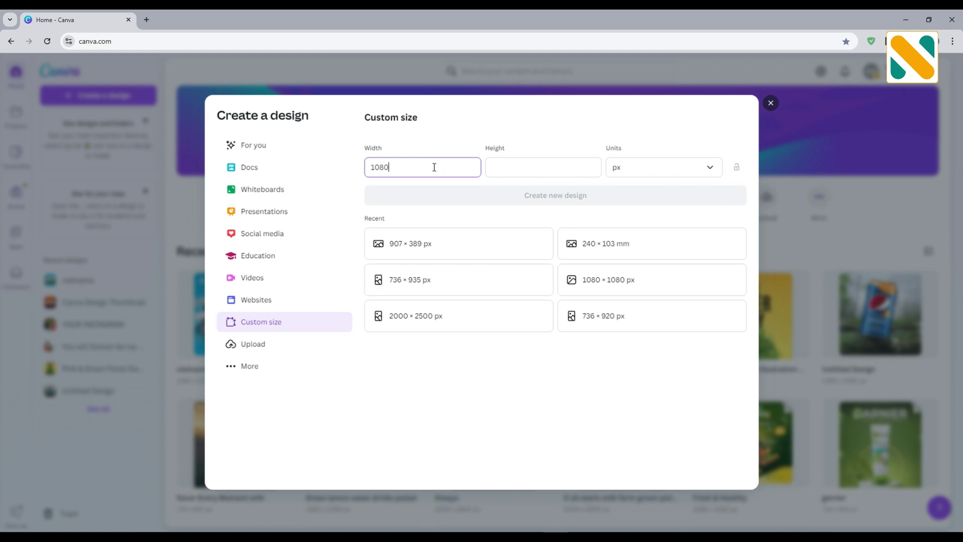
{"action": "left_click", "coordinate": [508, 164]}
{"action": "type", "text": "1080"}
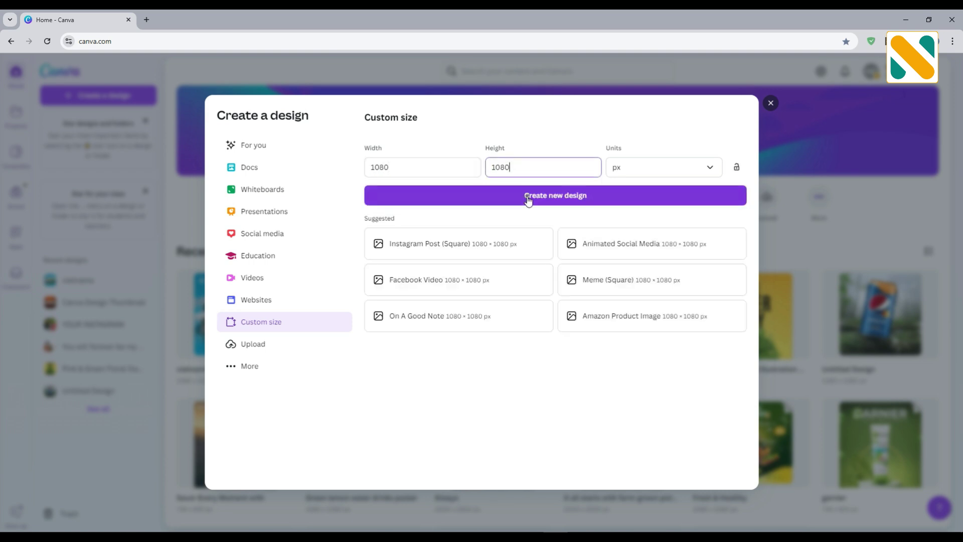
{"action": "left_click", "coordinate": [528, 195]}
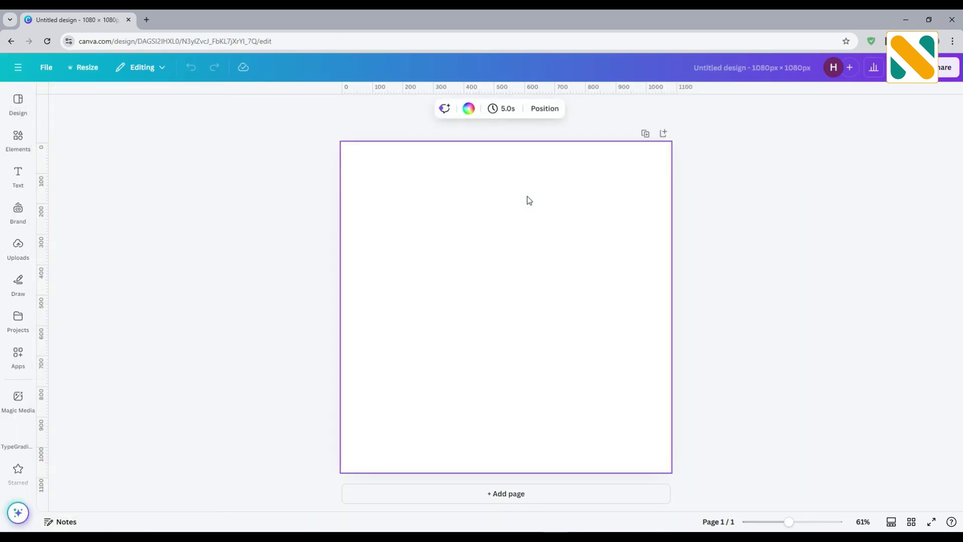
Fill the page with black, then upload the sunburst ray image from the Desktop and add it.
{"action": "left_click", "coordinate": [469, 109]}
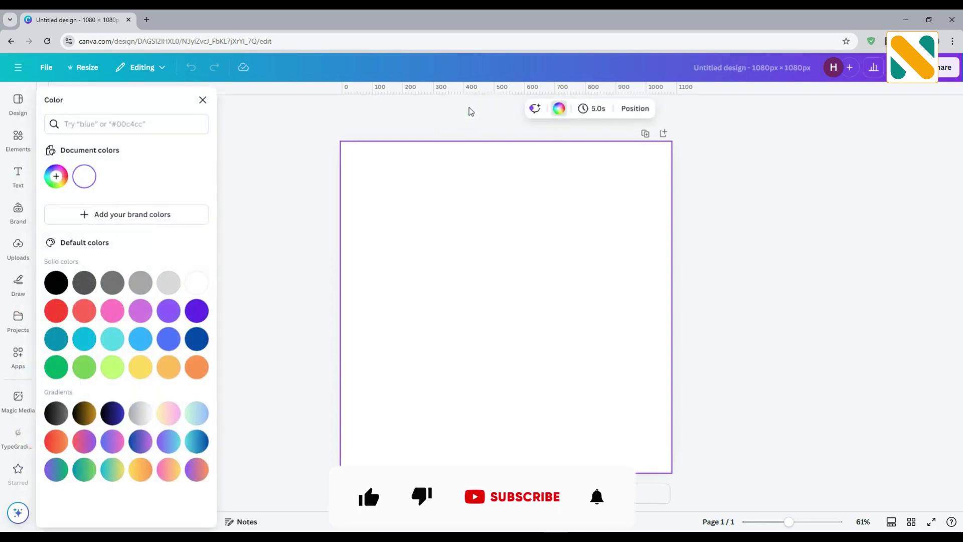
{"action": "left_click", "coordinate": [50, 282]}
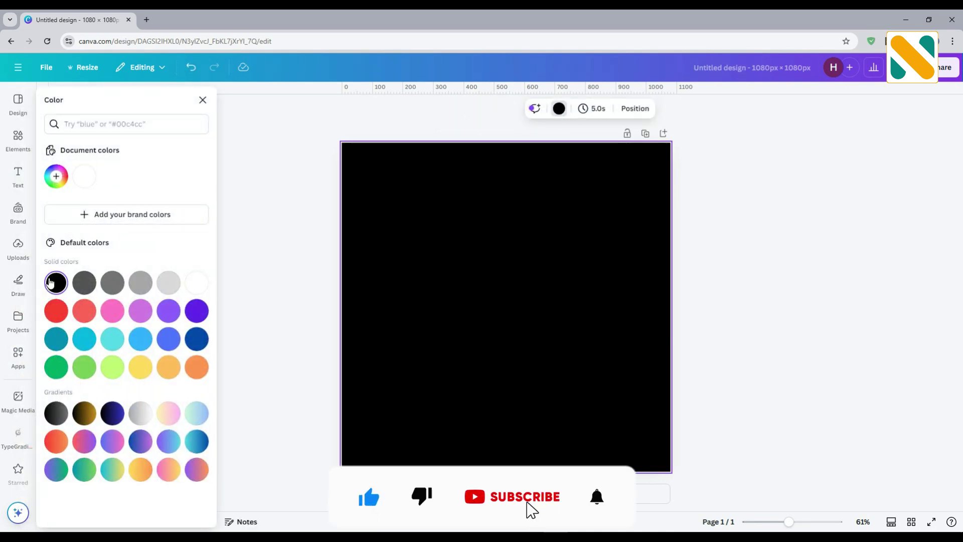
{"action": "left_click", "coordinate": [17, 245]}
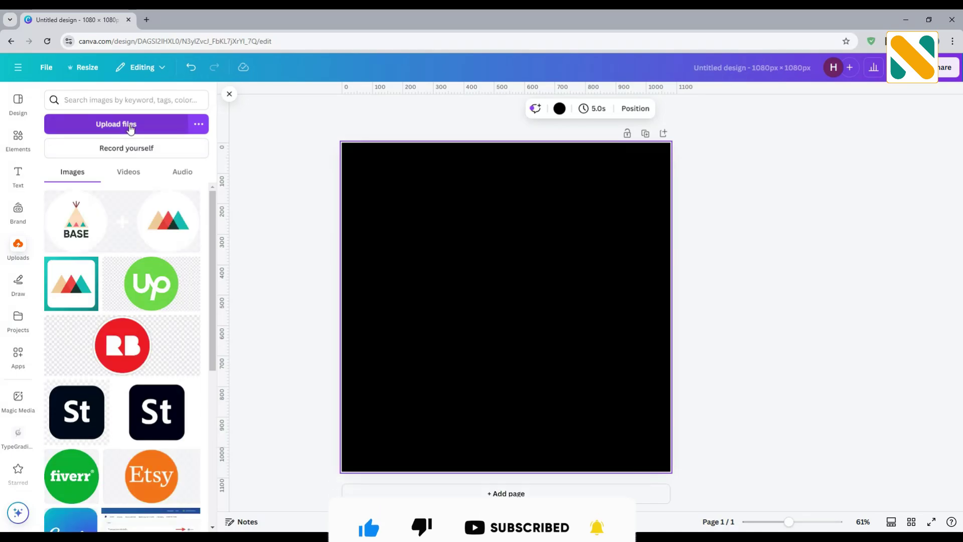
{"action": "left_click", "coordinate": [129, 124]}
{"action": "left_click", "coordinate": [67, 131]}
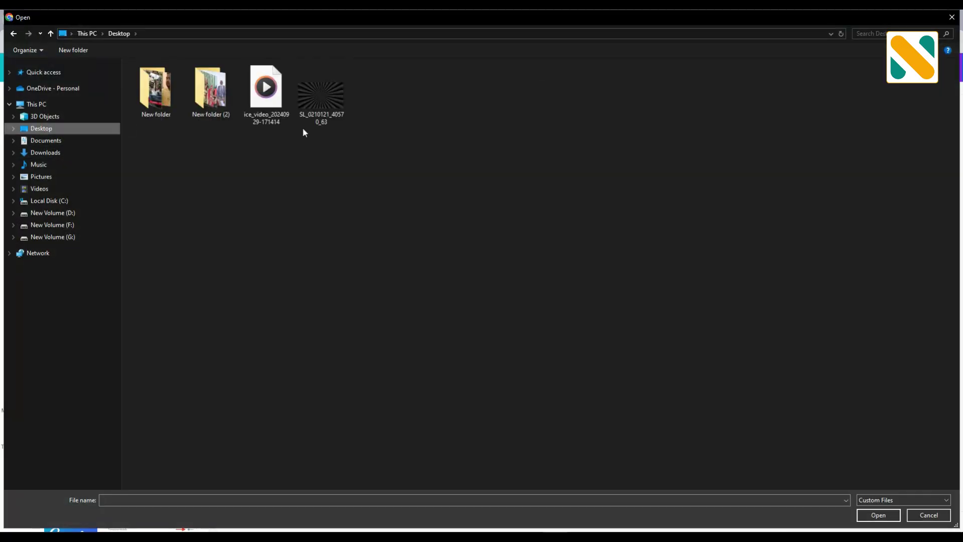
{"action": "double_click", "coordinate": [314, 106]}
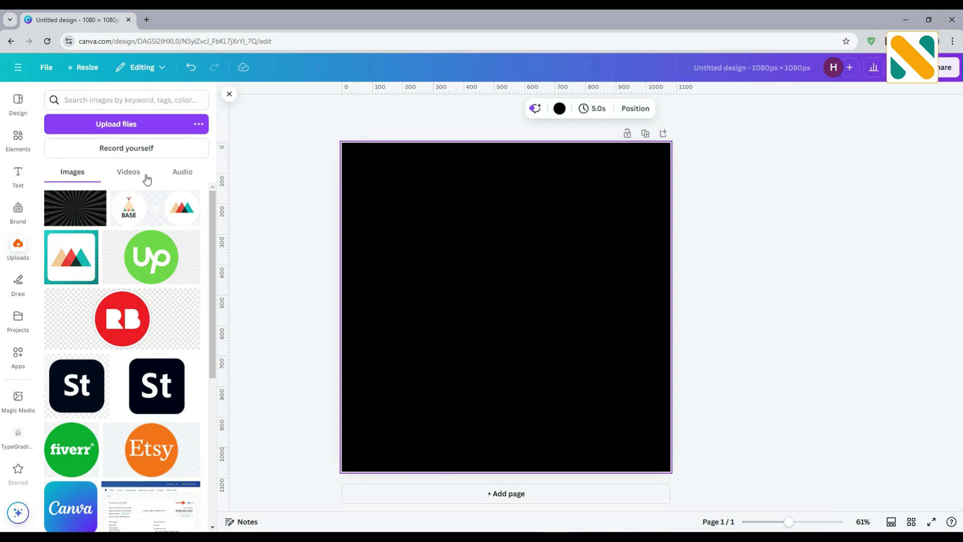
{"action": "left_click", "coordinate": [81, 206]}
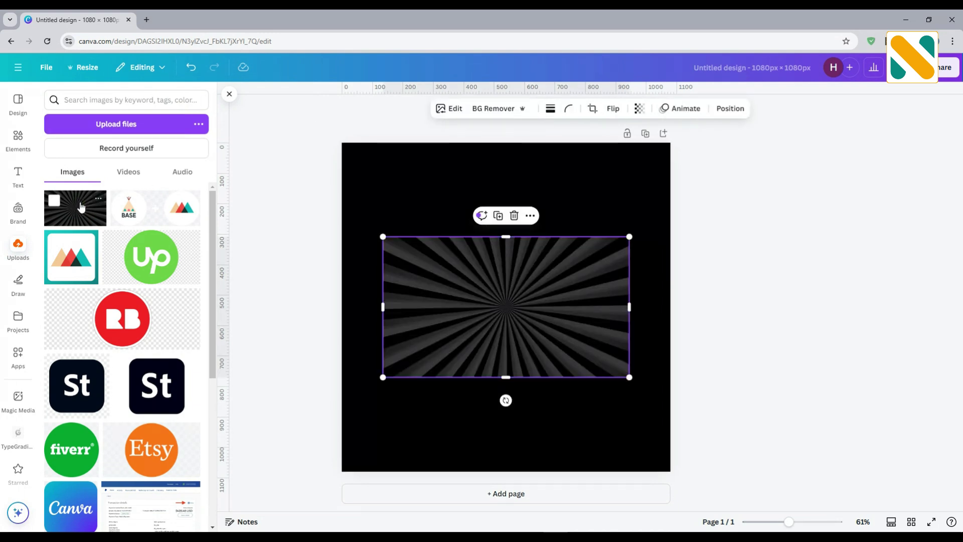
Make the sunburst image the page background and lower its transparency to 30.
{"action": "left_click", "coordinate": [530, 216]}
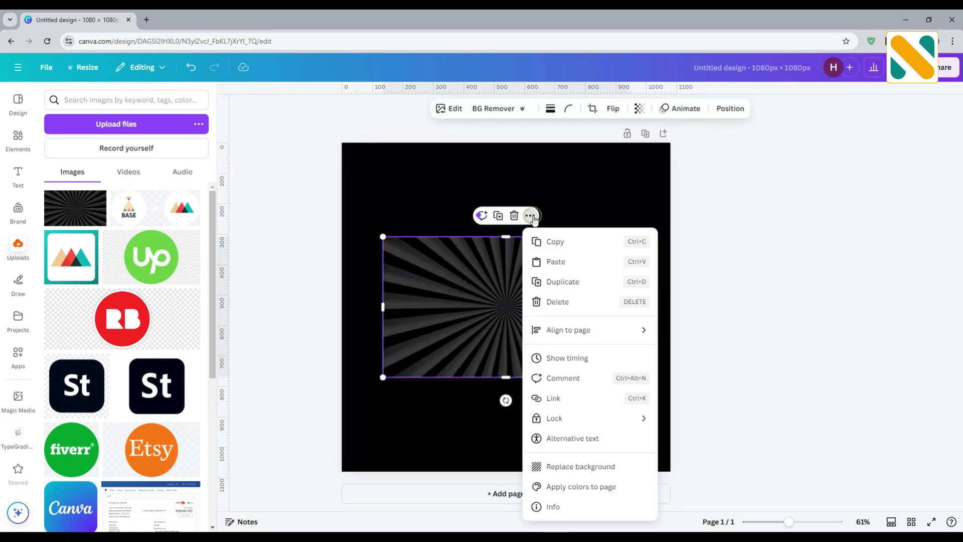
{"action": "left_click", "coordinate": [614, 462]}
{"action": "left_click", "coordinate": [653, 268]}
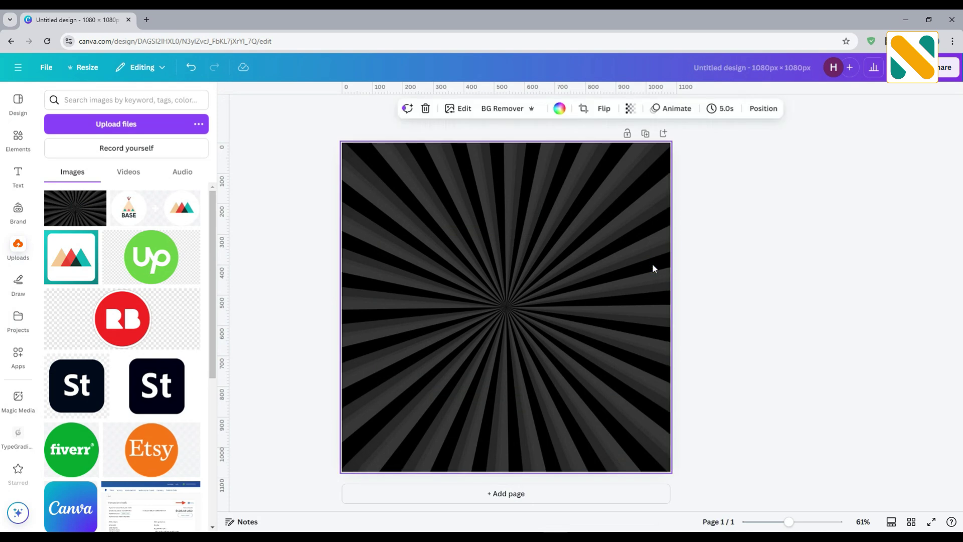
{"action": "left_click", "coordinate": [630, 110]}
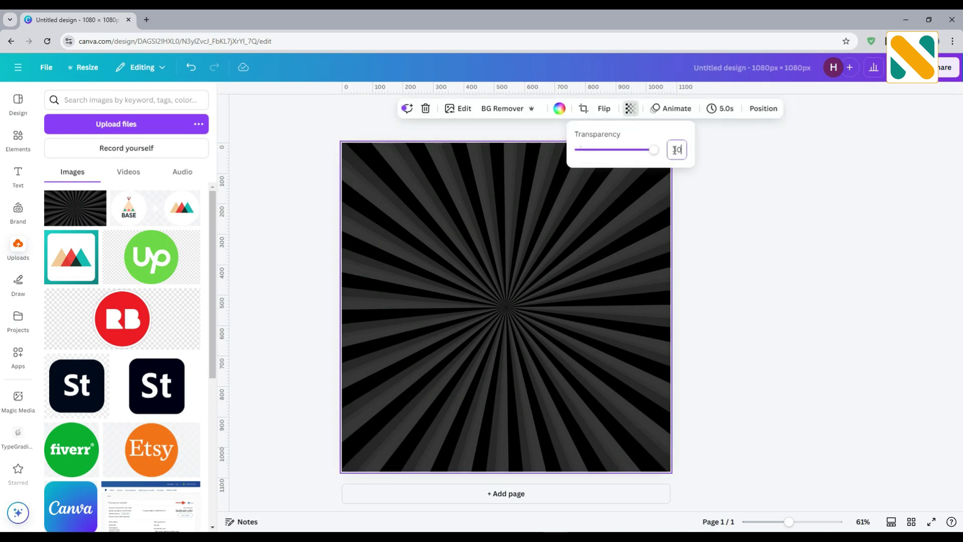
{"action": "key", "text": "Return"}
{"action": "left_click", "coordinate": [694, 180]}
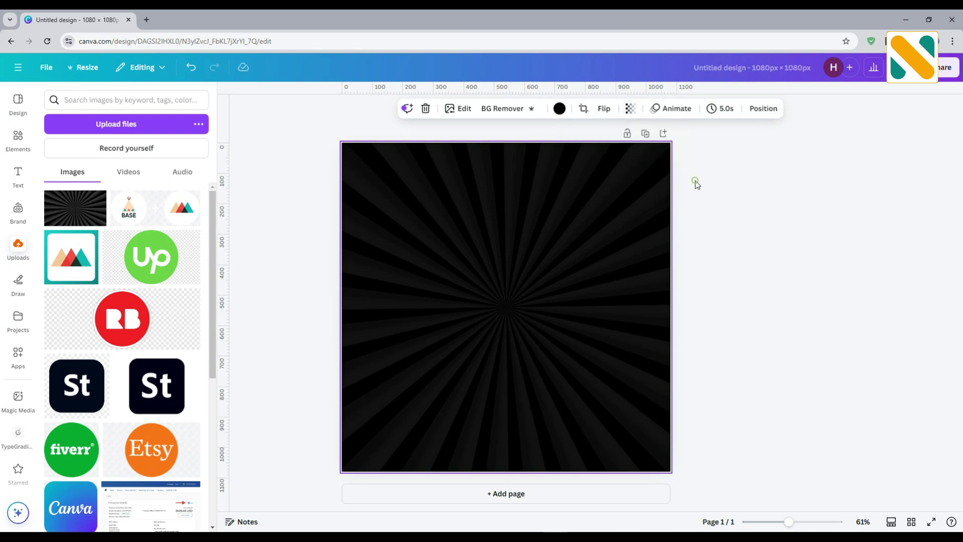
Search Elements for 'black wood' and add the dark wooden-floor photo.
{"action": "left_click", "coordinate": [18, 138]}
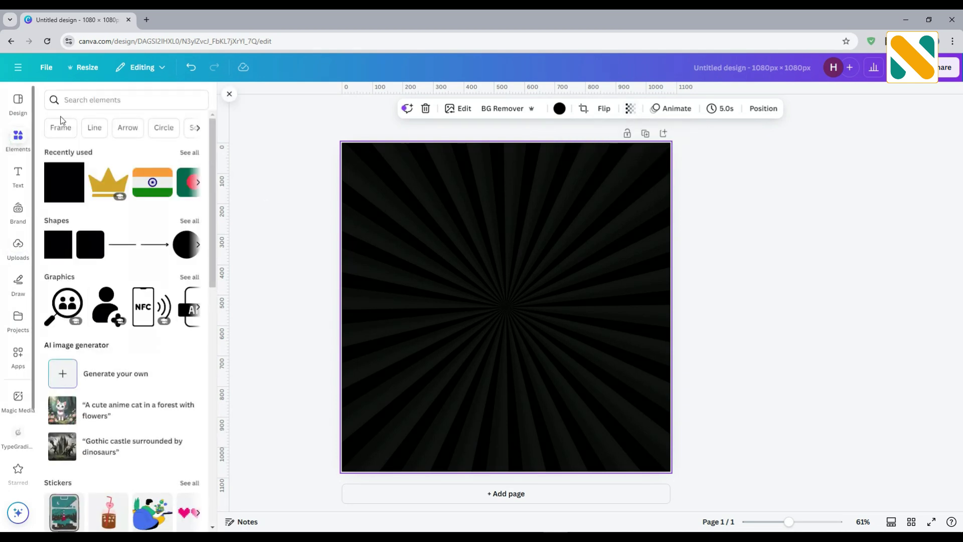
{"action": "left_click", "coordinate": [86, 99]}
{"action": "type", "text": "b"}
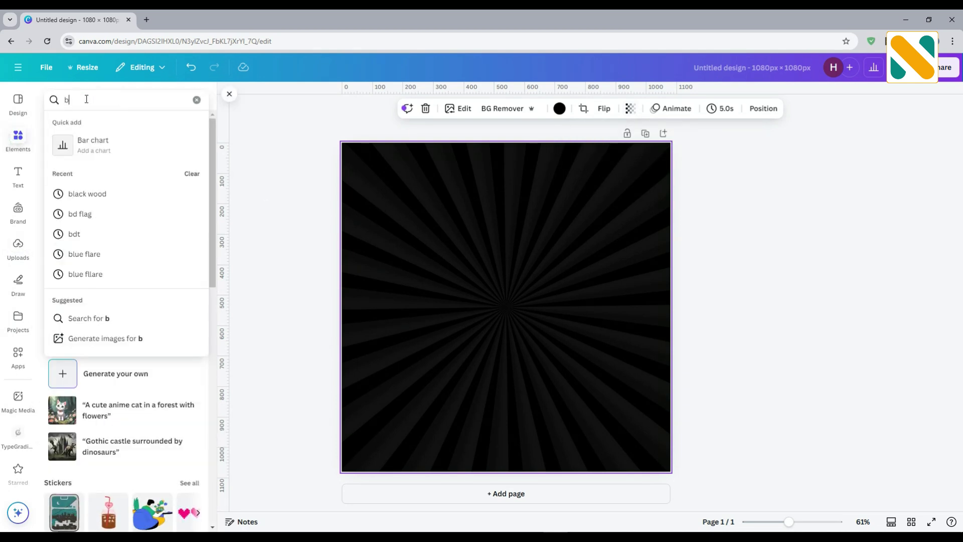
{"action": "type", "text": "lack wood"}
{"action": "key", "text": "Return"}
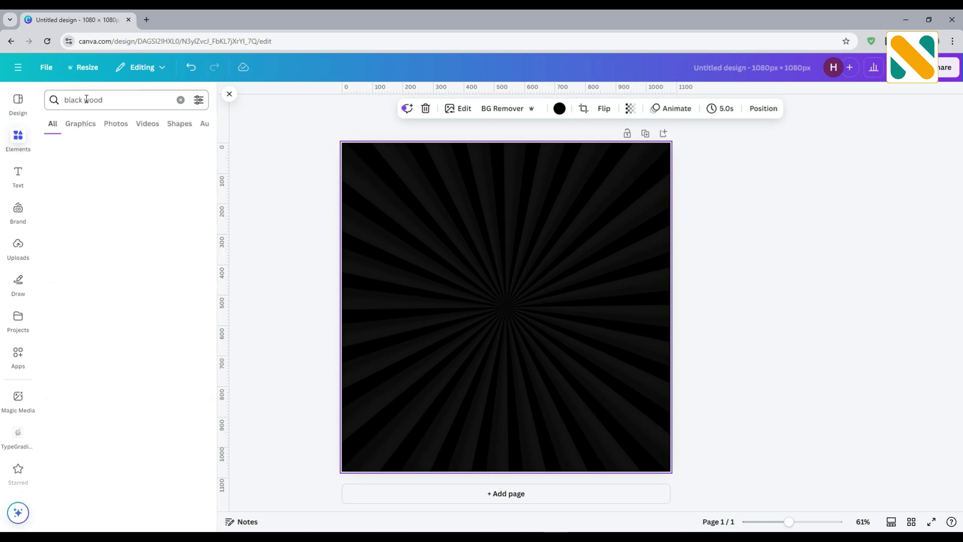
{"action": "left_click", "coordinate": [87, 122]}
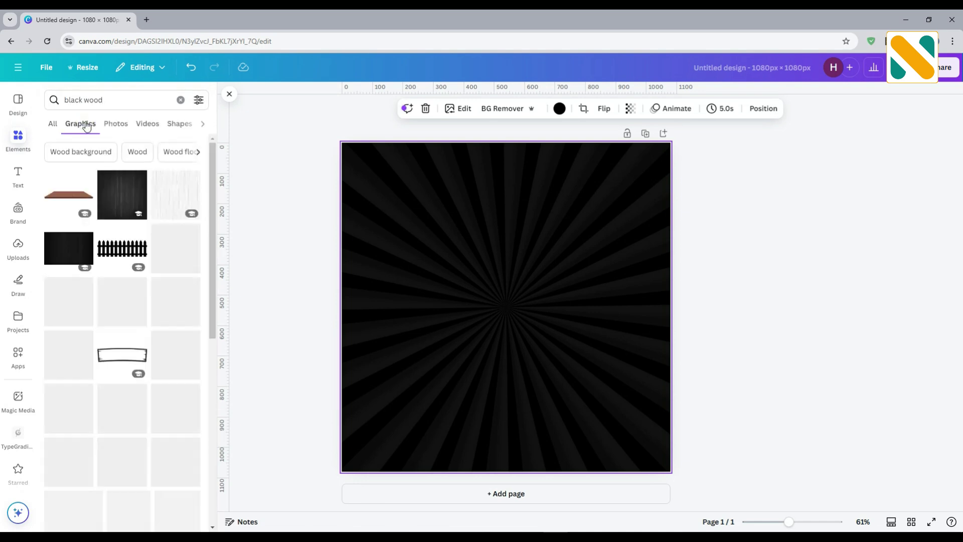
{"action": "left_click", "coordinate": [108, 125]}
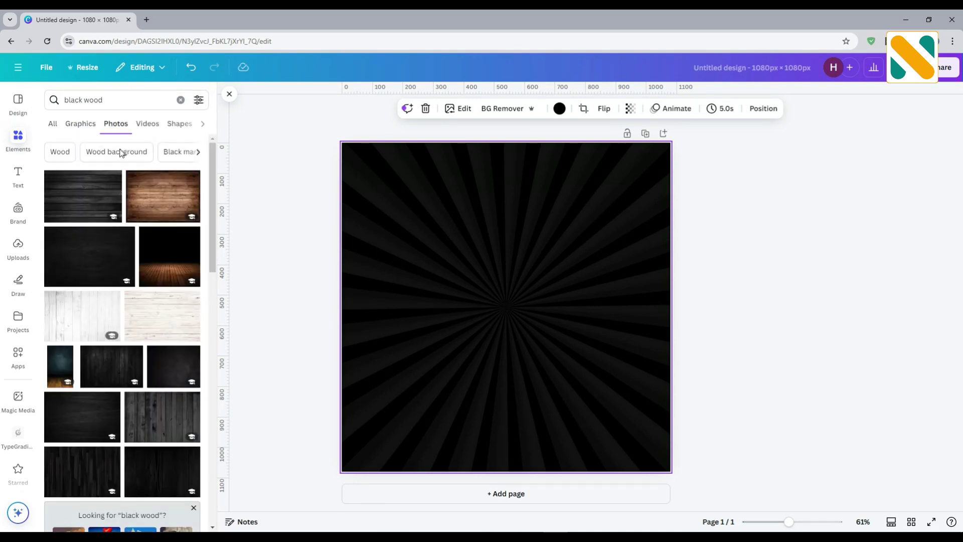
{"action": "left_click", "coordinate": [162, 256]}
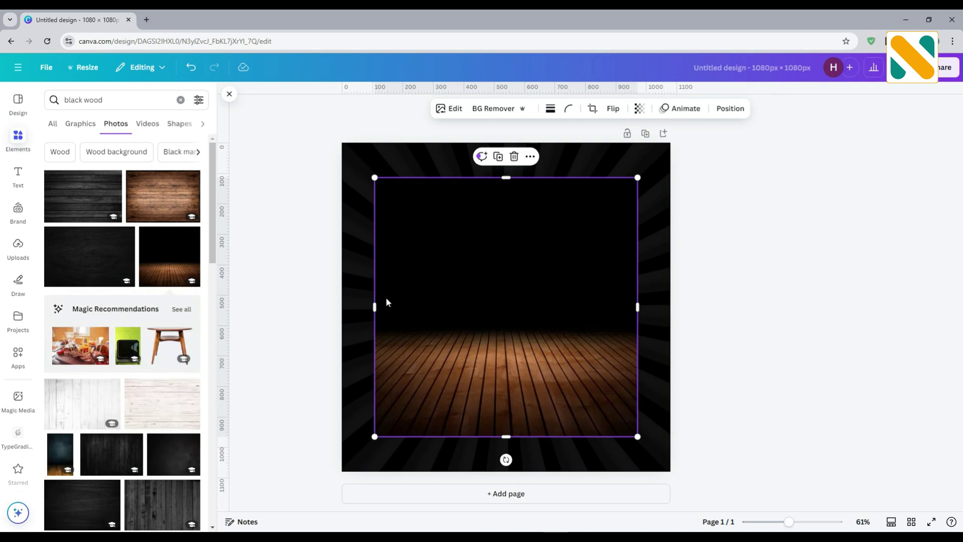
Crop and stretch the wooden-floor photo to cover the page's lower half.
{"action": "left_click_drag", "start_coordinate": [507, 177], "coordinate": [540, 311]}
{"action": "left_click_drag", "start_coordinate": [563, 413], "coordinate": [597, 449]}
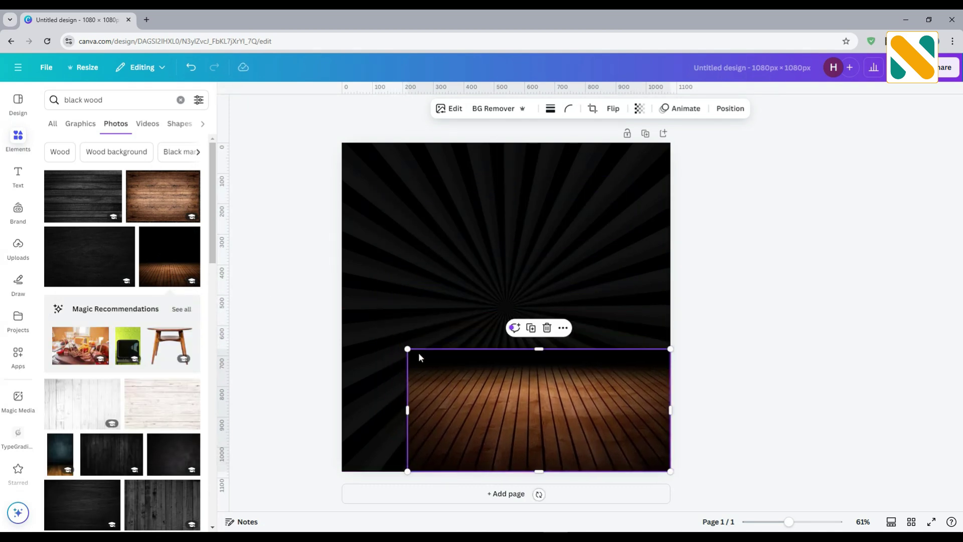
{"action": "left_click_drag", "start_coordinate": [409, 347], "coordinate": [339, 328]}
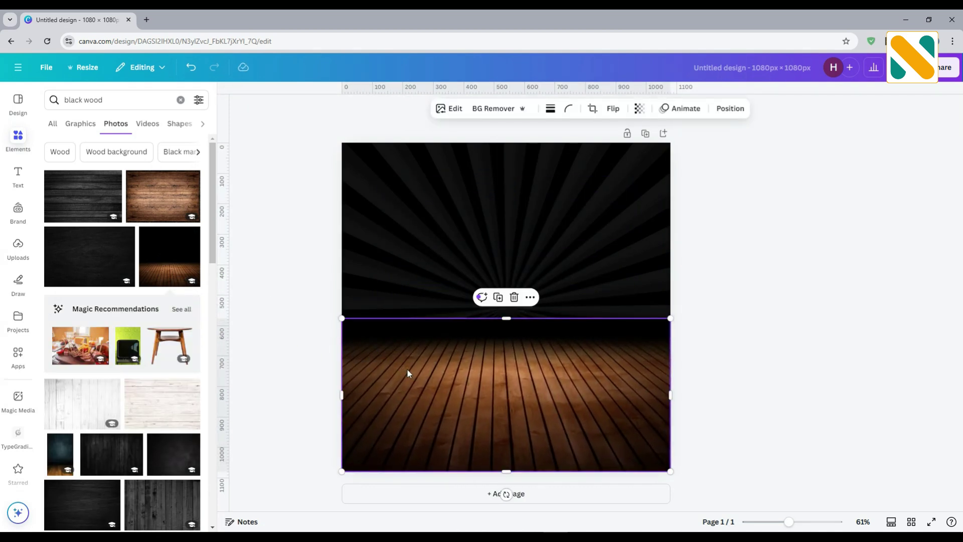
{"action": "left_click", "coordinate": [291, 305]}
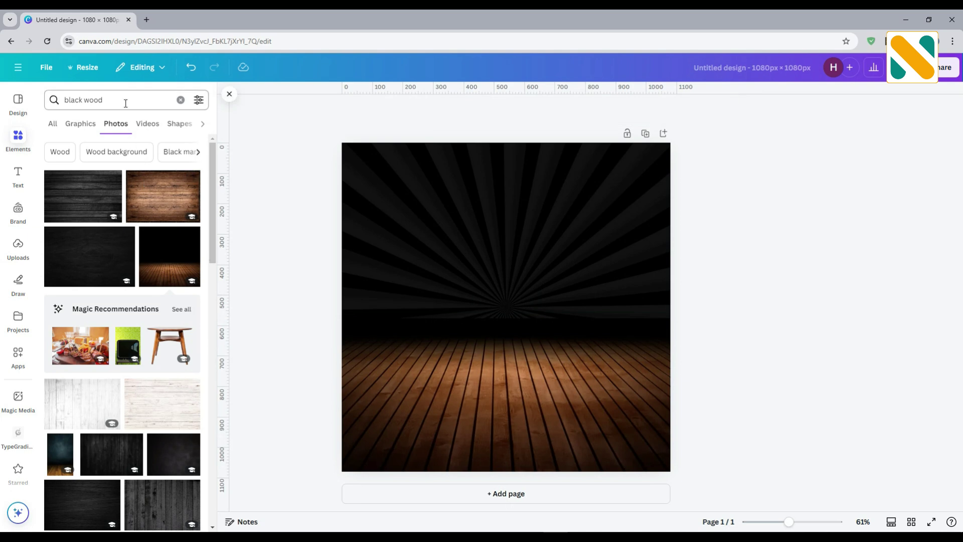
{"action": "left_click", "coordinate": [125, 103]}
Search for 'food' and add the fried chicken plate photo to the page.
{"action": "type", "text": "food plate"}
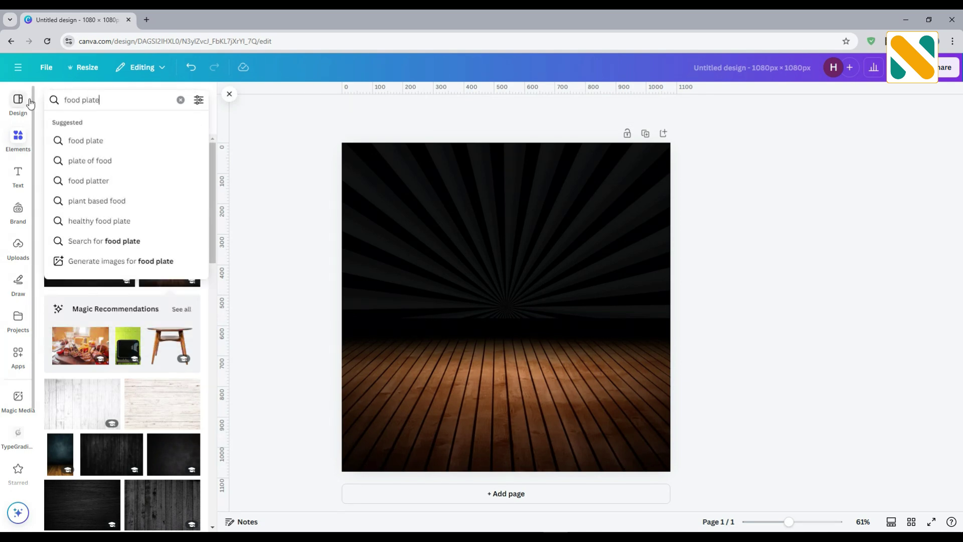
{"action": "key", "text": "Return"}
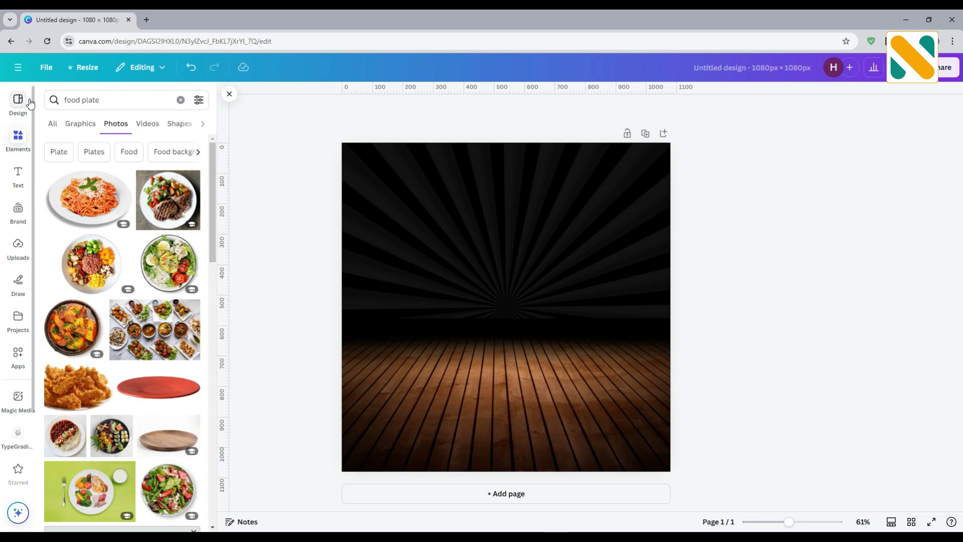
{"action": "scroll", "coordinate": [128, 331], "scroll_direction": "down", "scroll_amount": 15}
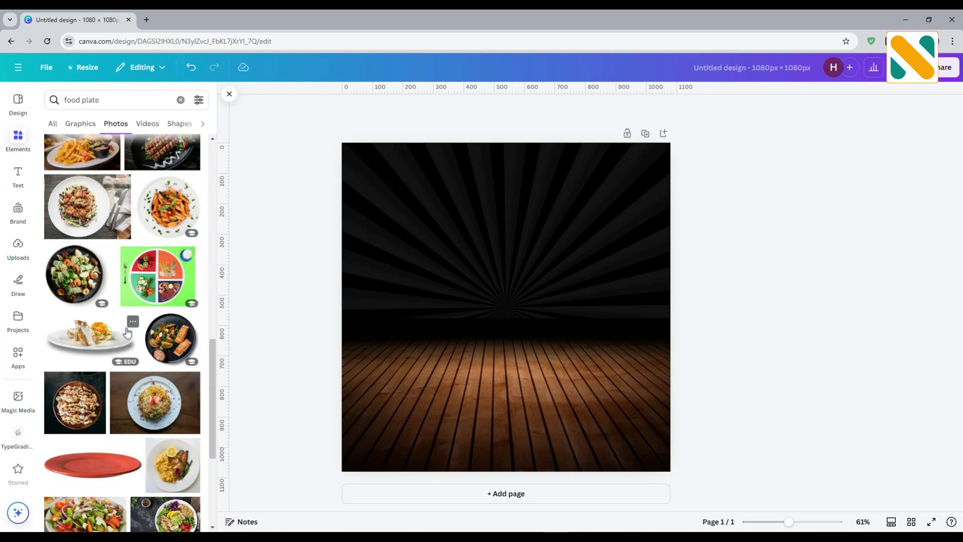
{"action": "scroll", "coordinate": [128, 332], "scroll_direction": "down", "scroll_amount": 6}
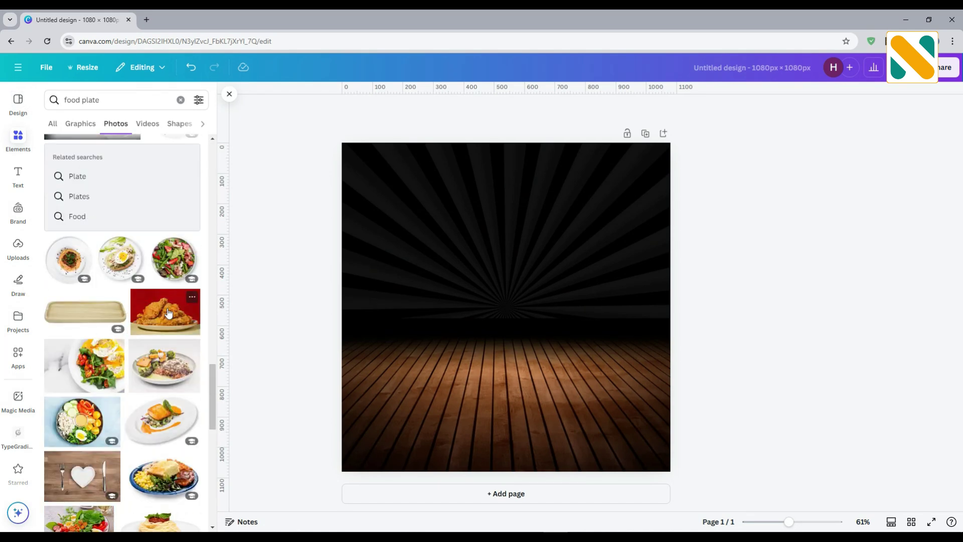
{"action": "left_click", "coordinate": [168, 313]}
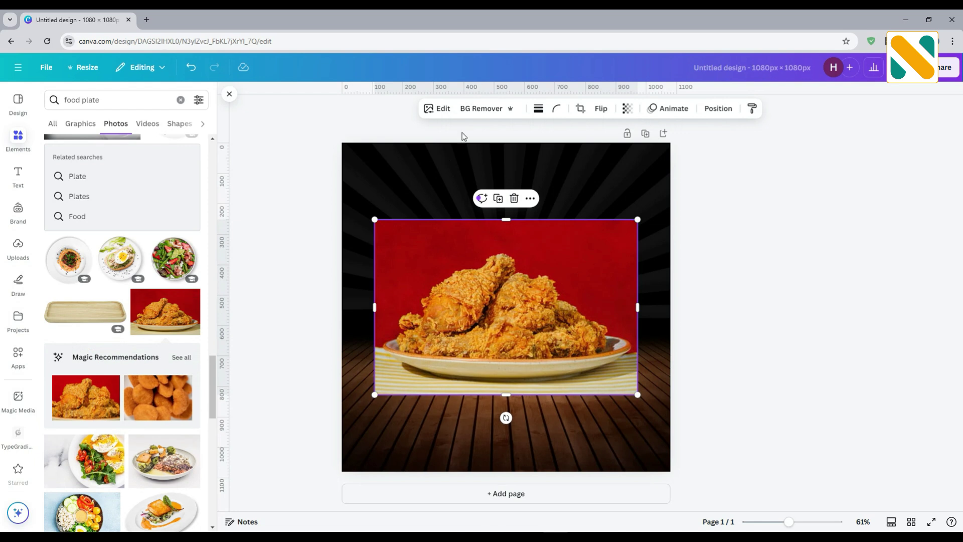
Remove the chicken photo's red background, crop it, then enlarge and centre it on the floor.
{"action": "left_click", "coordinate": [469, 109]}
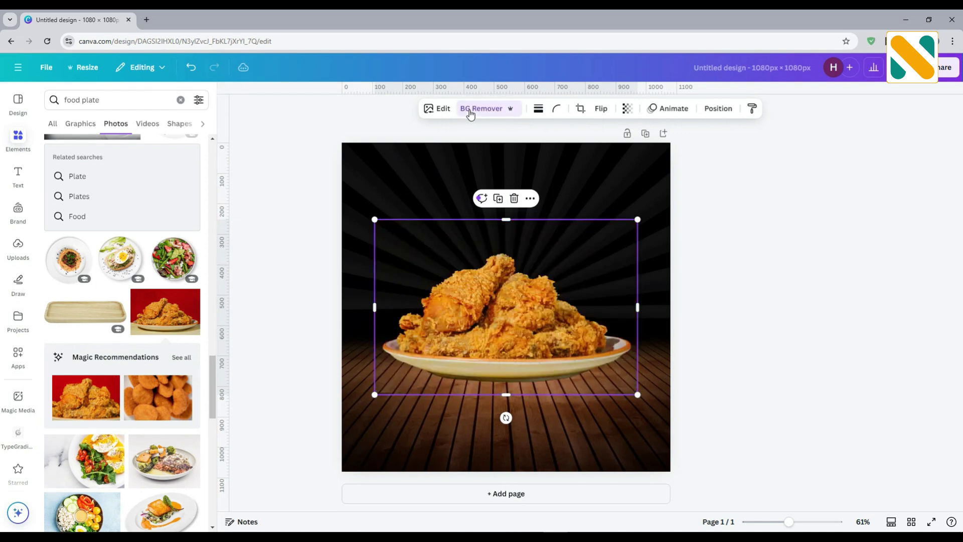
{"action": "left_click_drag", "start_coordinate": [506, 219], "coordinate": [506, 247]}
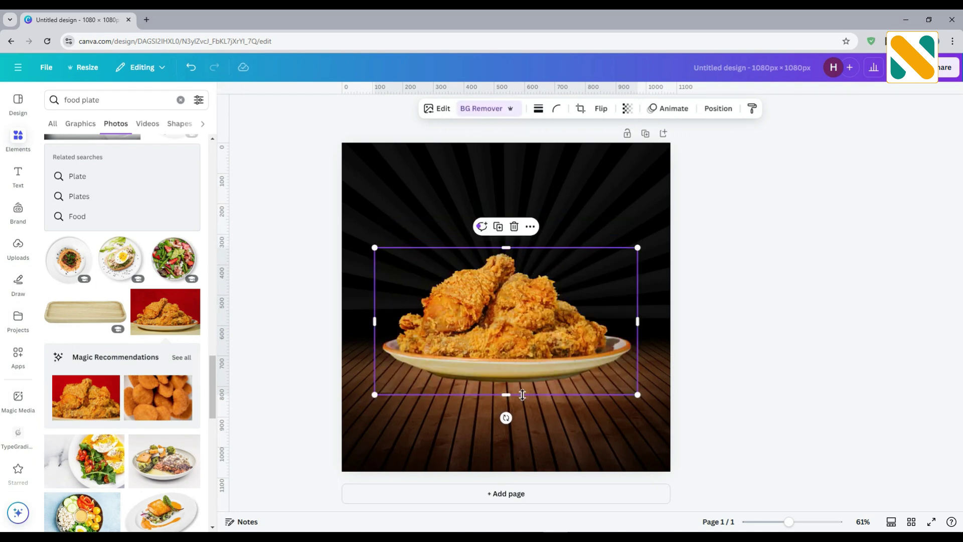
{"action": "left_click_drag", "start_coordinate": [506, 394], "coordinate": [506, 386]}
{"action": "left_click", "coordinate": [704, 351]}
{"action": "left_click_drag", "start_coordinate": [573, 333], "coordinate": [503, 383]}
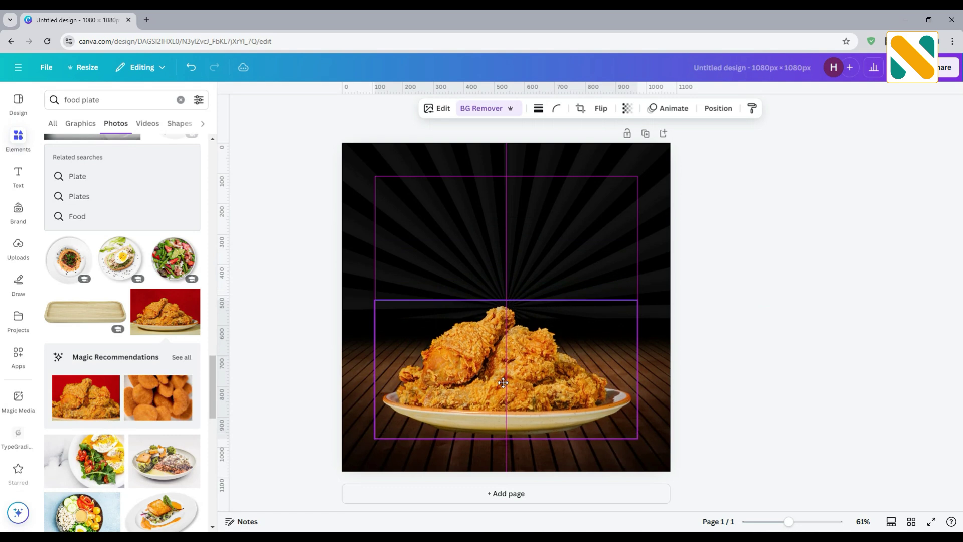
{"action": "left_click_drag", "start_coordinate": [638, 284], "coordinate": [651, 278]}
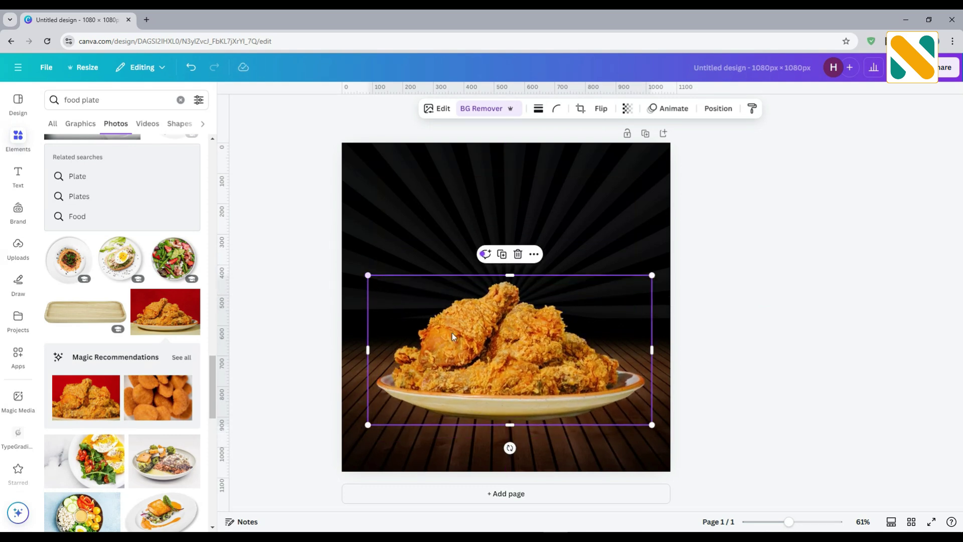
{"action": "left_click_drag", "start_coordinate": [452, 332], "coordinate": [491, 338]}
{"action": "left_click", "coordinate": [276, 252]}
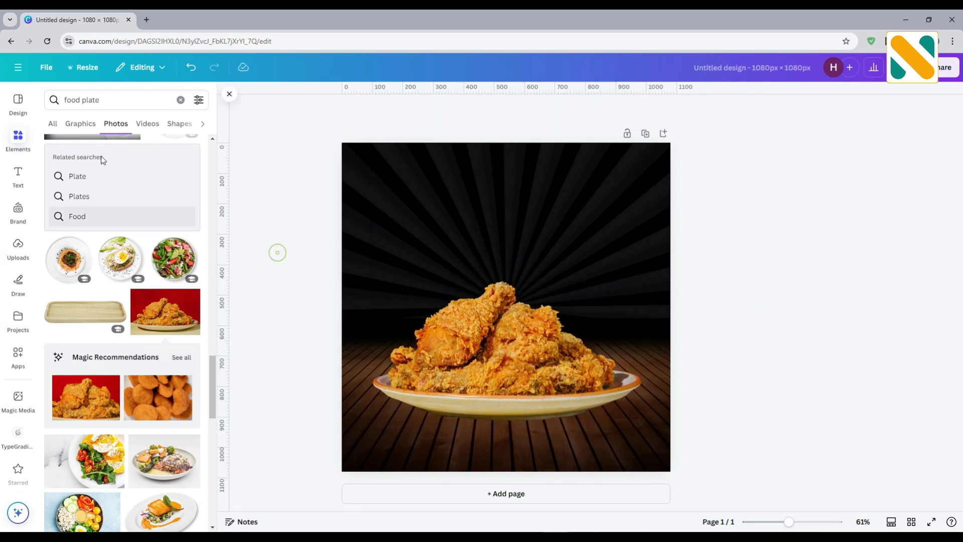
Search Elements for 'shadow' and add a soft shadow graphic.
{"action": "left_click", "coordinate": [111, 100]}
{"action": "type", "text": "shadow"}
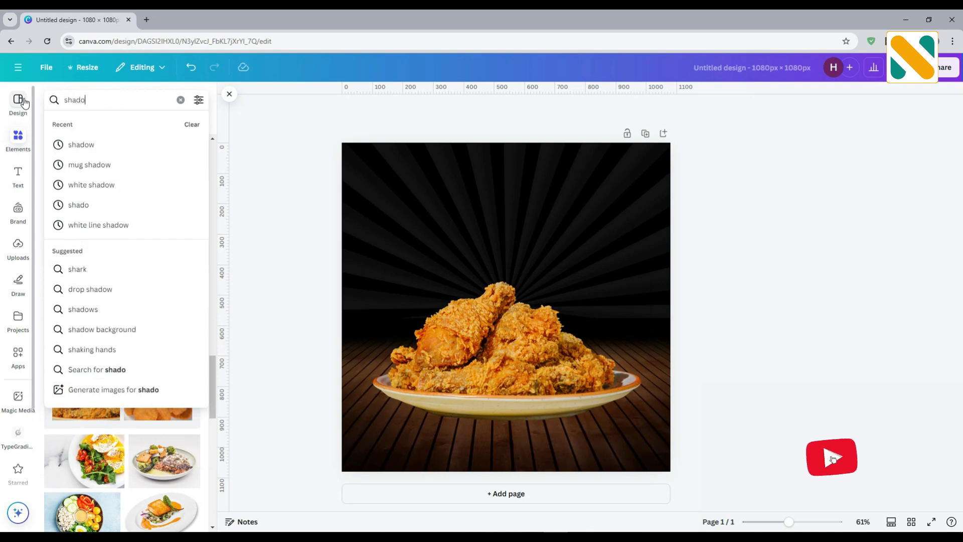
{"action": "key", "text": "Return"}
{"action": "left_click", "coordinate": [80, 123]}
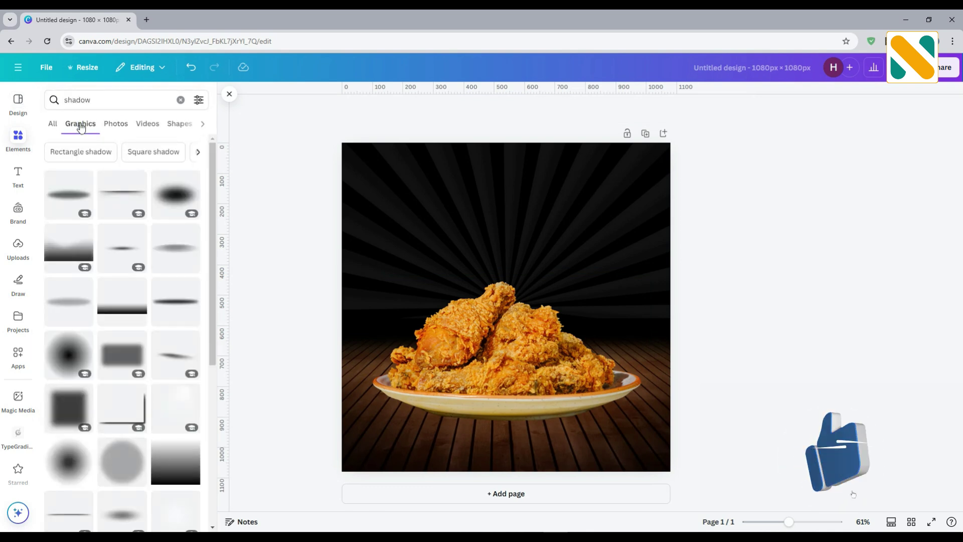
{"action": "scroll", "coordinate": [82, 322], "scroll_direction": "down", "scroll_amount": 7}
{"action": "left_click", "coordinate": [69, 330]}
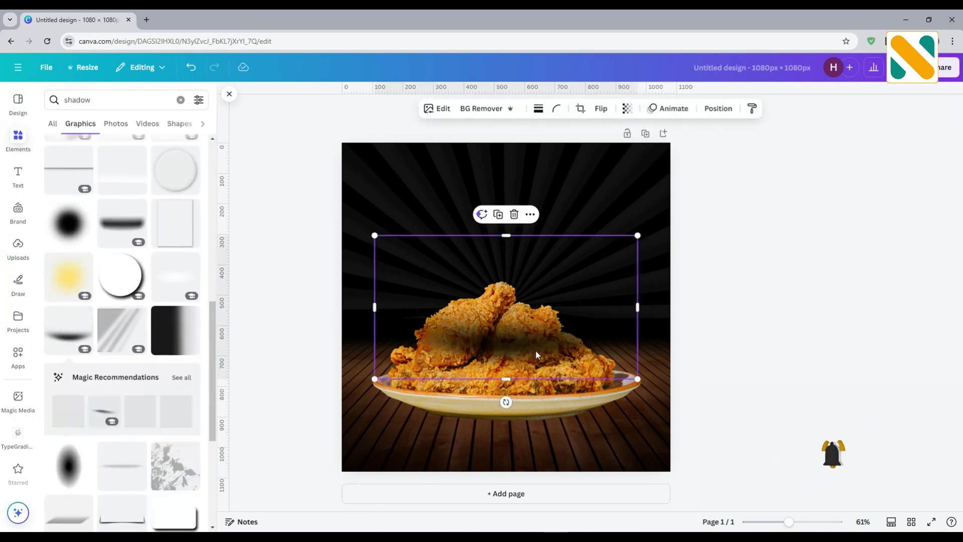
Enlarge the shadow, centre it under the chicken plate and send it backward.
{"action": "left_click_drag", "start_coordinate": [535, 350], "coordinate": [521, 430]}
{"action": "left_click_drag", "start_coordinate": [623, 312], "coordinate": [681, 286]}
{"action": "left_click_drag", "start_coordinate": [525, 415], "coordinate": [512, 413]}
{"action": "left_click", "coordinate": [717, 108]}
{"action": "left_click", "coordinate": [181, 152]}
{"action": "left_click", "coordinate": [310, 244]}
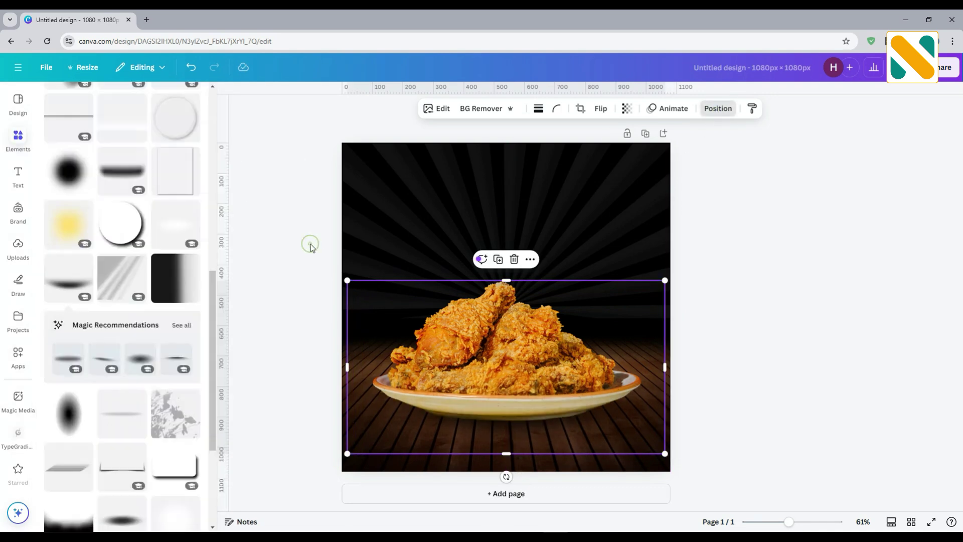
Add a 'Today's Best' subheading in the Baksoda font, coloured light orange.
{"action": "left_click", "coordinate": [18, 174]}
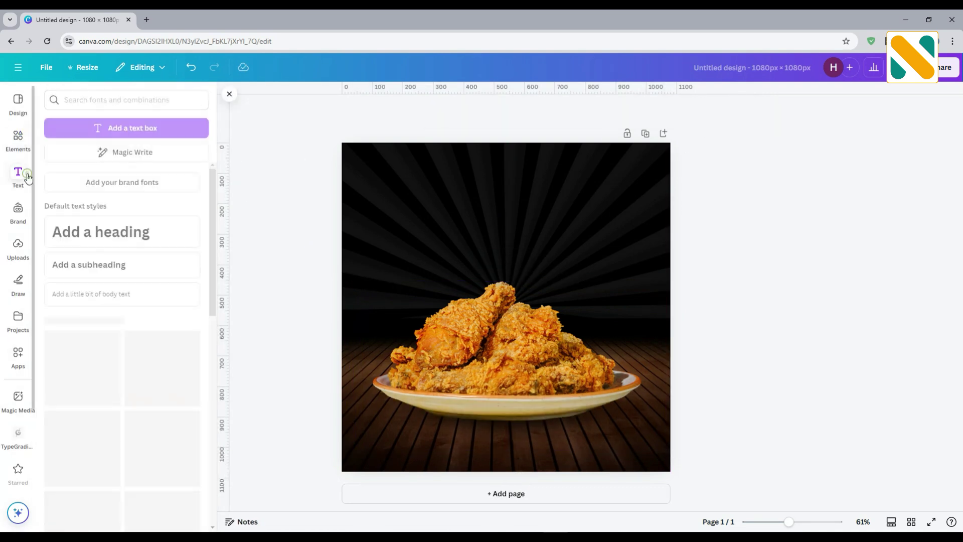
{"action": "left_click", "coordinate": [106, 266]}
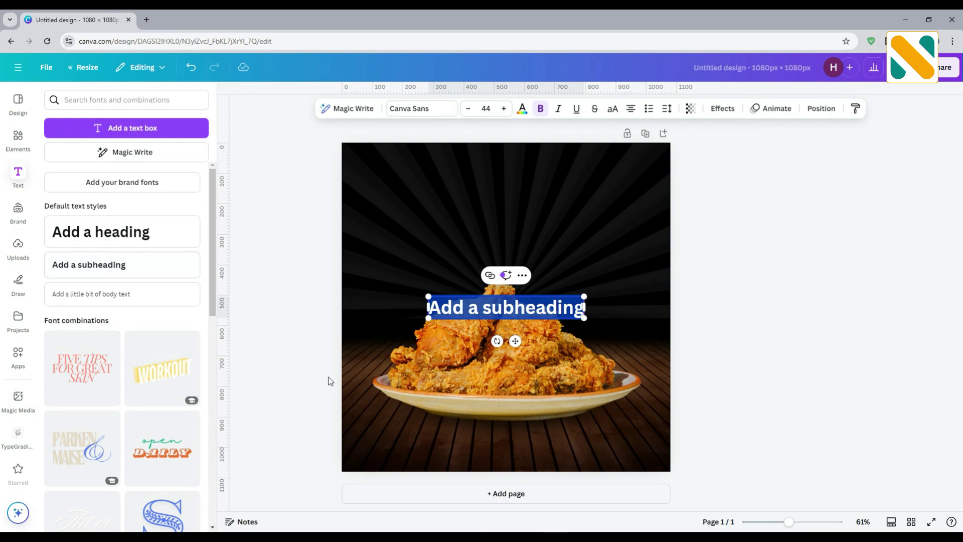
{"action": "type", "text": "Today's Best"}
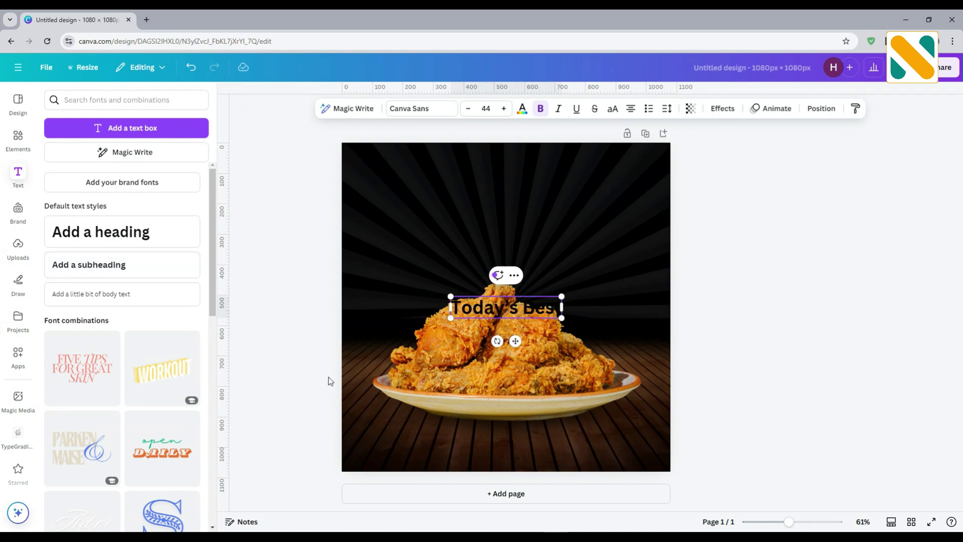
{"action": "key", "text": "Escape"}
{"action": "left_click", "coordinate": [406, 110]}
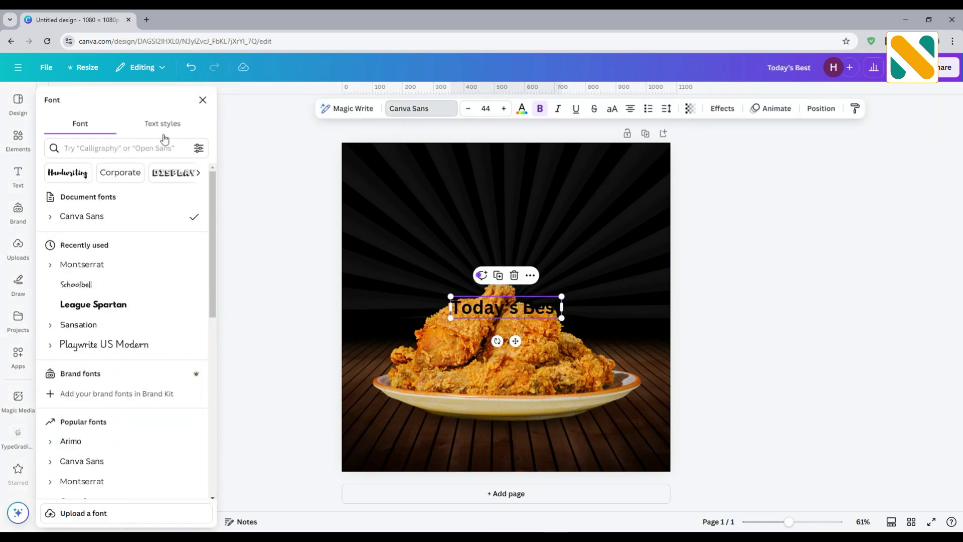
{"action": "type", "text": "baksoda"}
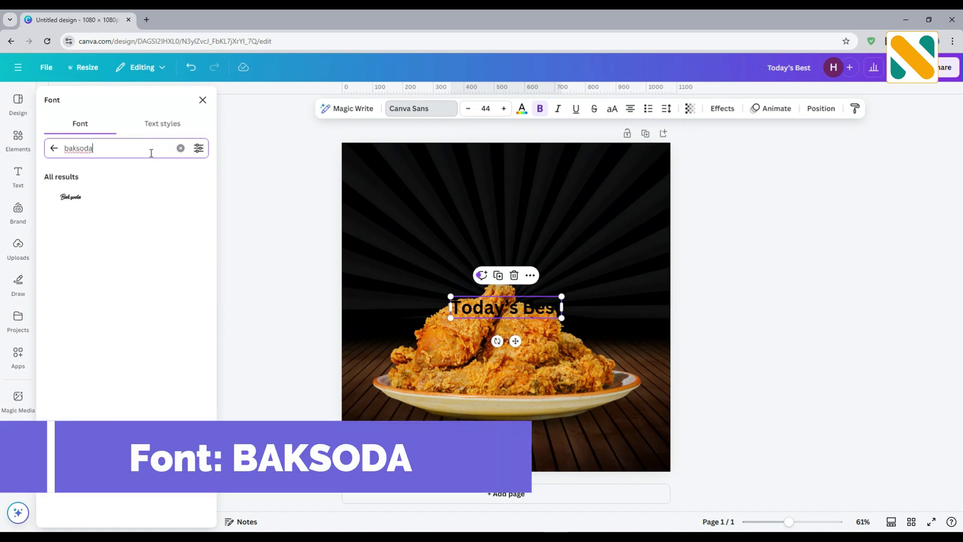
{"action": "left_click", "coordinate": [123, 203]}
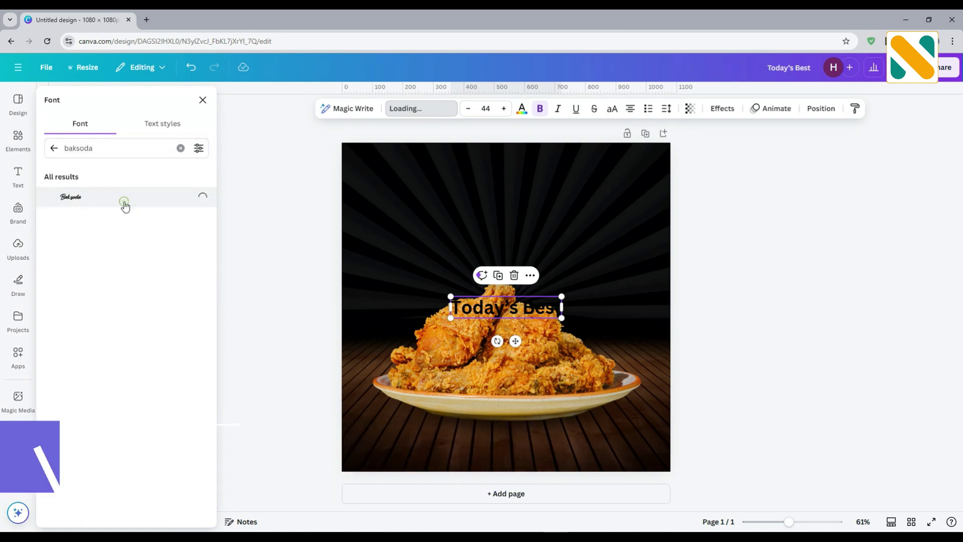
{"action": "left_click", "coordinate": [522, 110]}
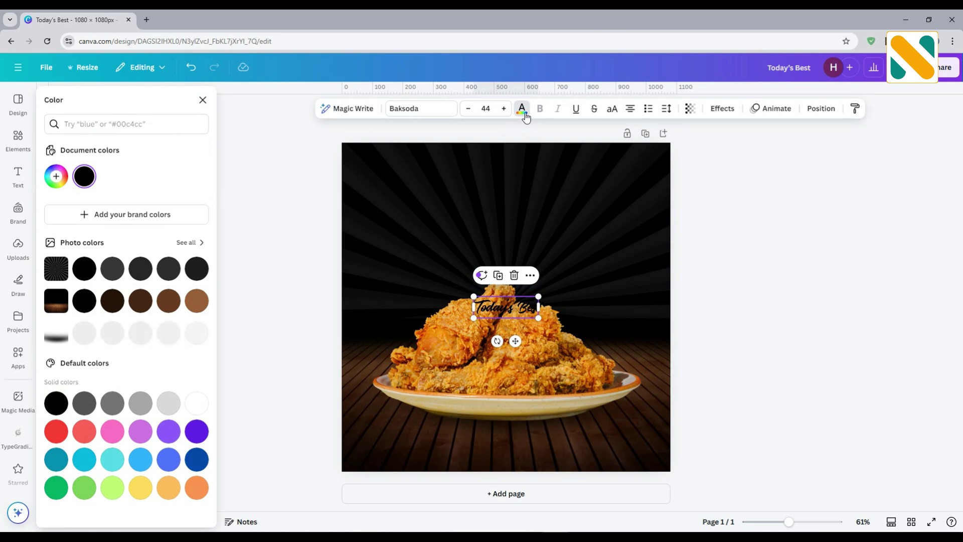
{"action": "left_click", "coordinate": [170, 491]}
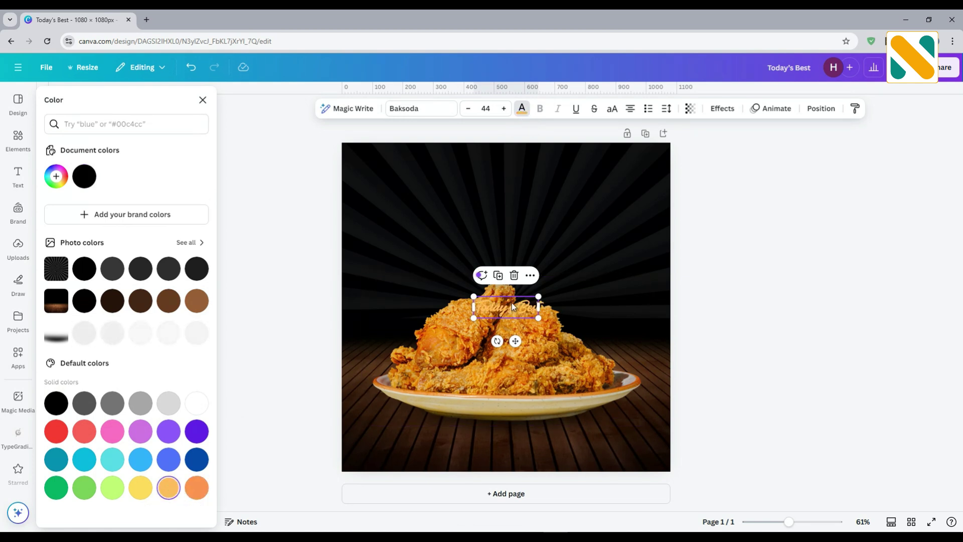
Resize the Today's Best headline and centre it at the top of the poster.
{"action": "left_click_drag", "start_coordinate": [511, 306], "coordinate": [588, 236]}
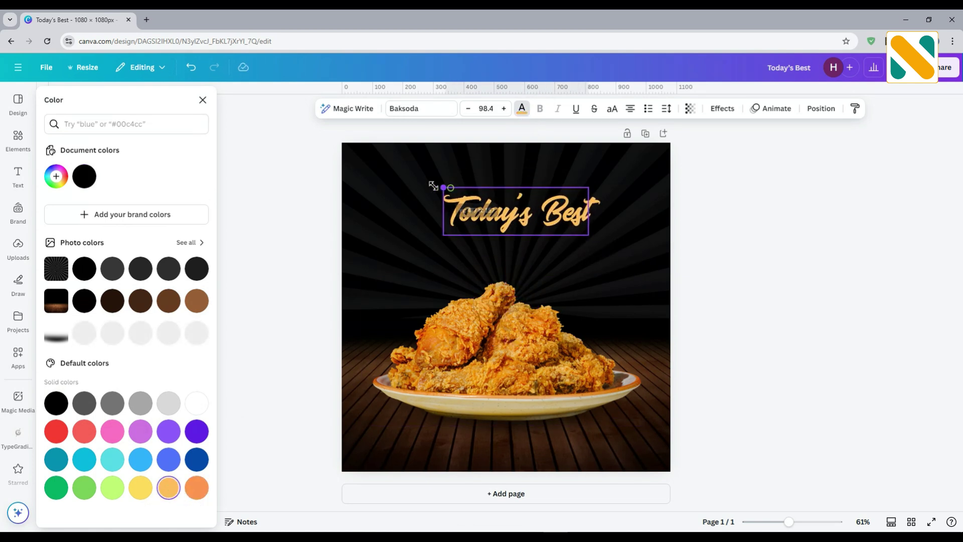
{"action": "left_click_drag", "start_coordinate": [432, 186], "coordinate": [429, 185]}
{"action": "mouse_move", "coordinate": [544, 213]}
{"action": "left_mouse_down"}
{"action": "mouse_move", "coordinate": [528, 204]}
{"action": "mouse_move", "coordinate": [537, 200]}
{"action": "left_mouse_up"}
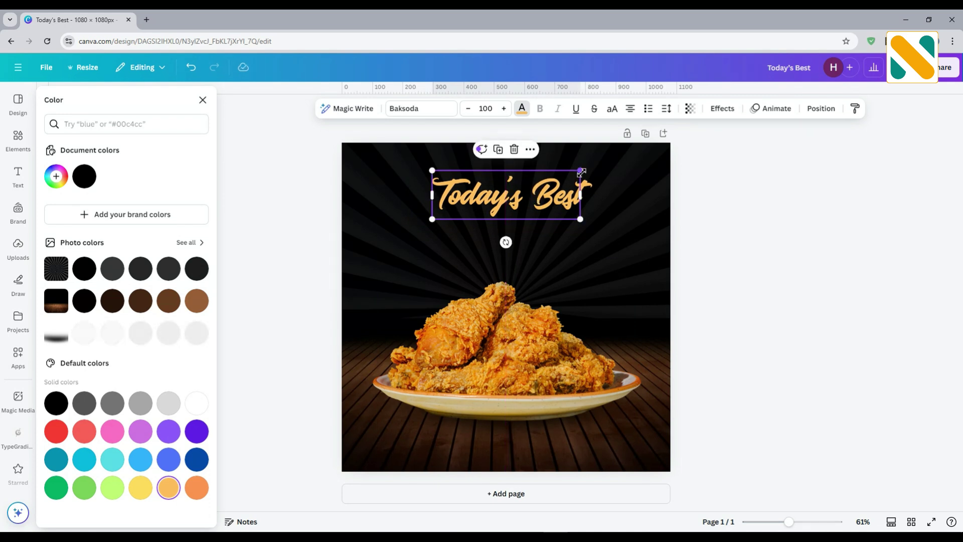
{"action": "left_click_drag", "start_coordinate": [580, 219], "coordinate": [528, 199]}
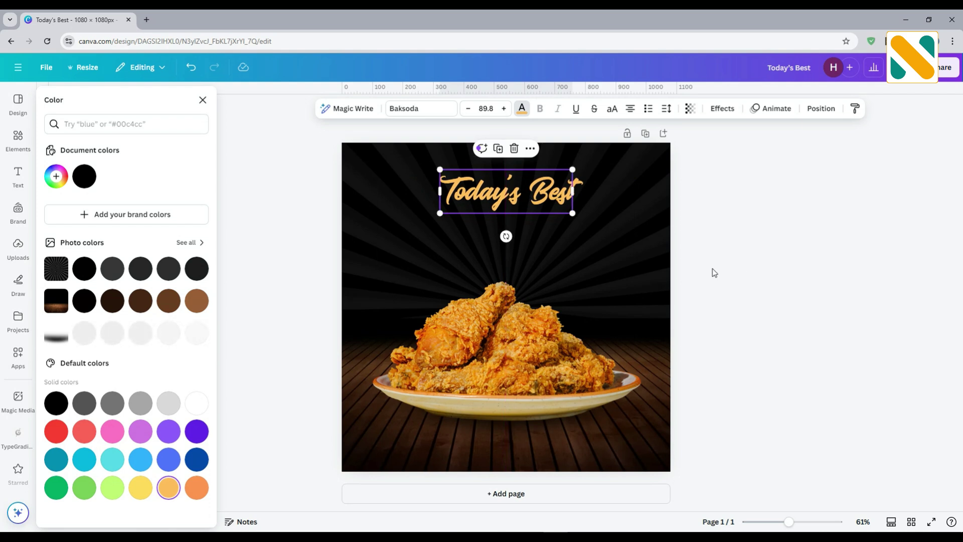
{"action": "left_click", "coordinate": [303, 237]}
Add a 'Delicious' subheading below the headline in the Gagalin font.
{"action": "left_click", "coordinate": [84, 261]}
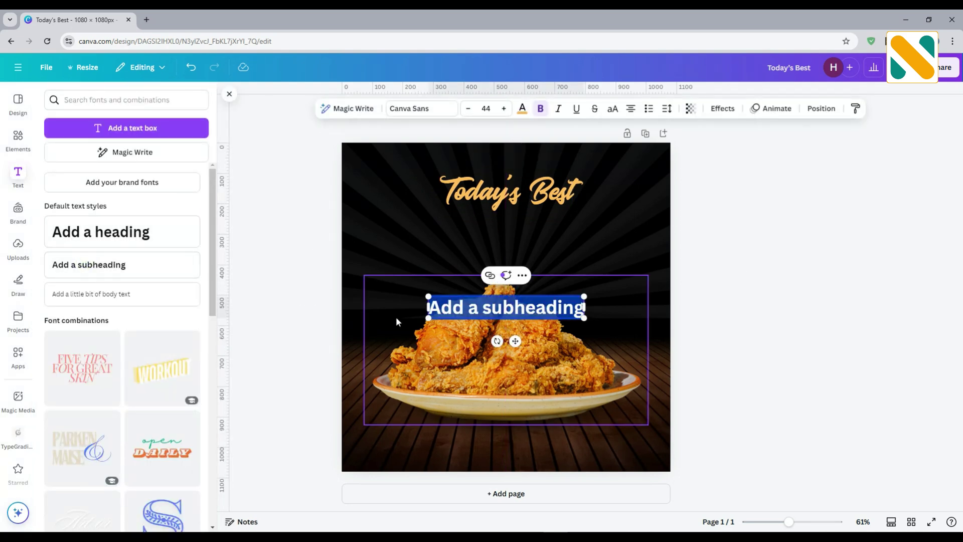
{"action": "type", "text": "Delicious"}
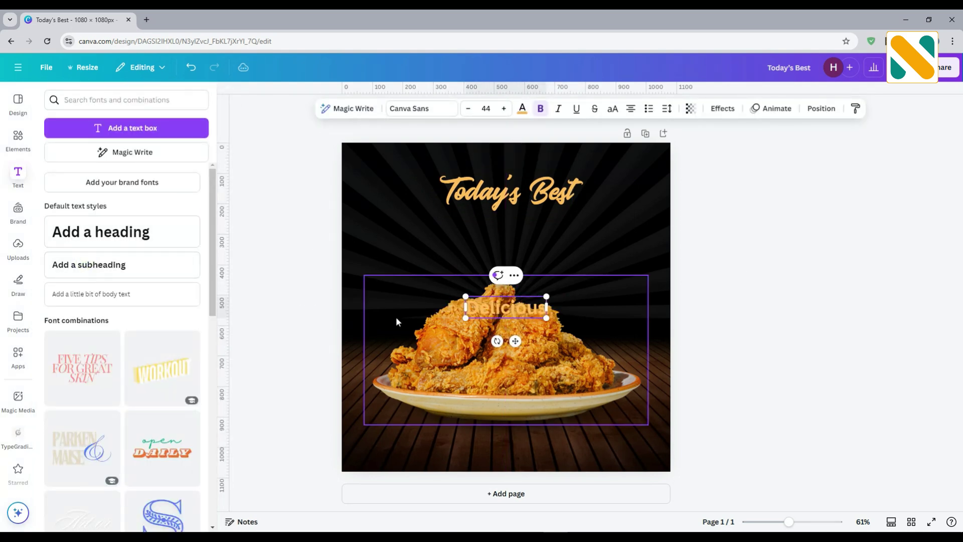
{"action": "left_click_drag", "start_coordinate": [507, 307], "coordinate": [501, 245]}
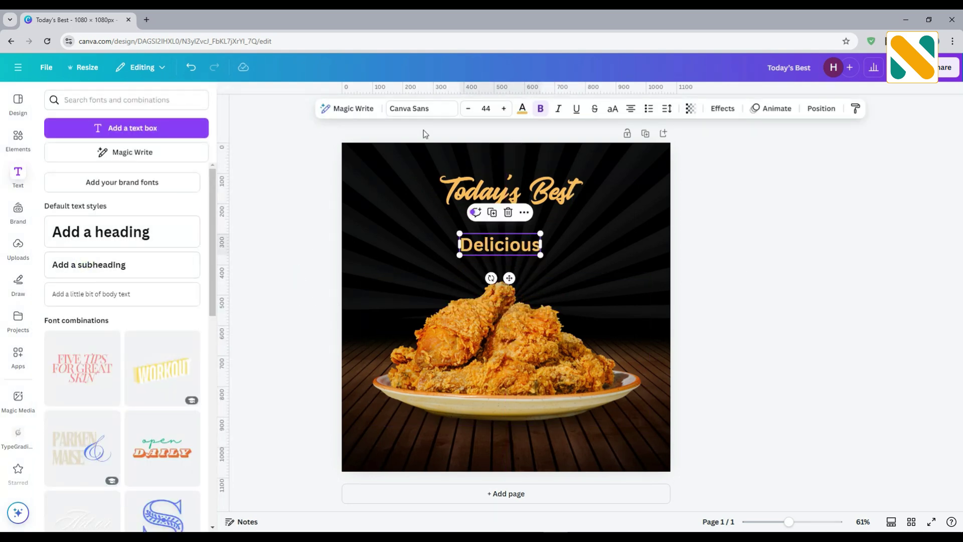
{"action": "left_click", "coordinate": [443, 113]}
{"action": "left_click_drag", "start_coordinate": [125, 149], "coordinate": [53, 152]}
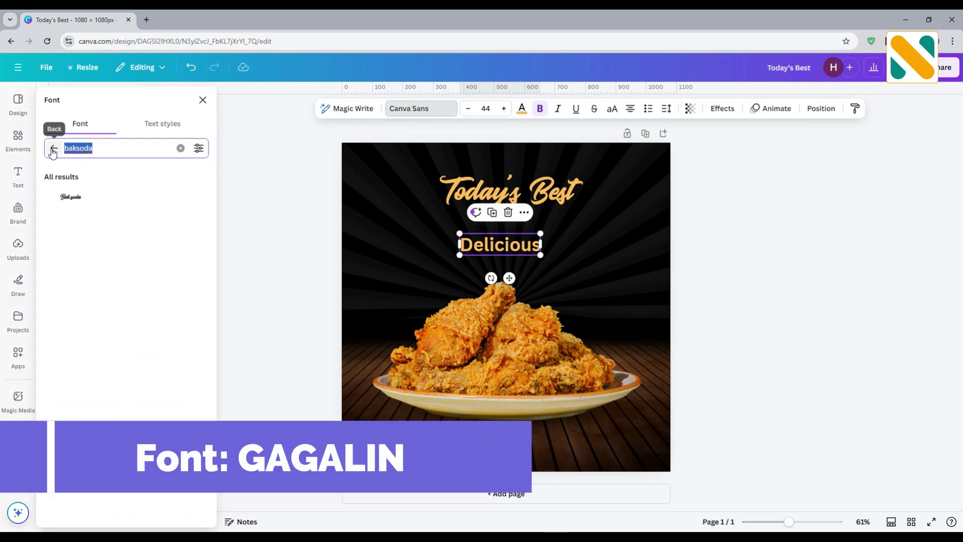
{"action": "type", "text": "gagalin"}
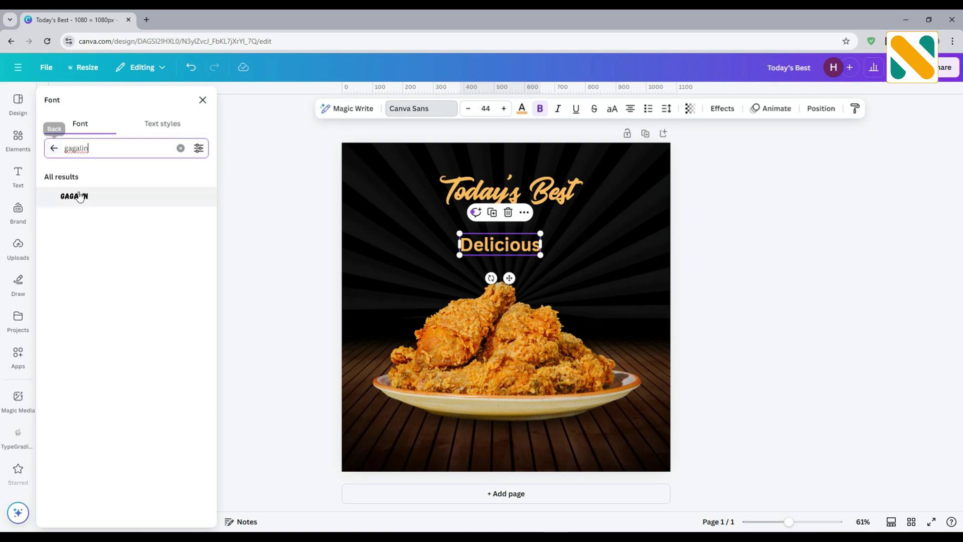
{"action": "left_click", "coordinate": [79, 196]}
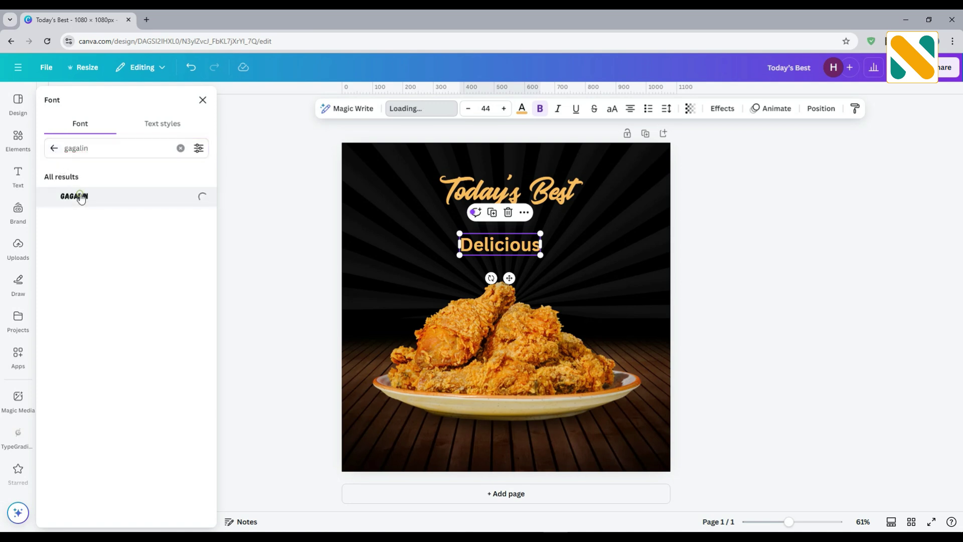
Make DELICIOUS white, enlarge it and centre it under the headline.
{"action": "left_click", "coordinate": [522, 110]}
{"action": "left_click", "coordinate": [196, 404]}
{"action": "left_click_drag", "start_coordinate": [500, 245], "coordinate": [606, 257]}
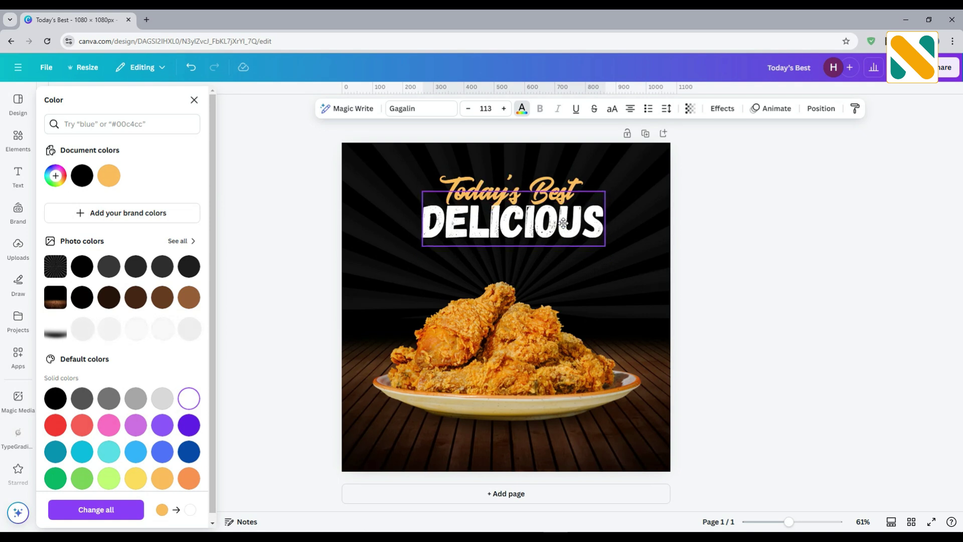
{"action": "left_click_drag", "start_coordinate": [564, 234], "coordinate": [558, 230]}
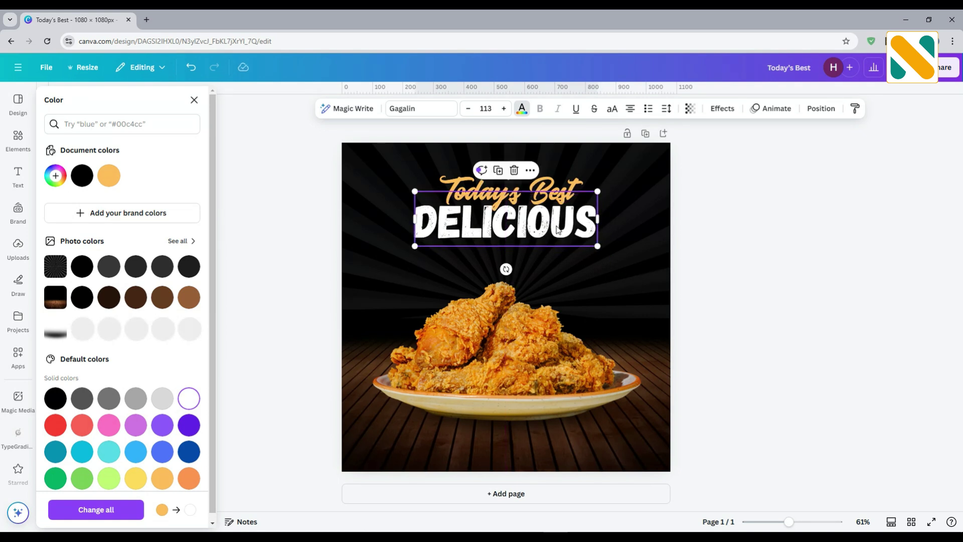
{"action": "left_click", "coordinate": [18, 173]}
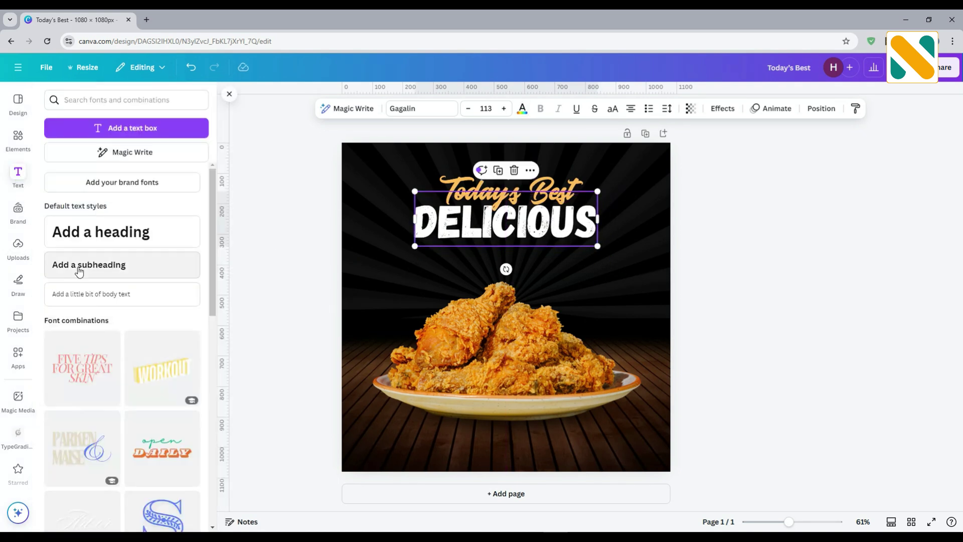
Add a 'Food Menu' subheading in Ample Display font, coloured light orange.
{"action": "left_click", "coordinate": [79, 266]}
{"action": "type", "text": "Food Menu"}
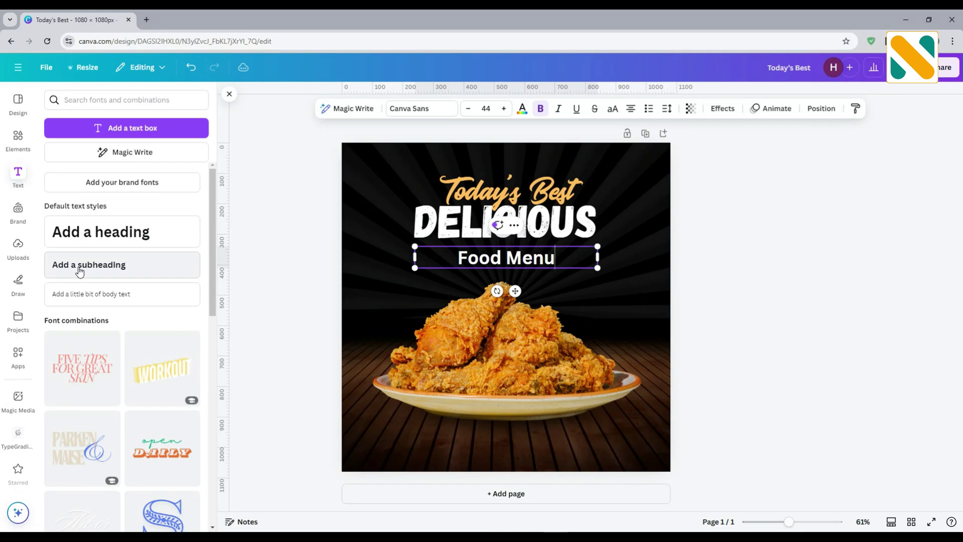
{"action": "left_click", "coordinate": [535, 268]}
{"action": "left_click", "coordinate": [419, 109]}
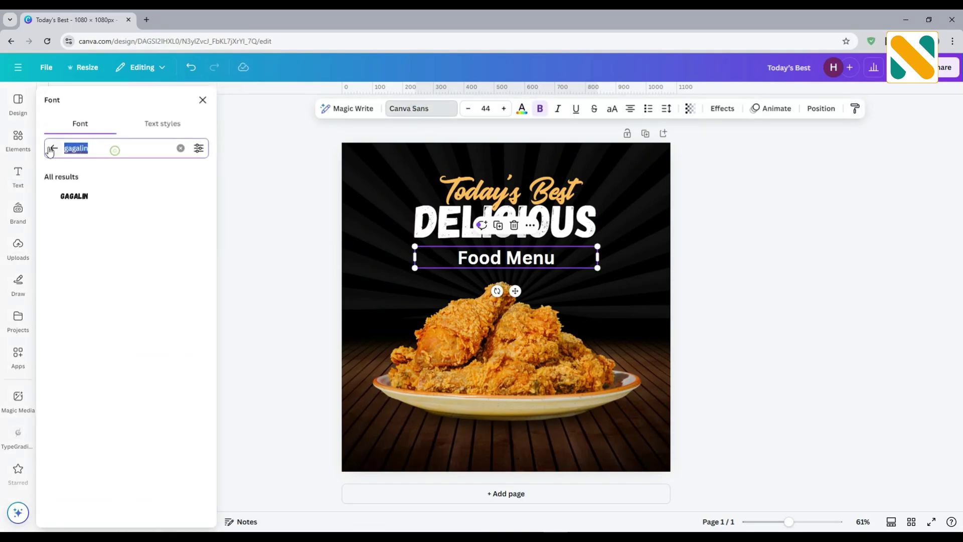
{"action": "type", "text": "ample display"}
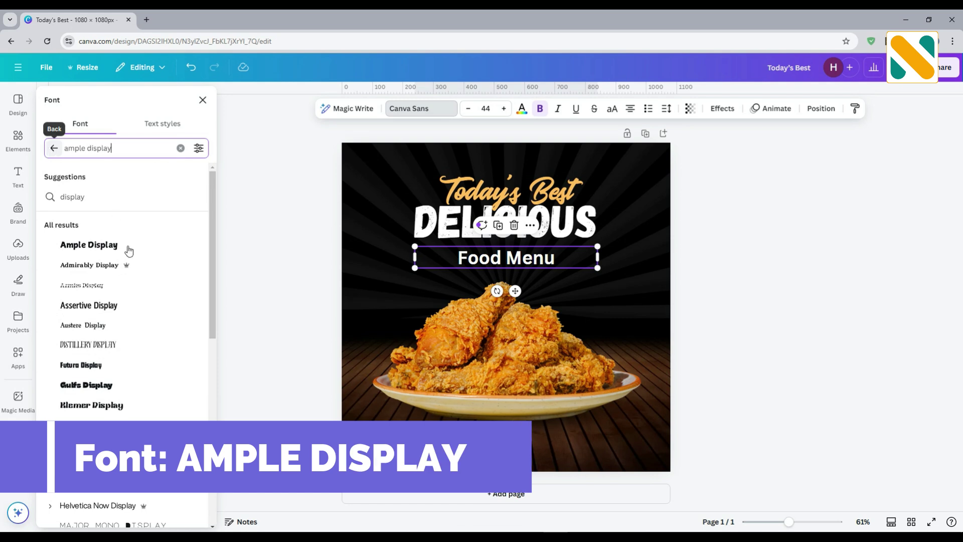
{"action": "left_click", "coordinate": [125, 246]}
{"action": "left_click", "coordinate": [522, 108]}
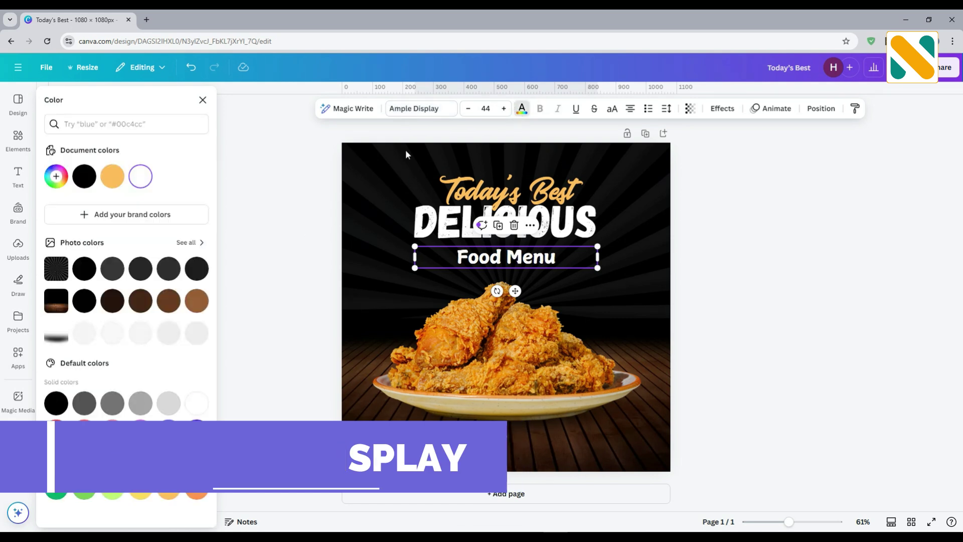
{"action": "left_click", "coordinate": [117, 176]}
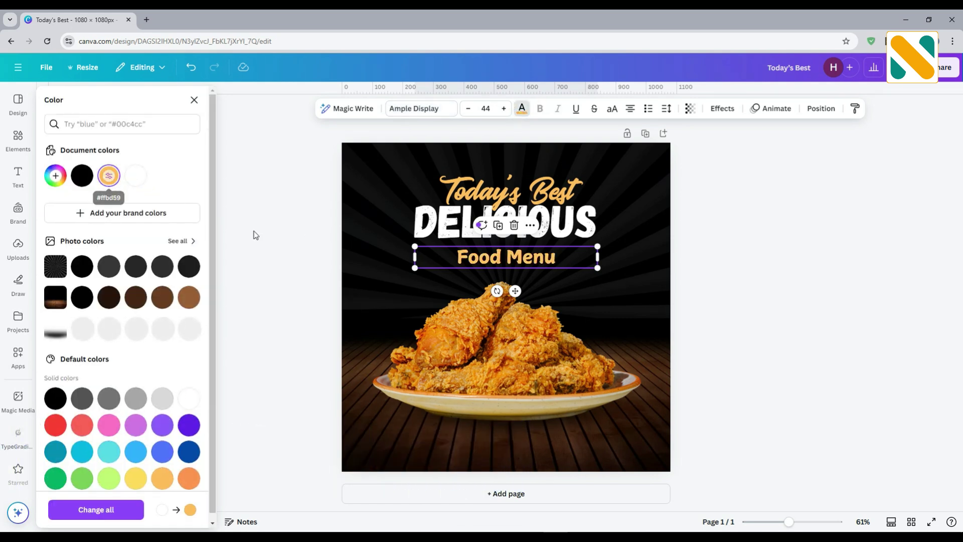
{"action": "left_click", "coordinate": [696, 270]}
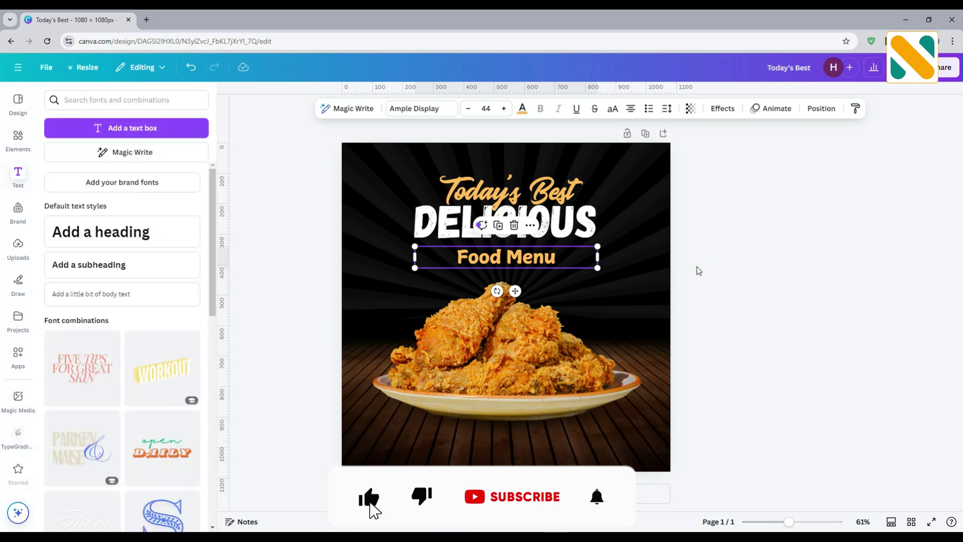
Recolour both Food Menu and Today's Best a deeper orange (#F19100).
{"action": "left_click", "coordinate": [621, 281]}
{"action": "left_click", "coordinate": [593, 258]}
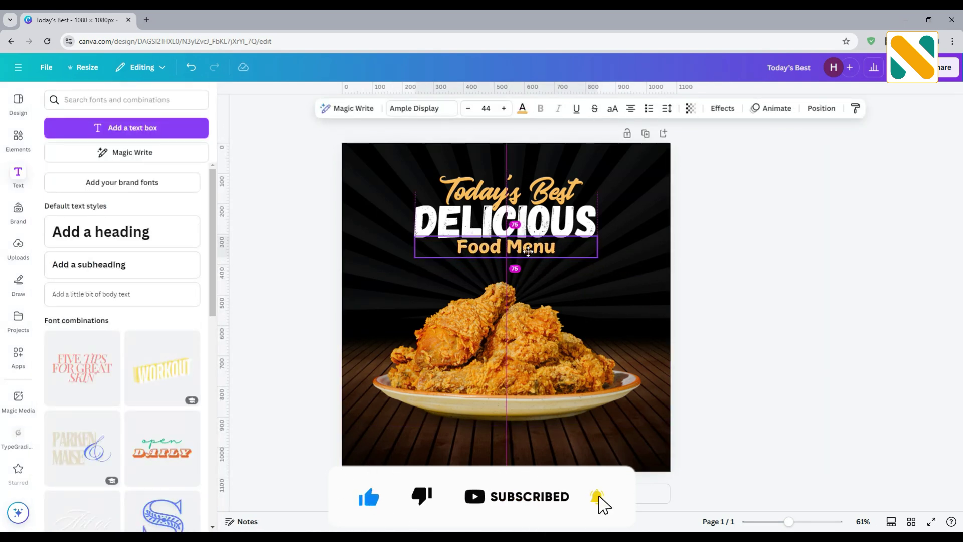
{"action": "left_click", "coordinate": [737, 266]}
{"action": "left_click", "coordinate": [508, 261]}
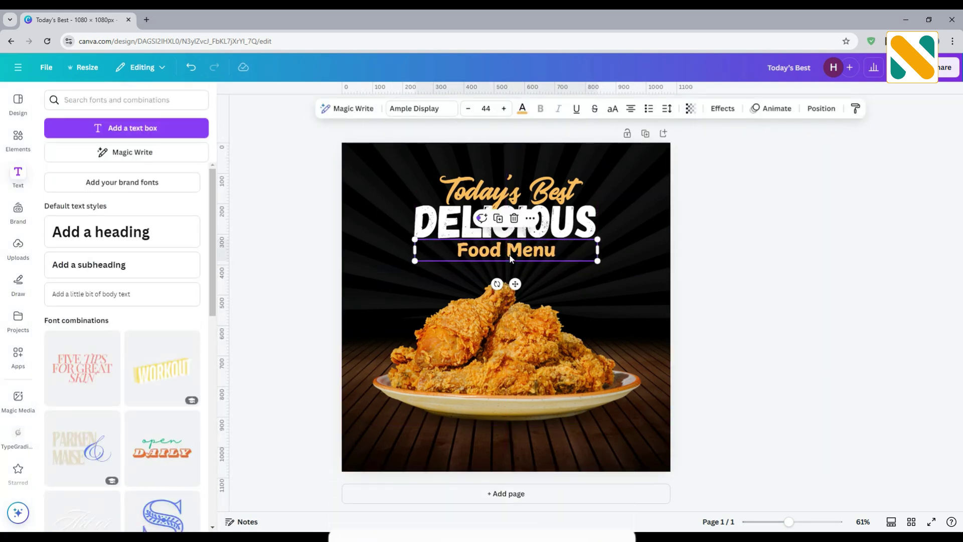
{"action": "left_click", "coordinate": [552, 184], "text": "shift"}
{"action": "left_click", "coordinate": [522, 109]}
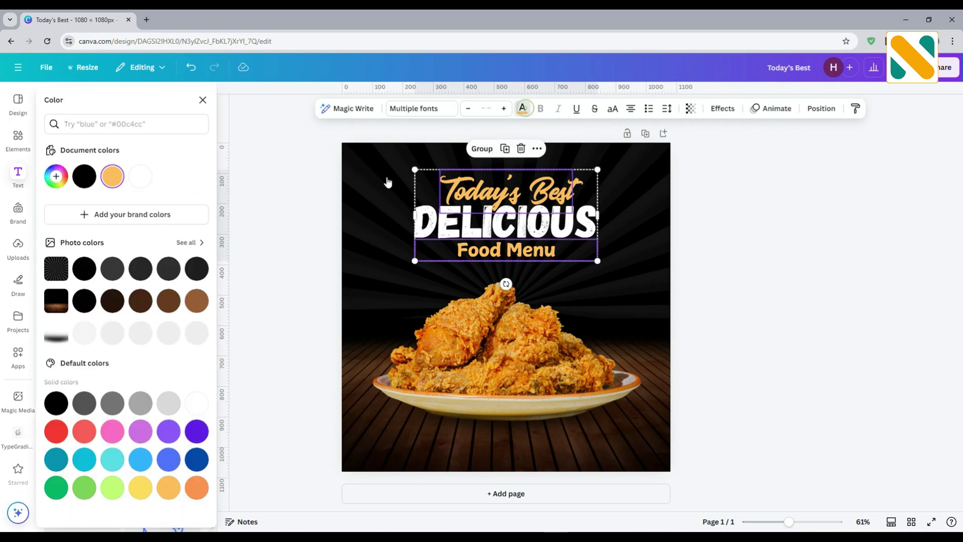
{"action": "left_click", "coordinate": [112, 176]}
{"action": "left_click_drag", "start_coordinate": [156, 210], "coordinate": [196, 208]}
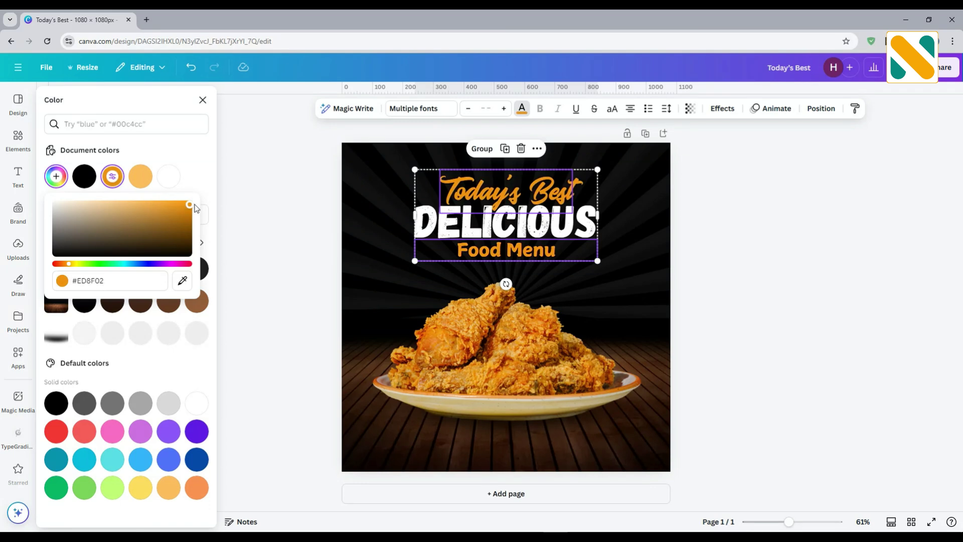
{"action": "left_click", "coordinate": [302, 201]}
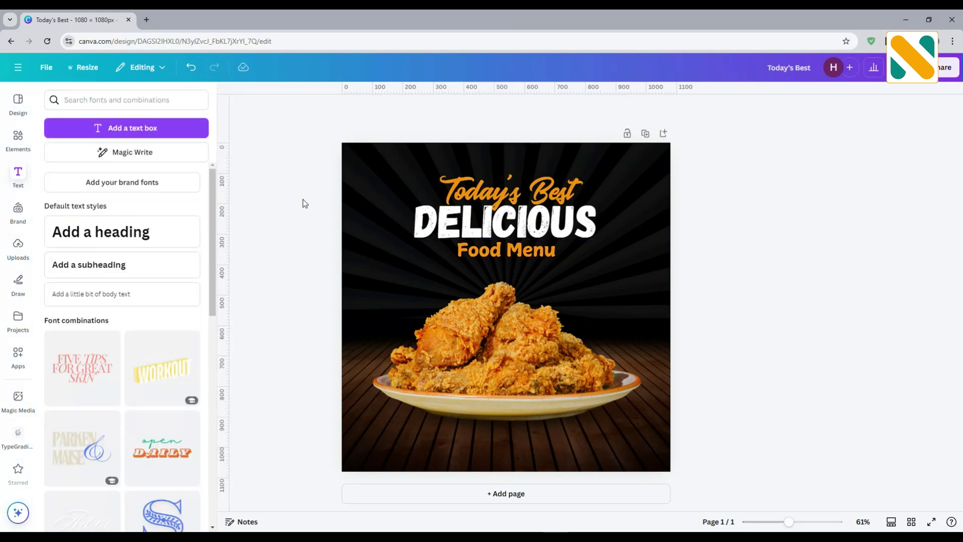
Add an orange uppercase 'For delivery' line in Montserrat Medium, small, at bottom left.
{"action": "left_click", "coordinate": [116, 271]}
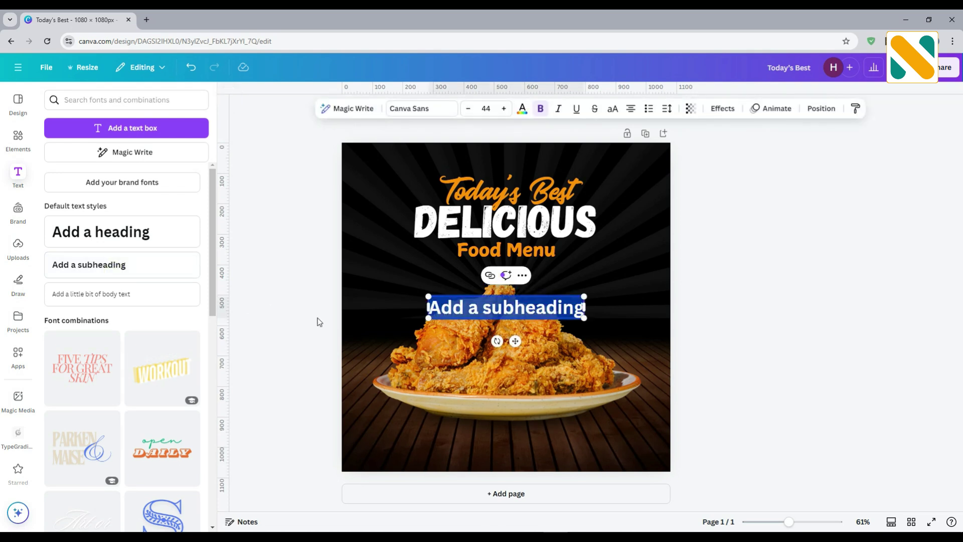
{"action": "key", "text": "BackSpace"}
{"action": "type", "text": "For delivery"}
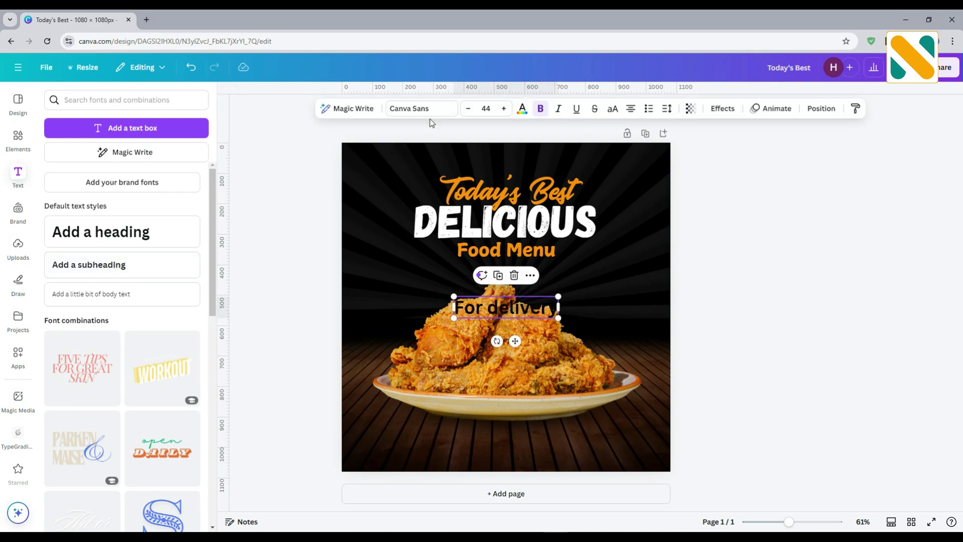
{"action": "left_click", "coordinate": [423, 109]}
{"action": "type", "text": "montserrat"}
{"action": "left_click", "coordinate": [50, 196]}
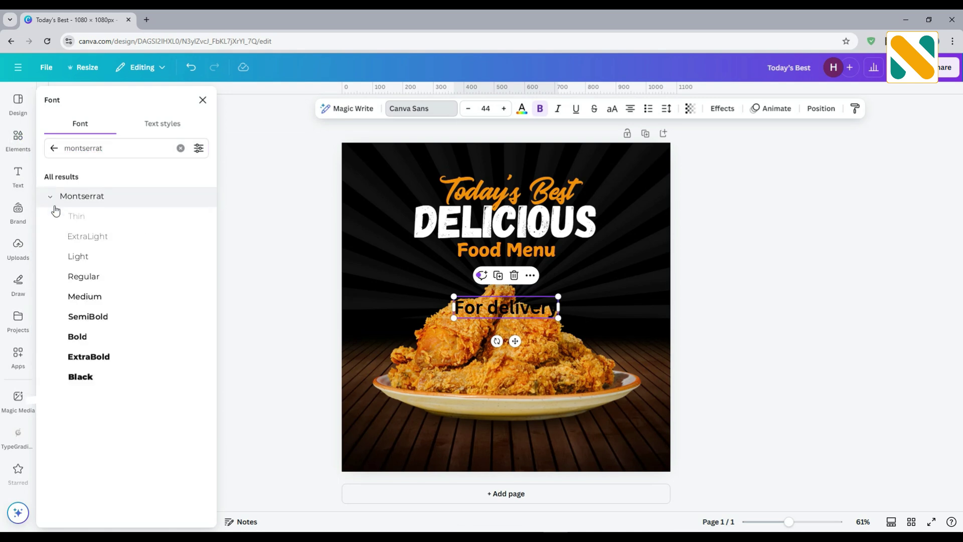
{"action": "left_click", "coordinate": [85, 296]}
{"action": "left_click", "coordinate": [612, 108]}
{"action": "left_click", "coordinate": [522, 108]}
{"action": "left_click", "coordinate": [113, 176]}
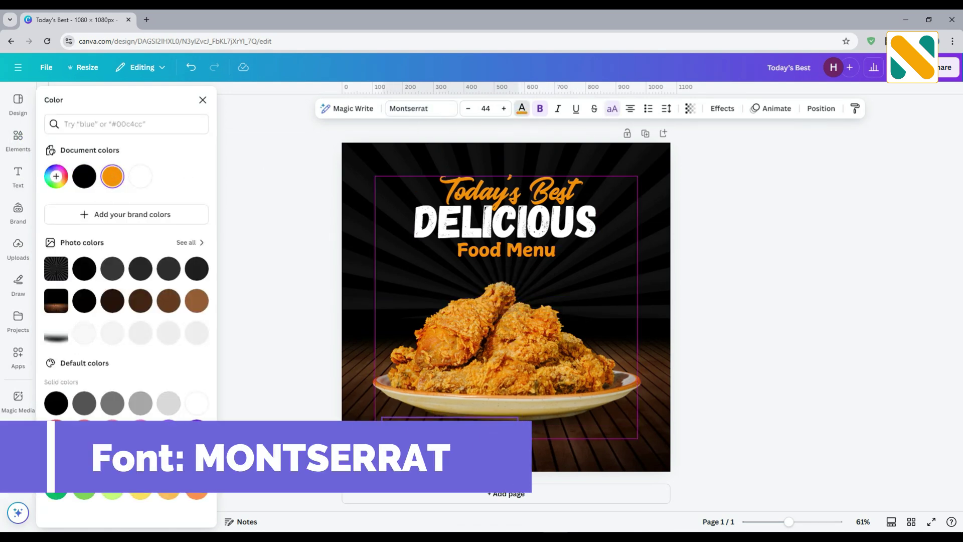
{"action": "left_click_drag", "start_coordinate": [519, 437], "coordinate": [440, 438]}
{"action": "left_click", "coordinate": [293, 353]}
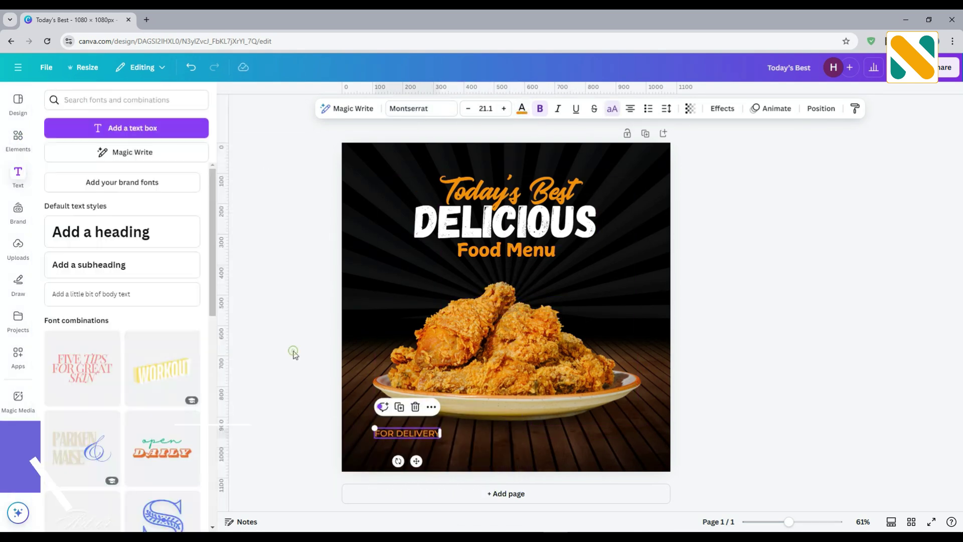
Duplicate FOR DELIVERY below itself, make the copy white and enter the phone number.
{"action": "left_click", "coordinate": [407, 433]}
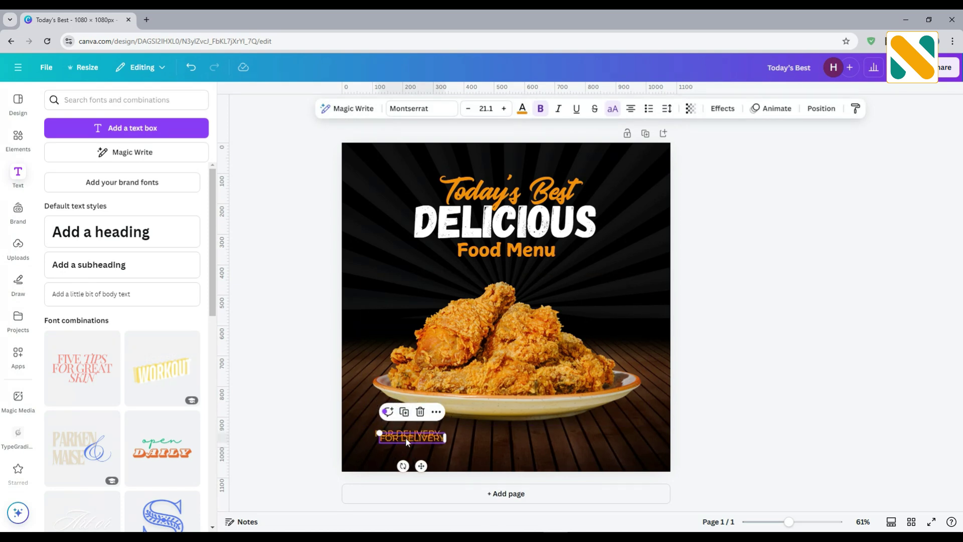
{"action": "key", "text": "ctrl+d"}
{"action": "left_click", "coordinate": [522, 108]}
{"action": "left_click", "coordinate": [193, 401]}
{"action": "key", "text": "BackSpace"}
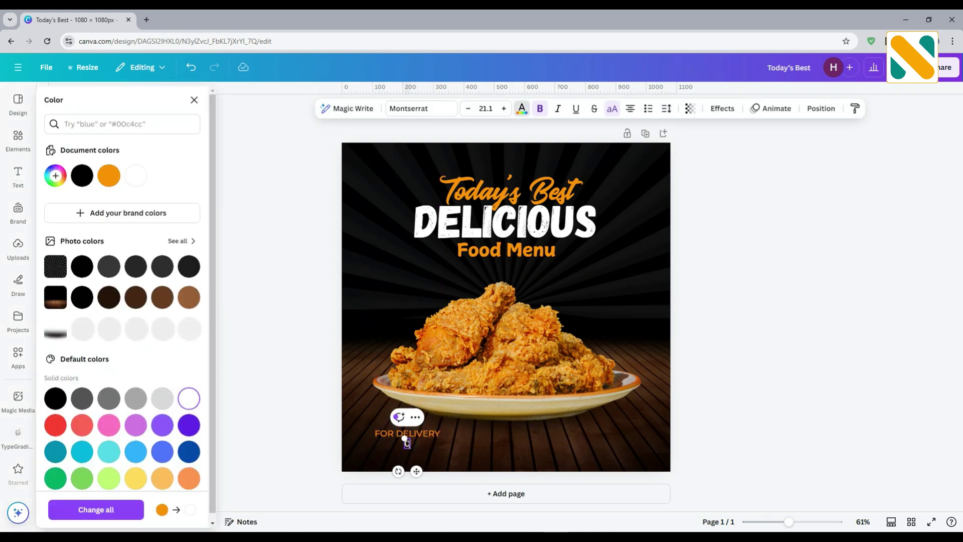
{"action": "type", "text": "00123456789"}
{"action": "left_click", "coordinate": [300, 396]}
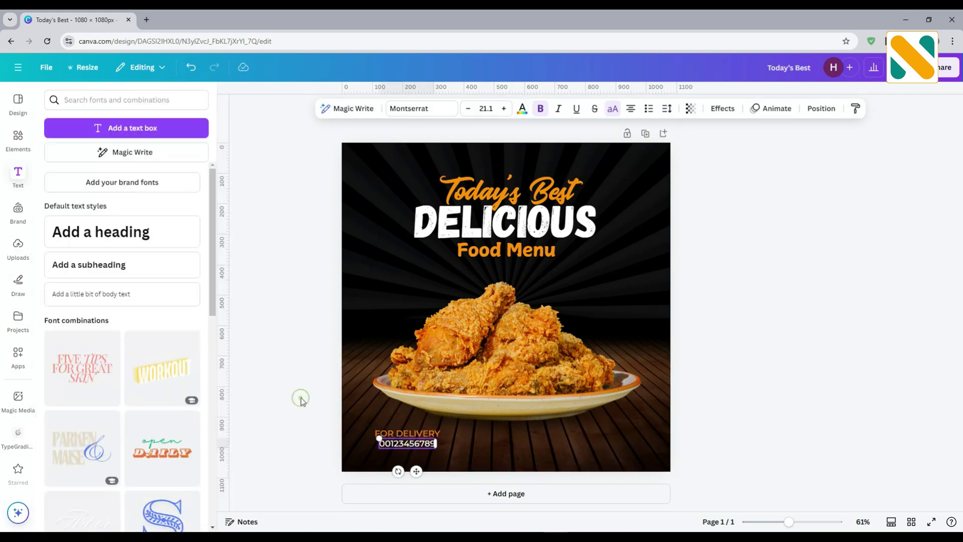
{"action": "left_click", "coordinate": [295, 384]}
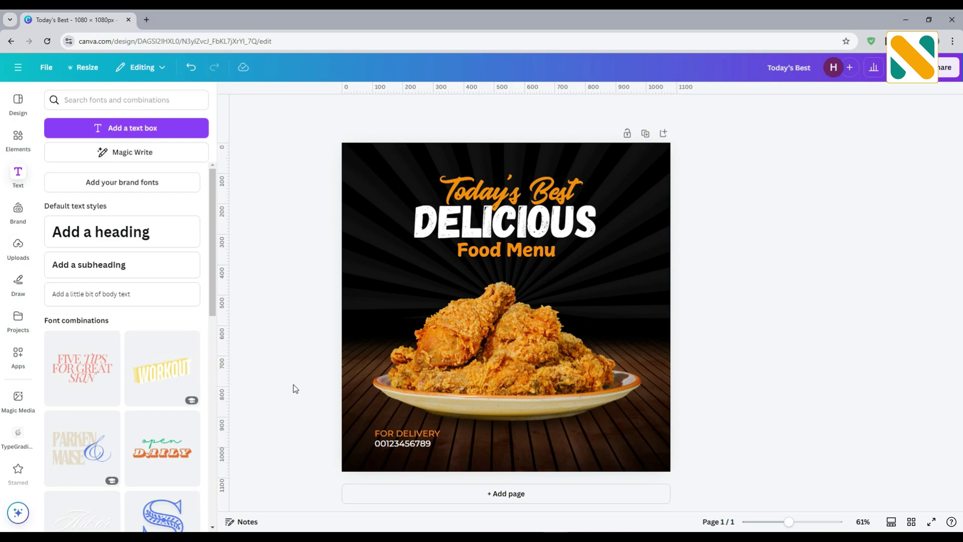
{"action": "left_click", "coordinate": [18, 138]}
{"action": "left_click_drag", "start_coordinate": [91, 100], "coordinate": [80, 100]}
Search for 'call', add an orange phone icon and size it beside FOR DELIVERY.
{"action": "type", "text": "call"}
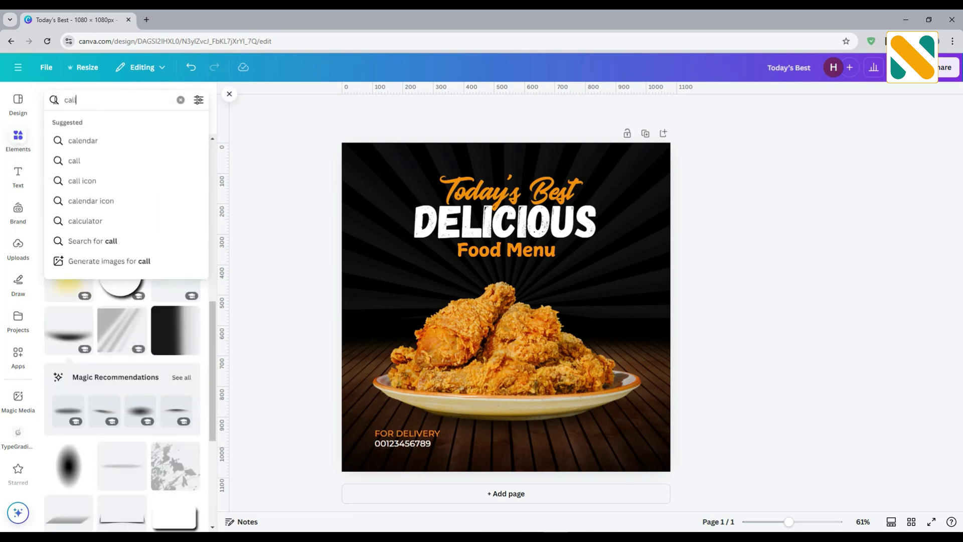
{"action": "key", "text": "Return"}
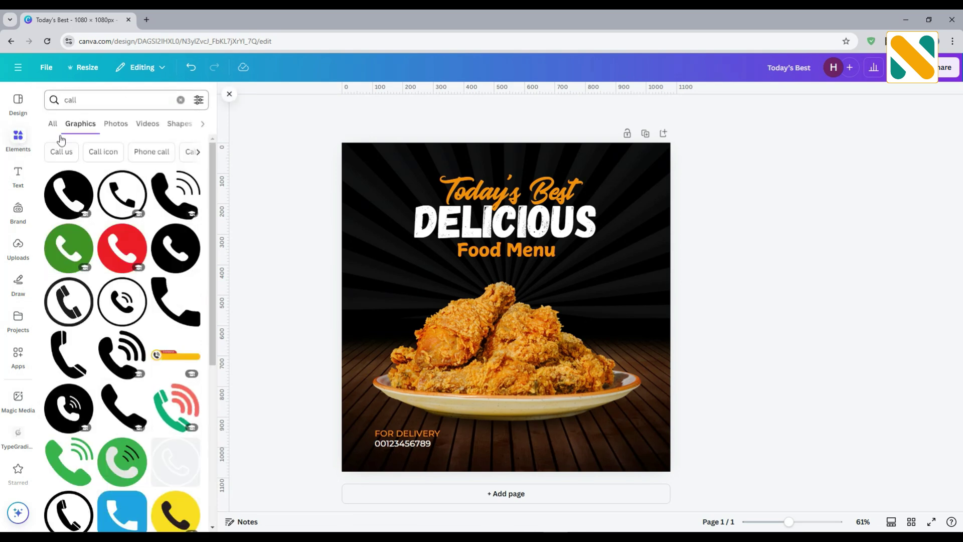
{"action": "left_click", "coordinate": [113, 349]}
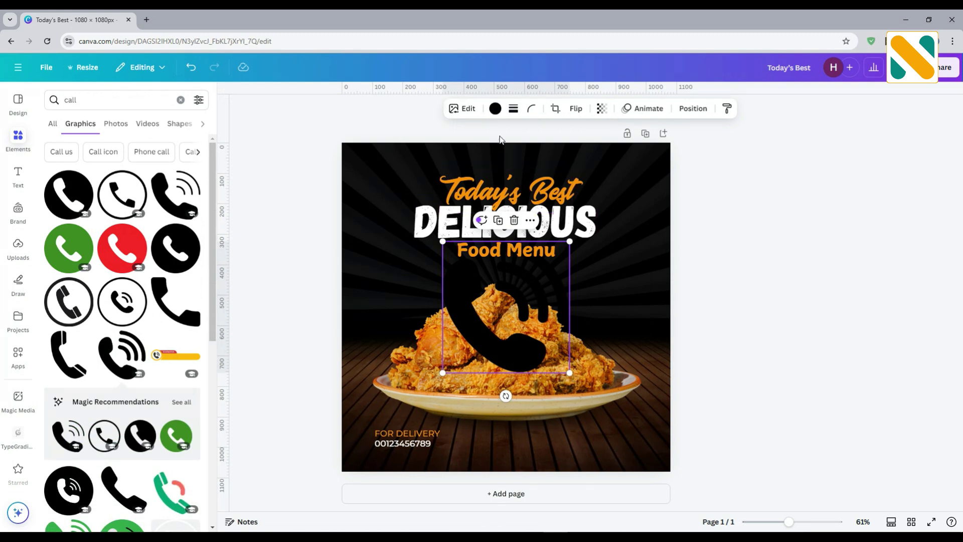
{"action": "left_click", "coordinate": [495, 109]}
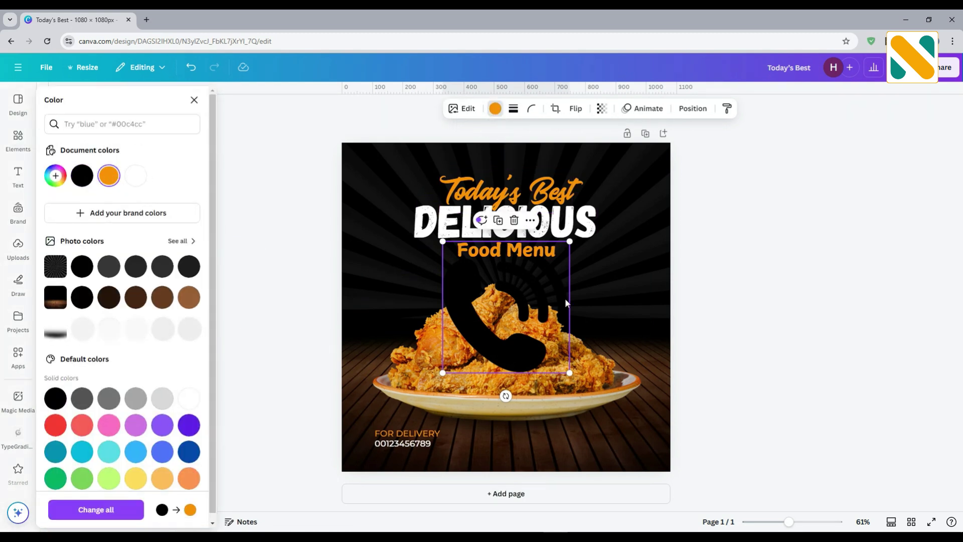
{"action": "left_click_drag", "start_coordinate": [569, 241], "coordinate": [363, 432]}
{"action": "left_click_drag", "start_coordinate": [372, 474], "coordinate": [373, 469]}
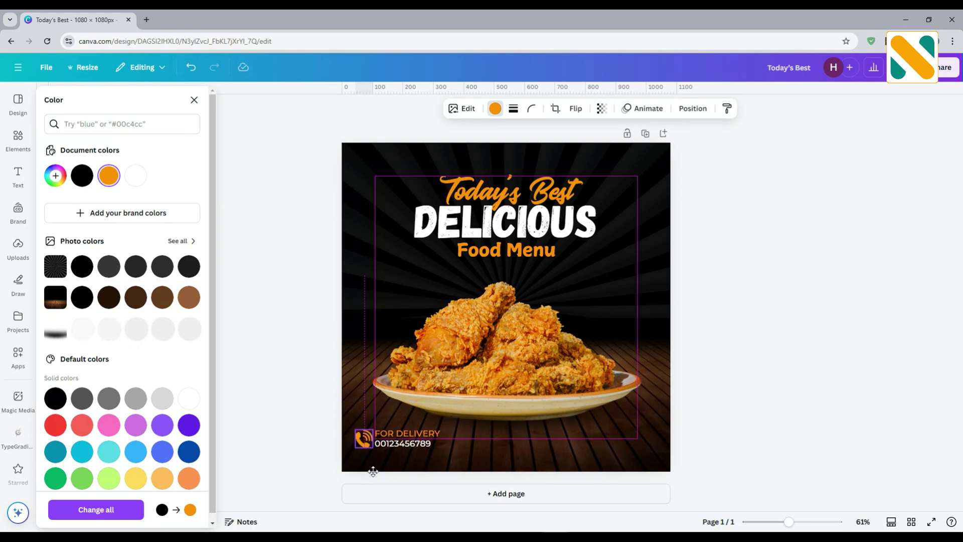
{"action": "left_click", "coordinate": [332, 430]}
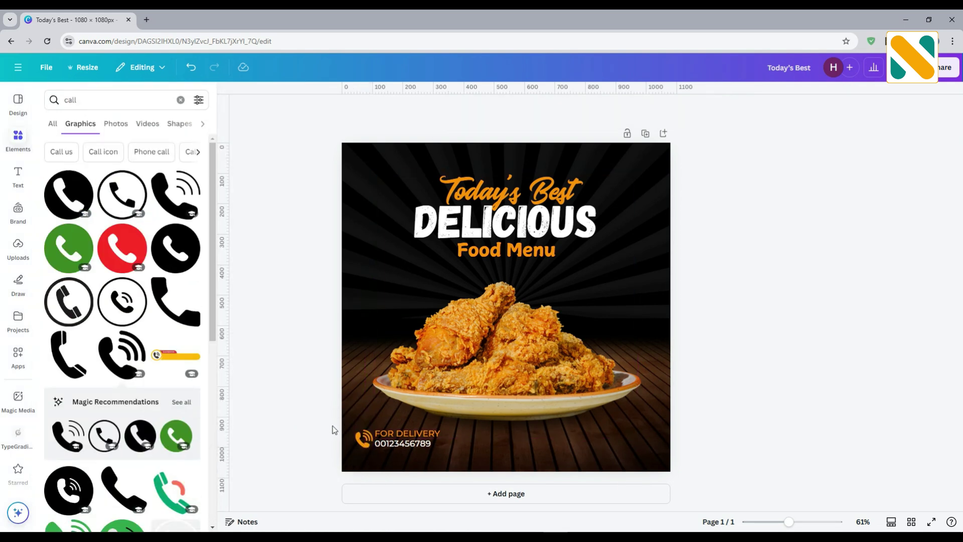
Select the phone icon with the delivery text and nudge them slightly right.
{"action": "left_click", "coordinate": [368, 437]}
{"action": "left_click_drag", "start_coordinate": [387, 442], "coordinate": [395, 442]}
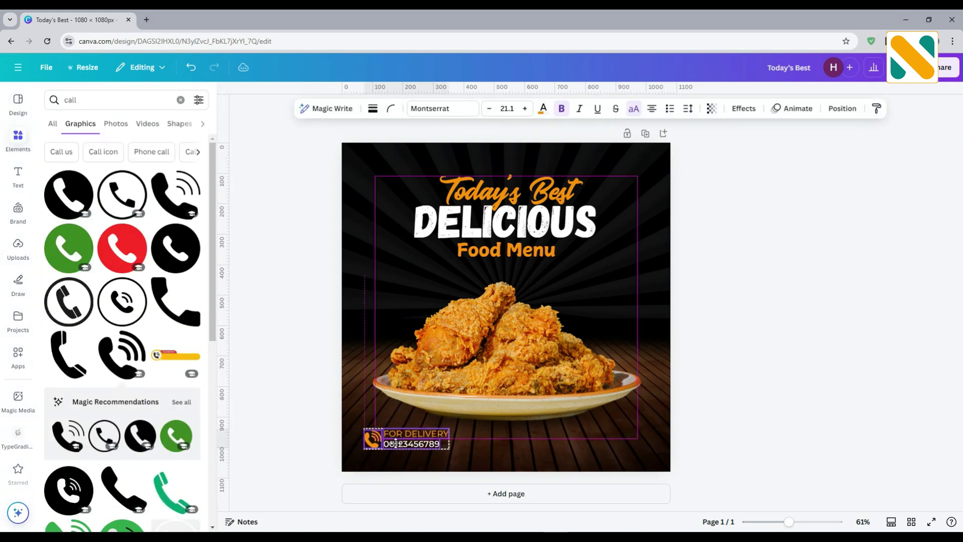
{"action": "left_click", "coordinate": [70, 100]}
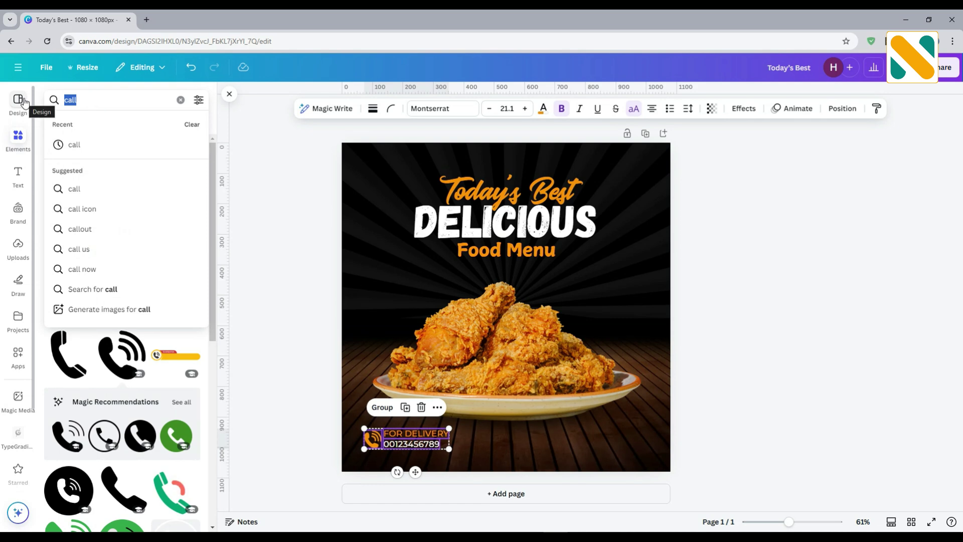
Add the red ORDER NOW graphic from an 'order now' search, shrunk at the bottom-right.
{"action": "type", "text": "ord"}
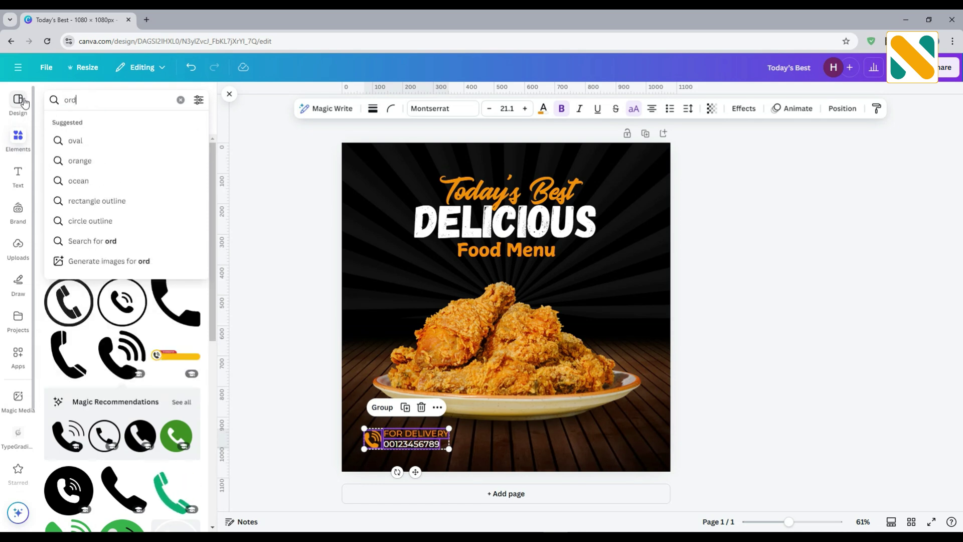
{"action": "type", "text": "er now"}
{"action": "key", "text": "Return"}
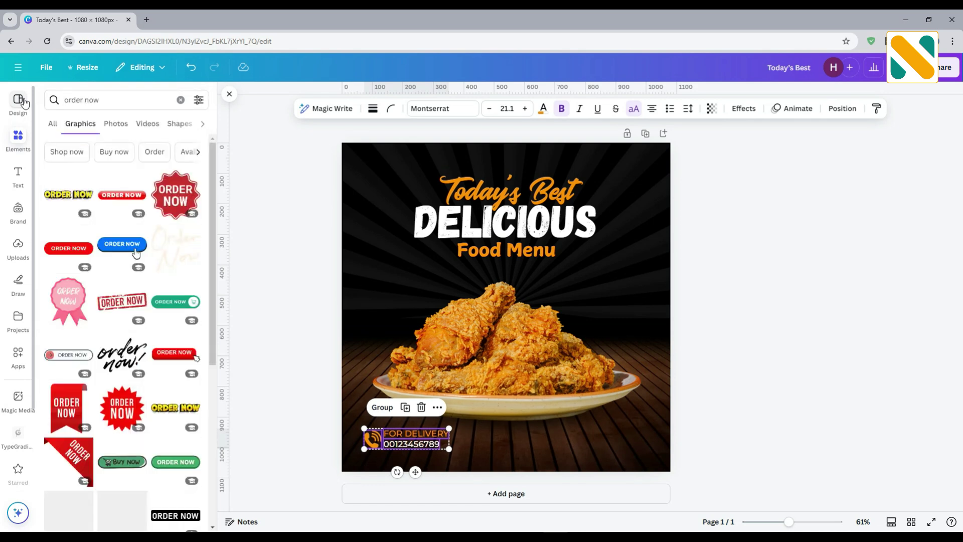
{"action": "left_click", "coordinate": [78, 246]}
{"action": "left_click_drag", "start_coordinate": [504, 306], "coordinate": [591, 431]}
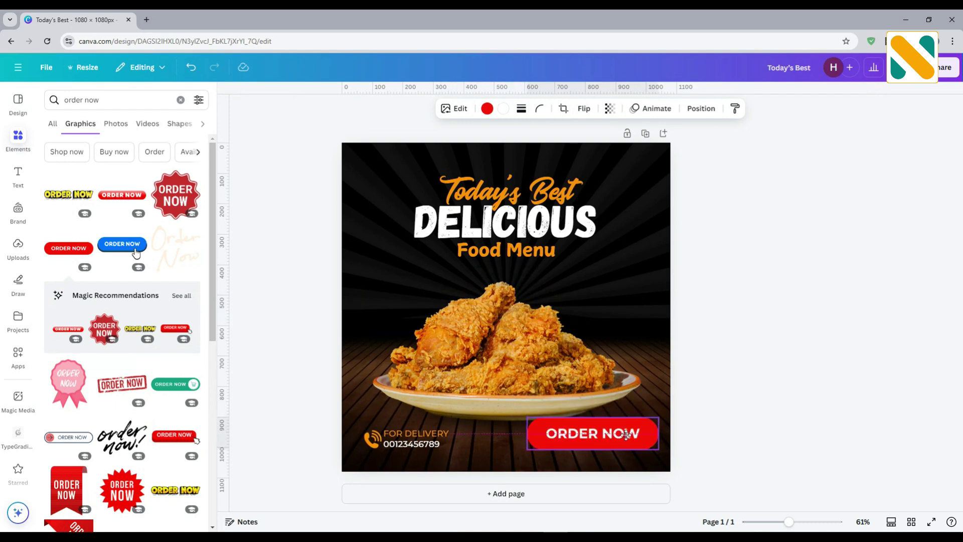
{"action": "left_click_drag", "start_coordinate": [526, 424], "coordinate": [642, 439]}
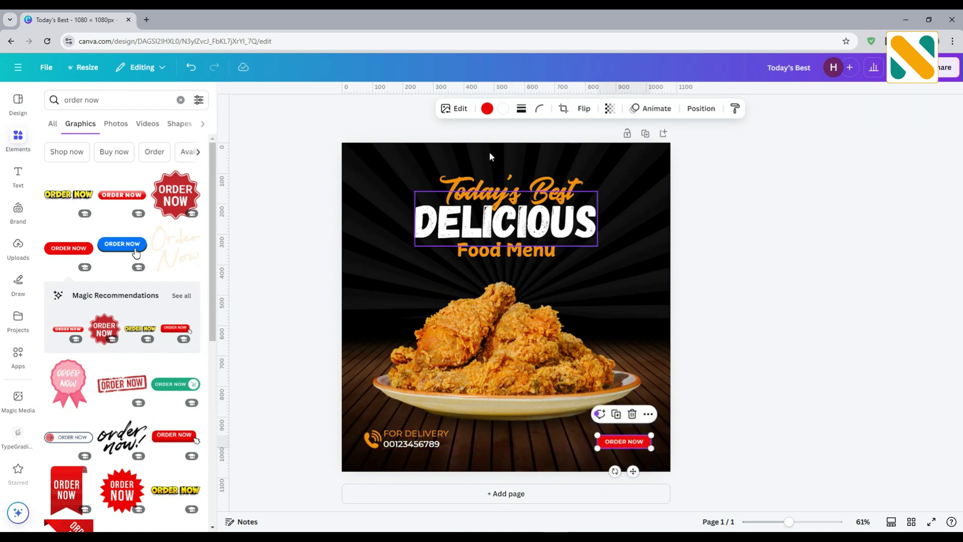
Recolour the ORDER NOW button orange.
{"action": "left_click", "coordinate": [486, 112]}
{"action": "left_click", "coordinate": [110, 178]}
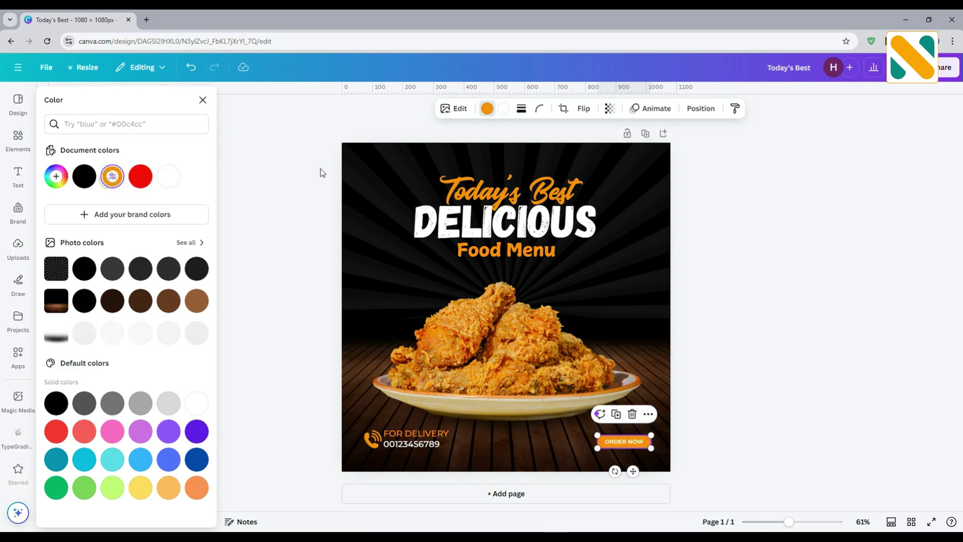
{"action": "left_click", "coordinate": [505, 108]}
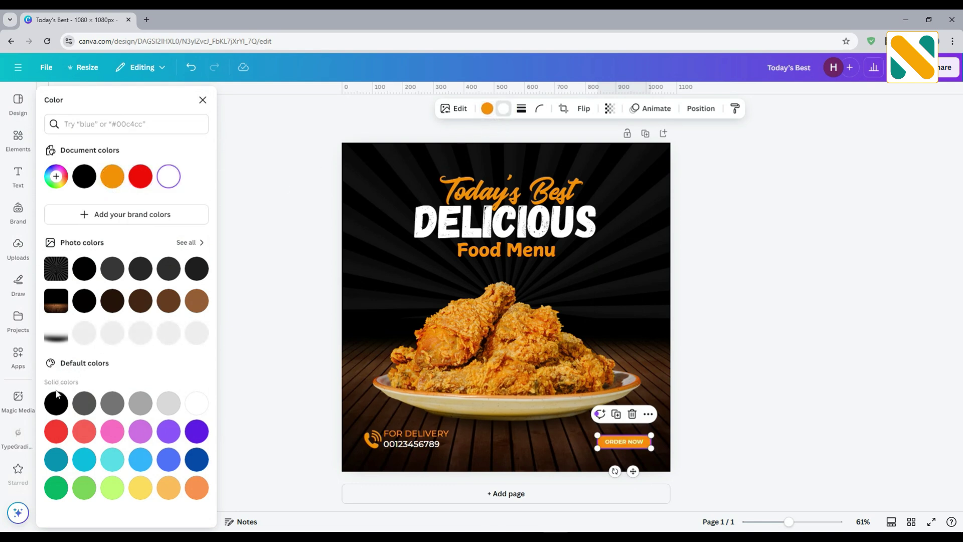
{"action": "left_click", "coordinate": [698, 363]}
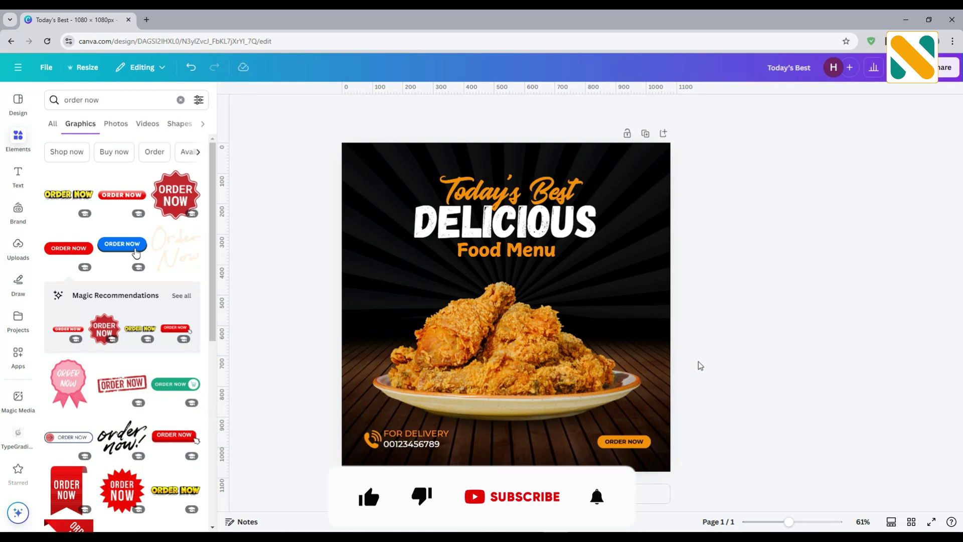
Search Elements for 'logo', then refine the search to 'food logo'.
{"action": "left_click_drag", "start_coordinate": [140, 101], "coordinate": [62, 99]}
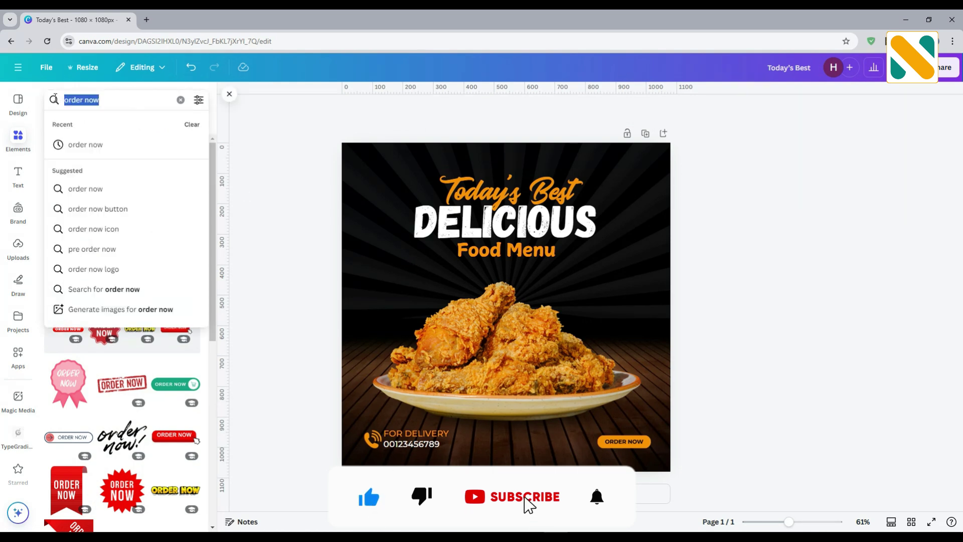
{"action": "type", "text": "logo"}
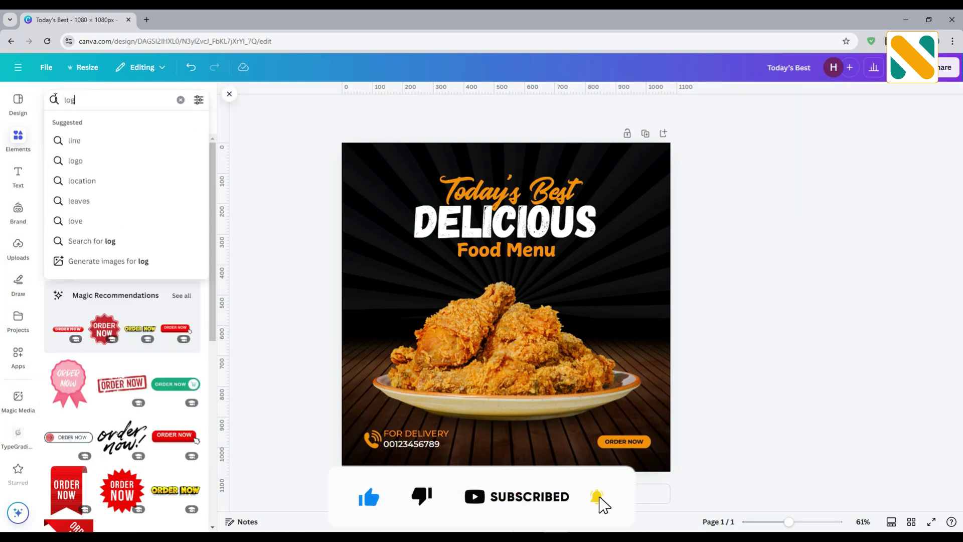
{"action": "key", "text": "Return"}
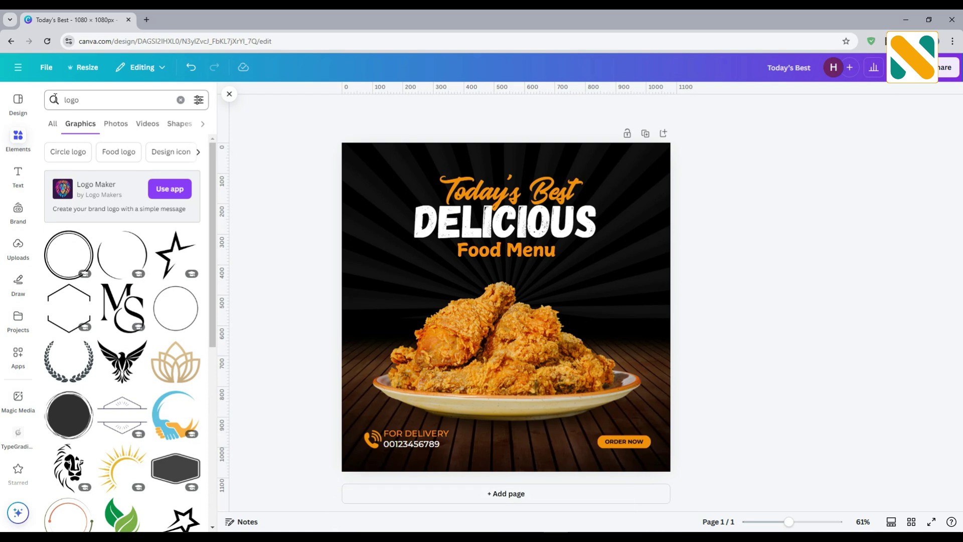
{"action": "double_click", "coordinate": [84, 100]}
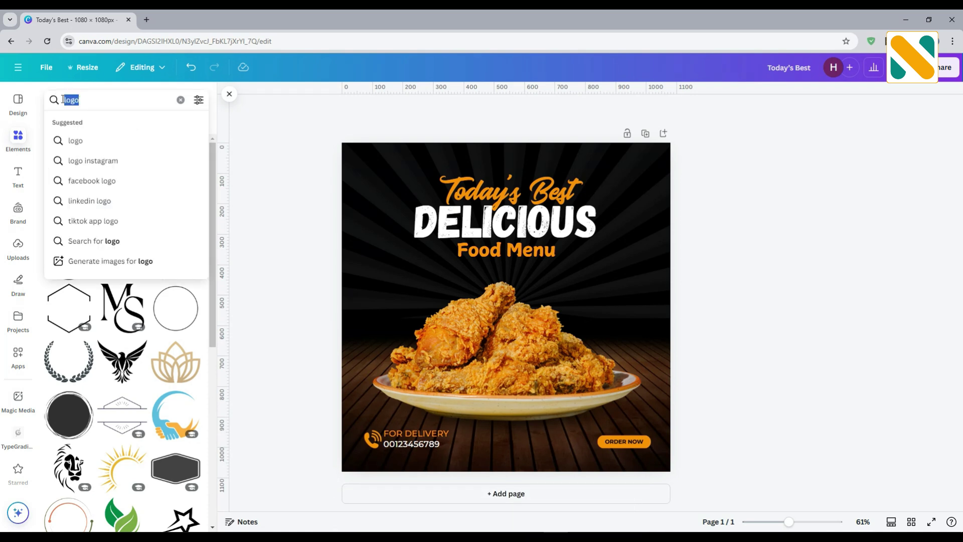
{"action": "type", "text": "food logo"}
{"action": "key", "text": "Return"}
Add the fork-and-spoon circle logo, recoloured orange, in the top-left corner.
{"action": "left_click", "coordinate": [122, 254]}
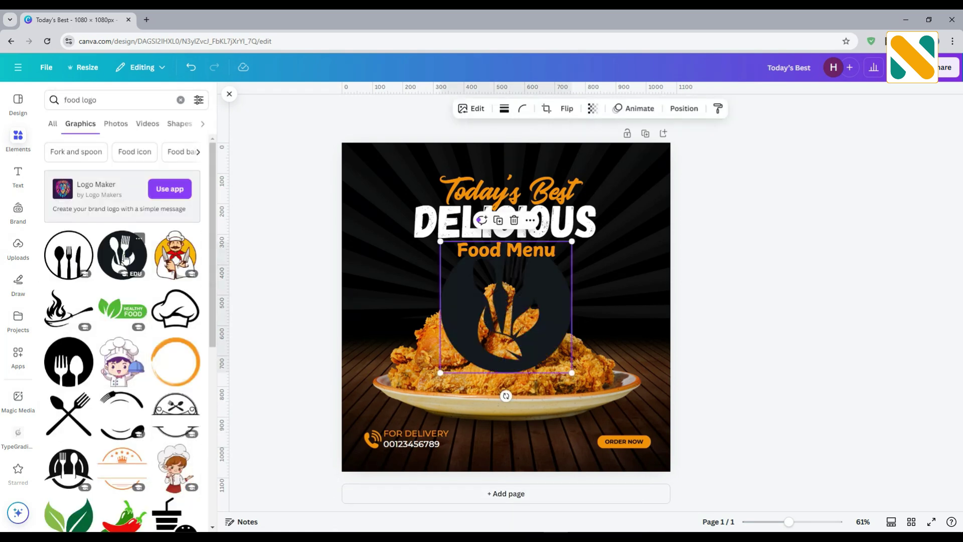
{"action": "left_click", "coordinate": [494, 108]}
{"action": "left_click", "coordinate": [140, 176]}
{"action": "left_click_drag", "start_coordinate": [492, 283], "coordinate": [375, 176]}
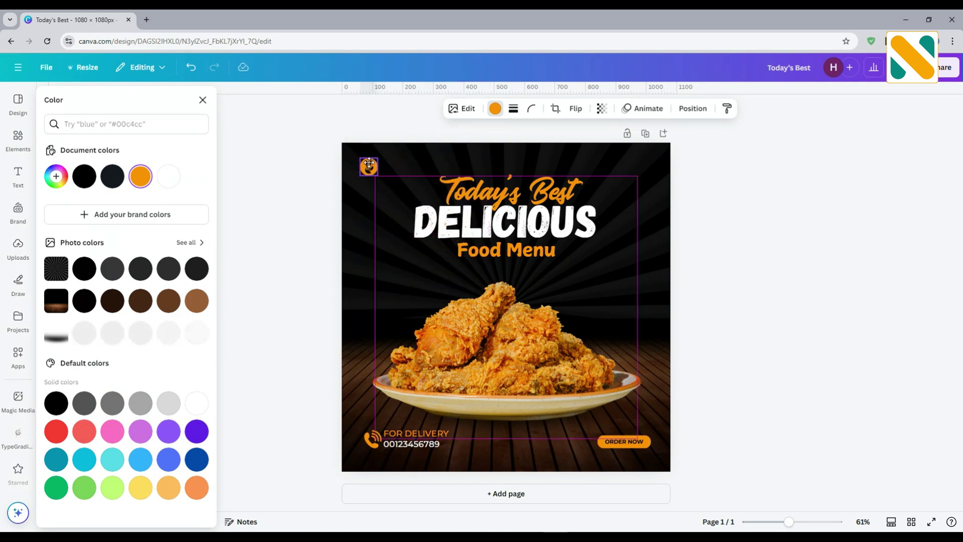
Copy the phone-number text beside the logo and retype it as LOGO HERE.
{"action": "left_click", "coordinate": [409, 444]}
{"action": "left_click_drag", "start_coordinate": [409, 444], "coordinate": [405, 166]}
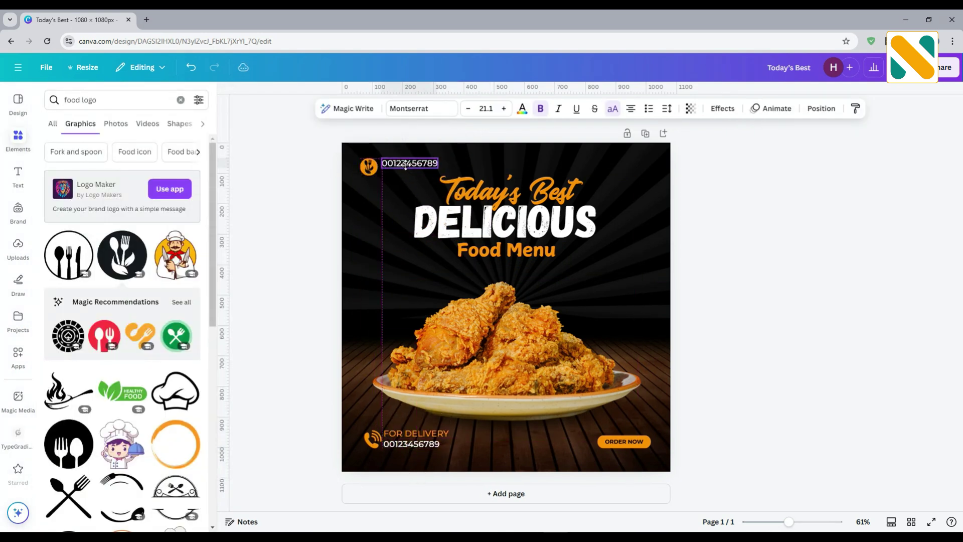
{"action": "double_click", "coordinate": [406, 165]}
{"action": "type", "text": "LOGO HERE"}
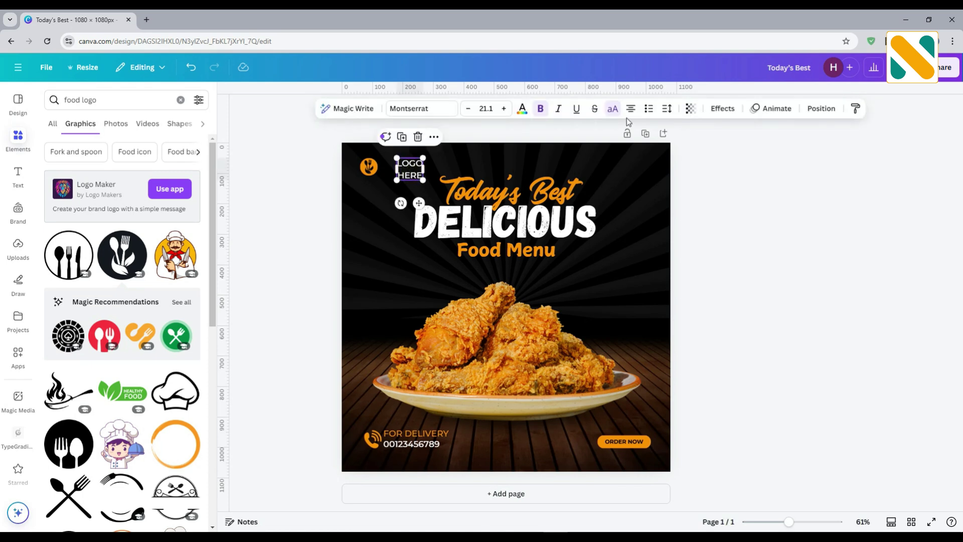
Tighten the LOGO HERE line spacing, enlarge it slightly and position it by the logo.
{"action": "left_click", "coordinate": [666, 108]}
{"action": "left_click_drag", "start_coordinate": [644, 188], "coordinate": [633, 188]}
{"action": "left_click", "coordinate": [251, 217]}
{"action": "left_click_drag", "start_coordinate": [412, 163], "coordinate": [390, 167]}
{"action": "left_click", "coordinate": [299, 194]}
{"action": "left_click", "coordinate": [321, 178]}
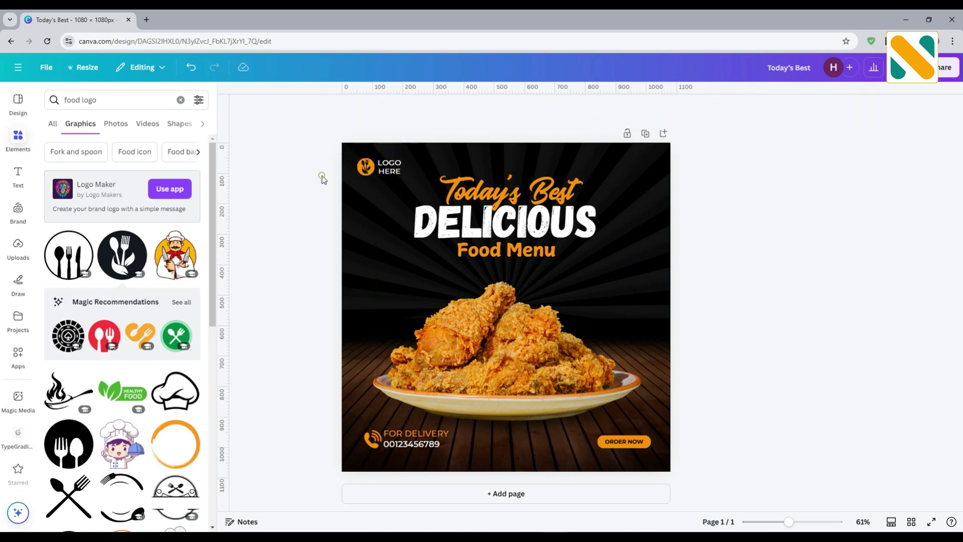
Add the dot-grid graphic from a 'dot' search and colour it white.
{"action": "left_click", "coordinate": [129, 104]}
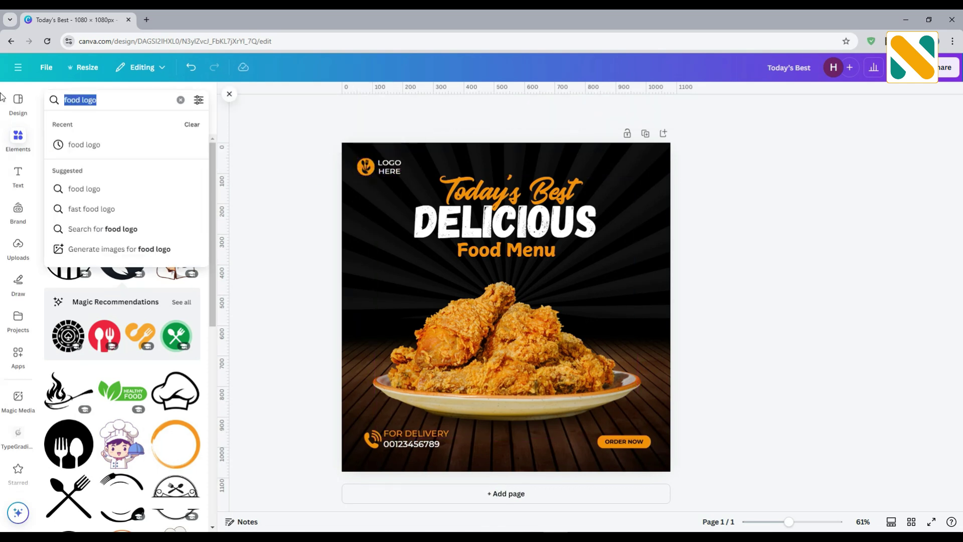
{"action": "type", "text": "dot"}
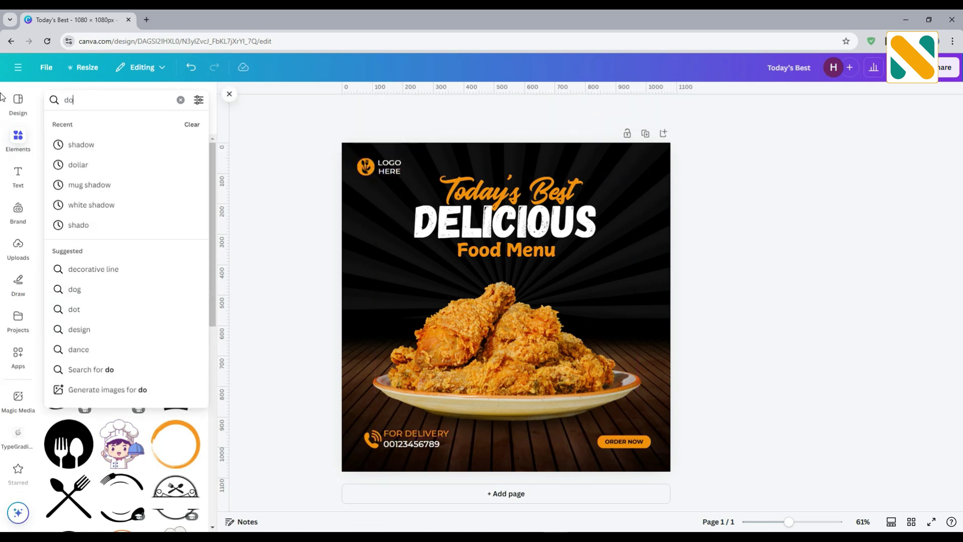
{"action": "key", "text": "Return"}
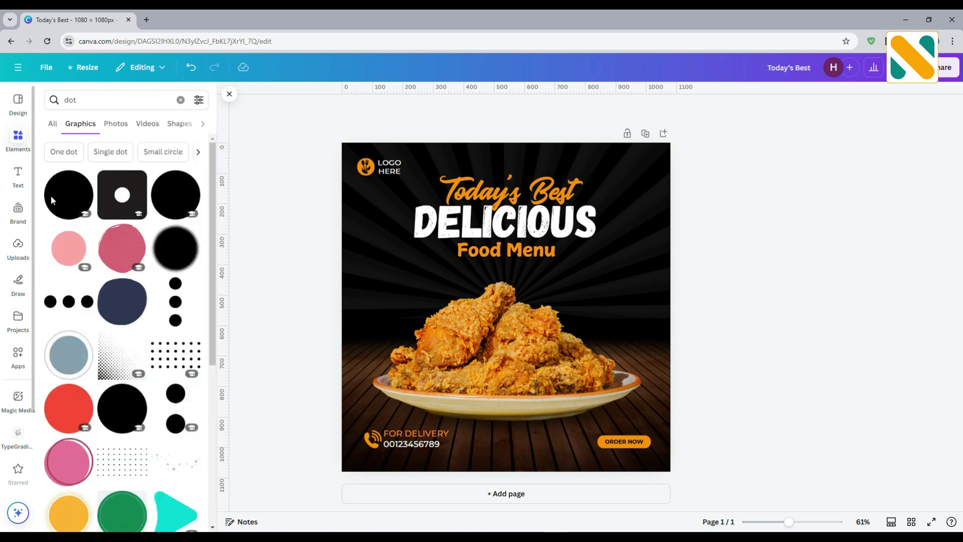
{"action": "left_click", "coordinate": [162, 352]}
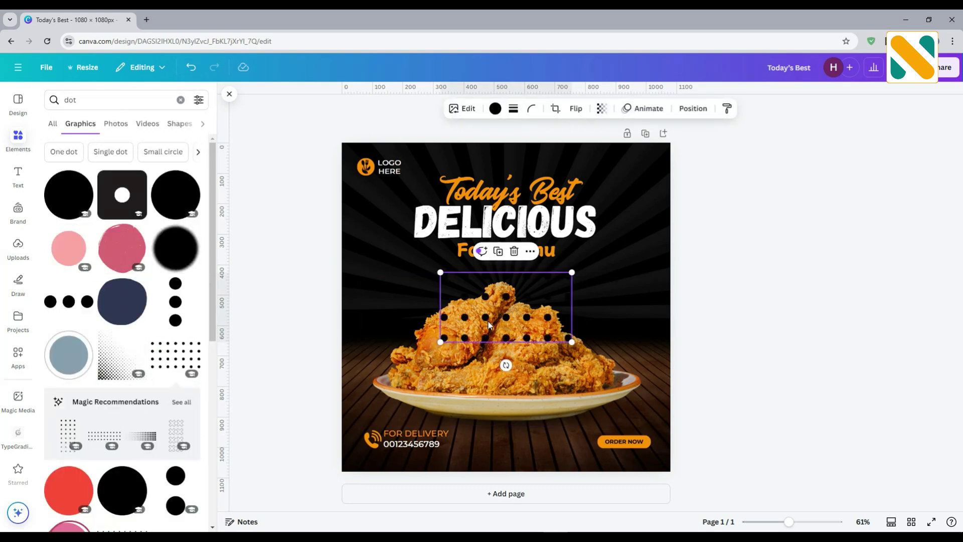
{"action": "left_click", "coordinate": [494, 109]}
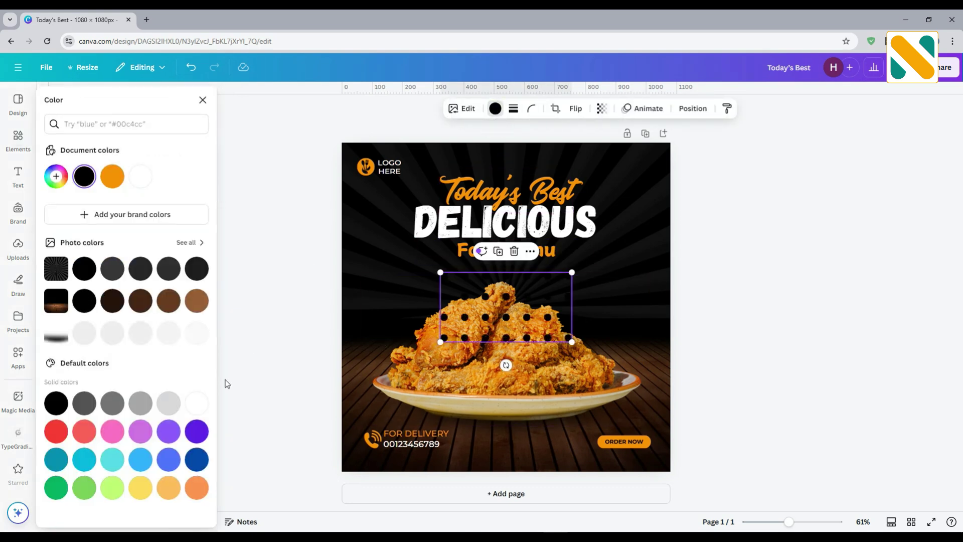
{"action": "left_click", "coordinate": [197, 403]}
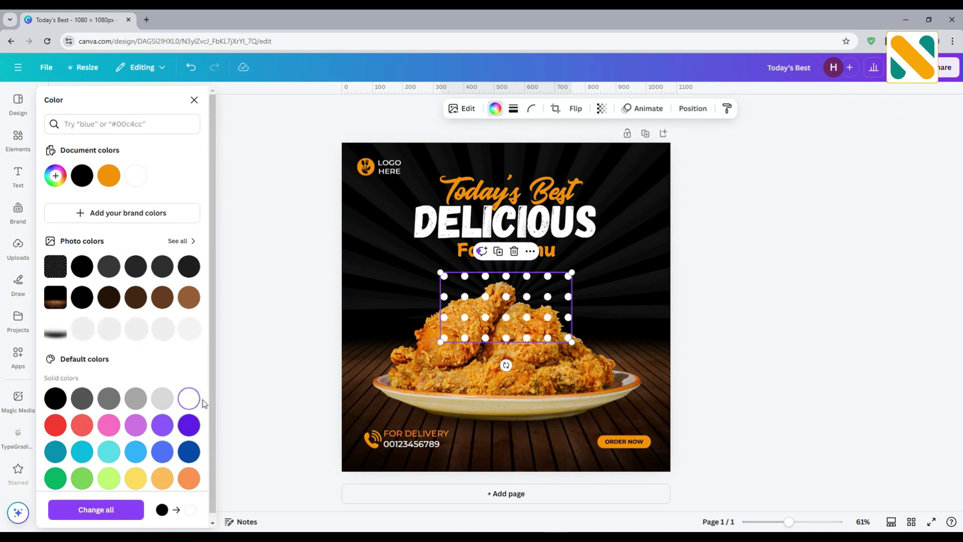
Crop and shrink the dot grid, placing it in the top-right corner.
{"action": "left_click", "coordinate": [555, 110]}
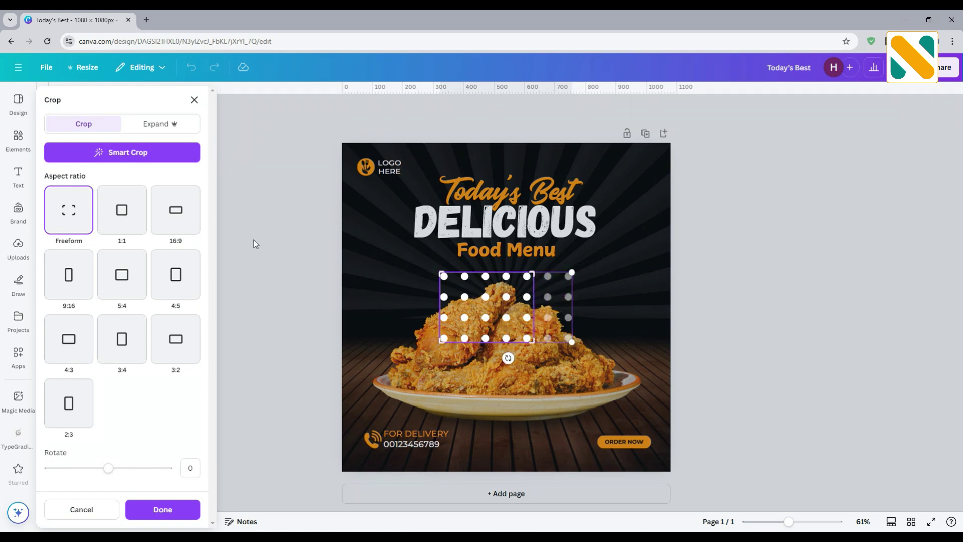
{"action": "left_click", "coordinate": [303, 424]}
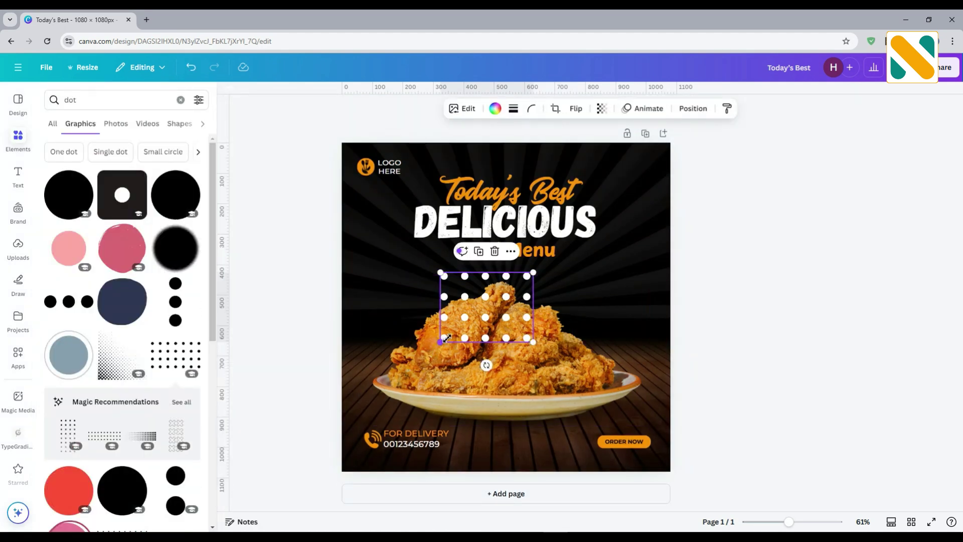
{"action": "left_click_drag", "start_coordinate": [442, 341], "coordinate": [652, 200]}
{"action": "left_click", "coordinate": [671, 237]}
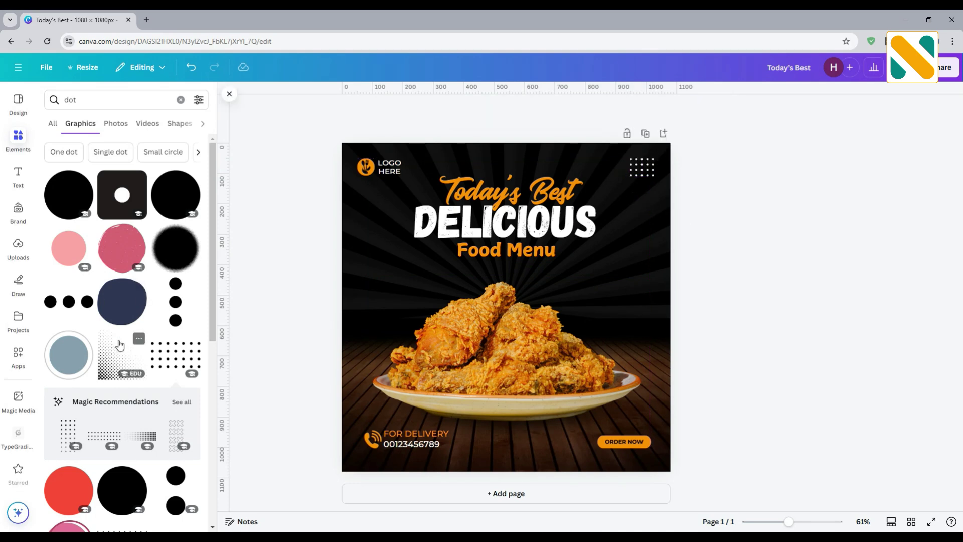
Add the halftone dot graphic as a small strip left of Food Menu.
{"action": "scroll", "coordinate": [119, 343], "scroll_direction": "down", "scroll_amount": 15}
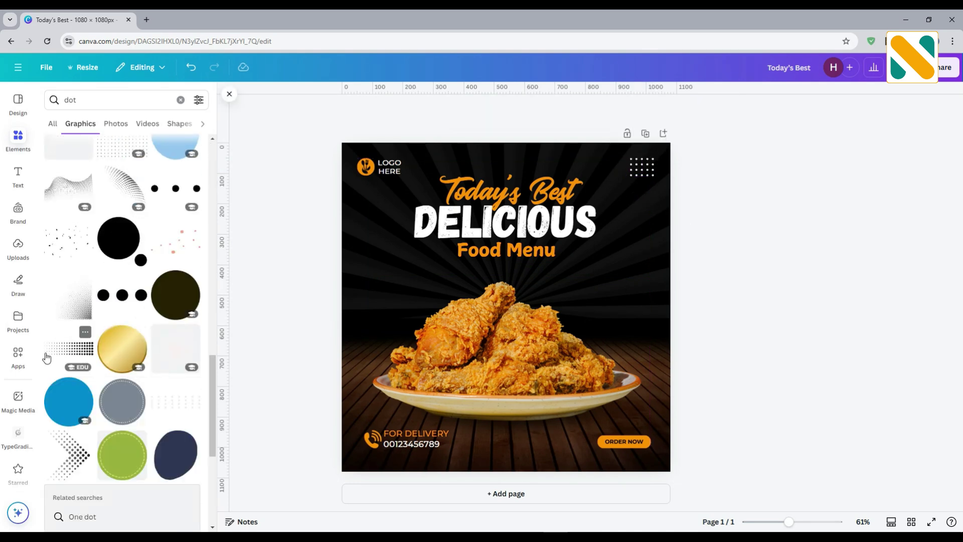
{"action": "left_click", "coordinate": [48, 356]}
{"action": "left_click_drag", "start_coordinate": [519, 296], "coordinate": [401, 257]}
{"action": "left_click_drag", "start_coordinate": [324, 277], "coordinate": [411, 255]}
Place a copy of the strip right of Food Menu, flipped horizontally.
{"action": "left_click", "coordinate": [386, 255]}
{"action": "left_click", "coordinate": [440, 249]}
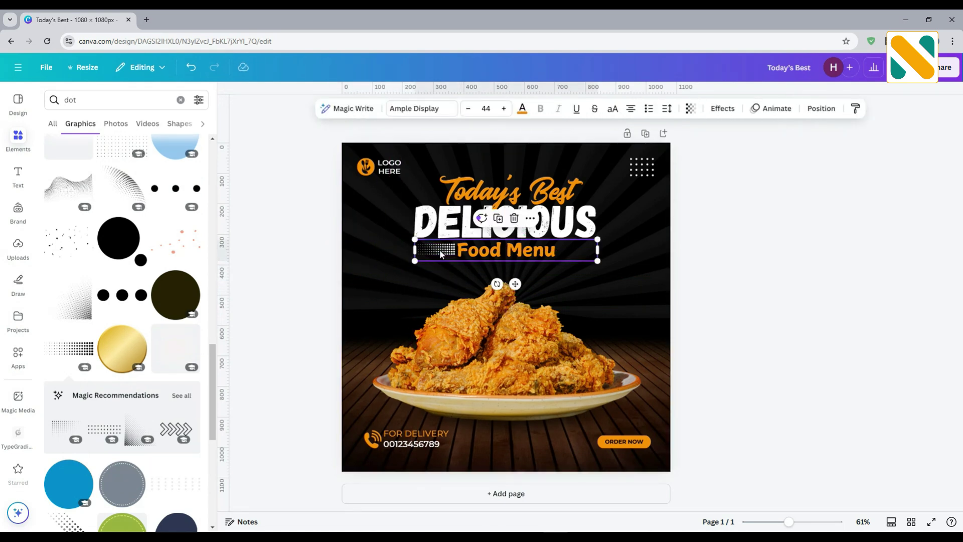
{"action": "left_click", "coordinate": [439, 249]}
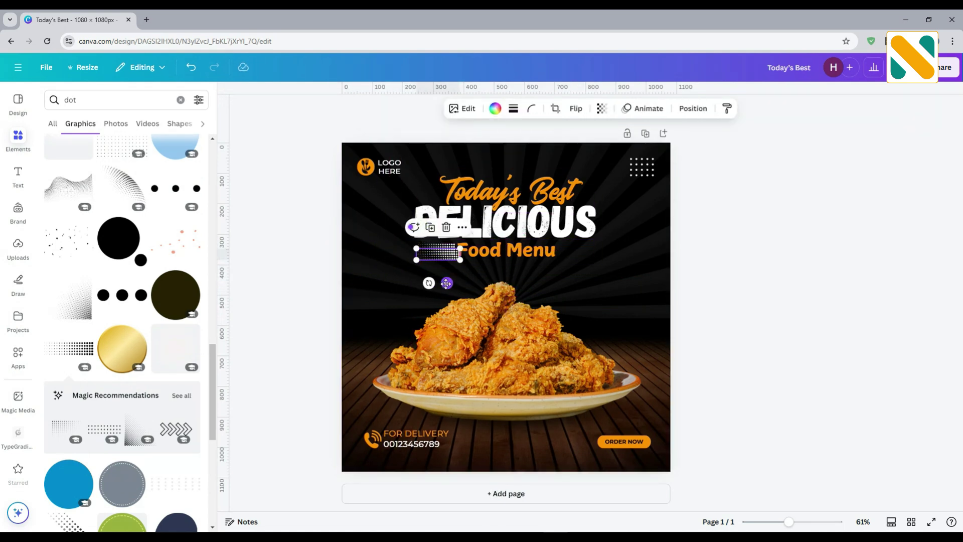
{"action": "left_click_drag", "start_coordinate": [432, 249], "coordinate": [589, 281]}
{"action": "left_click", "coordinate": [575, 109]}
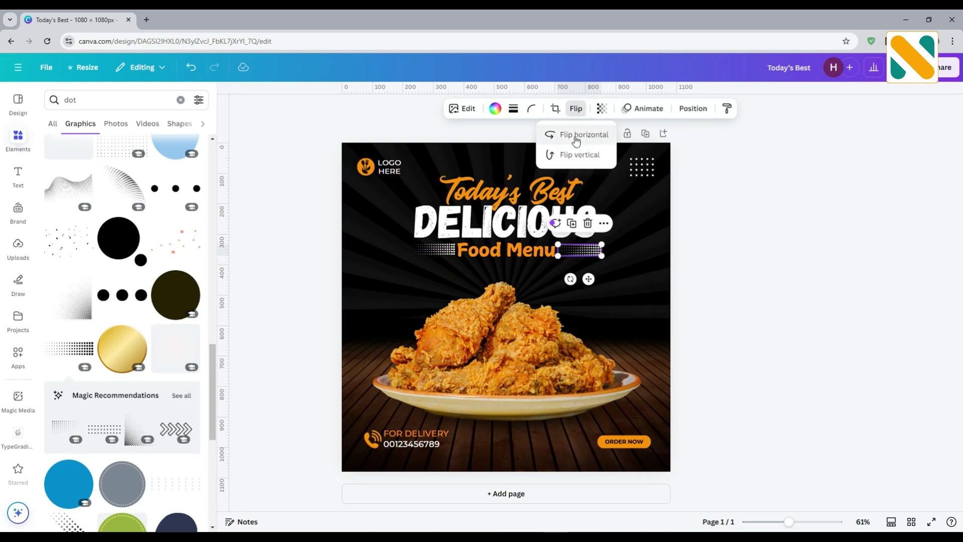
{"action": "left_click", "coordinate": [576, 135]}
{"action": "left_click", "coordinate": [748, 283]}
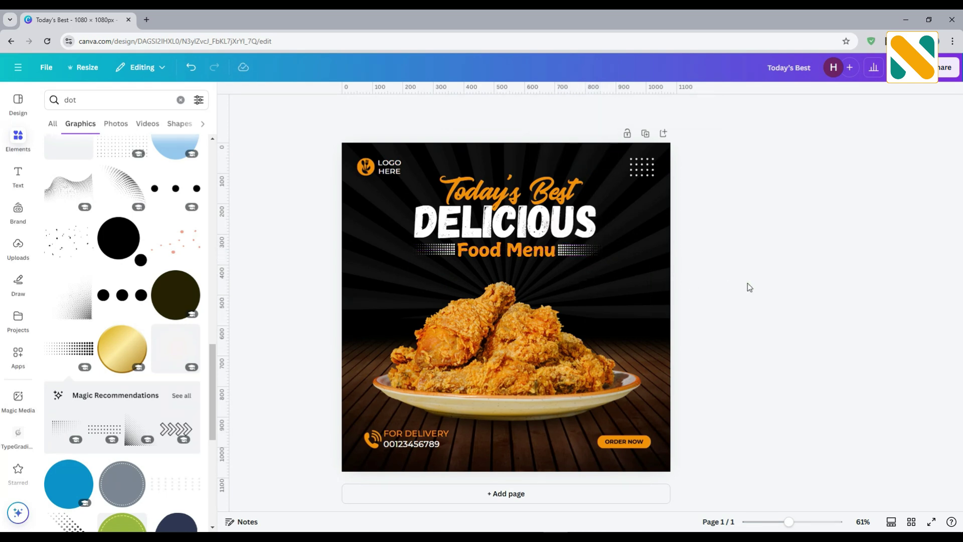
Add a gold brush circle from a 'circle gold brush' search, shrunk to badge size.
{"action": "left_click", "coordinate": [83, 104]}
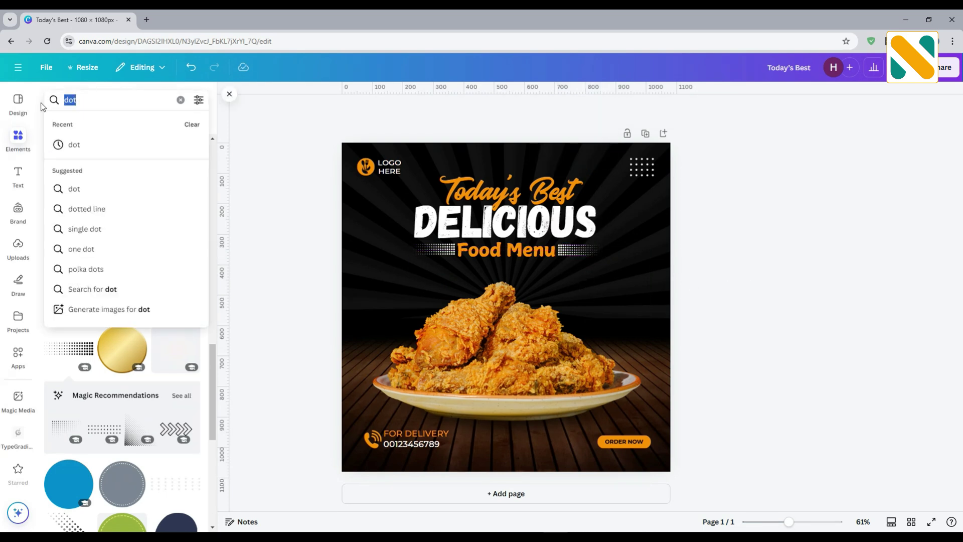
{"action": "type", "text": "cir"}
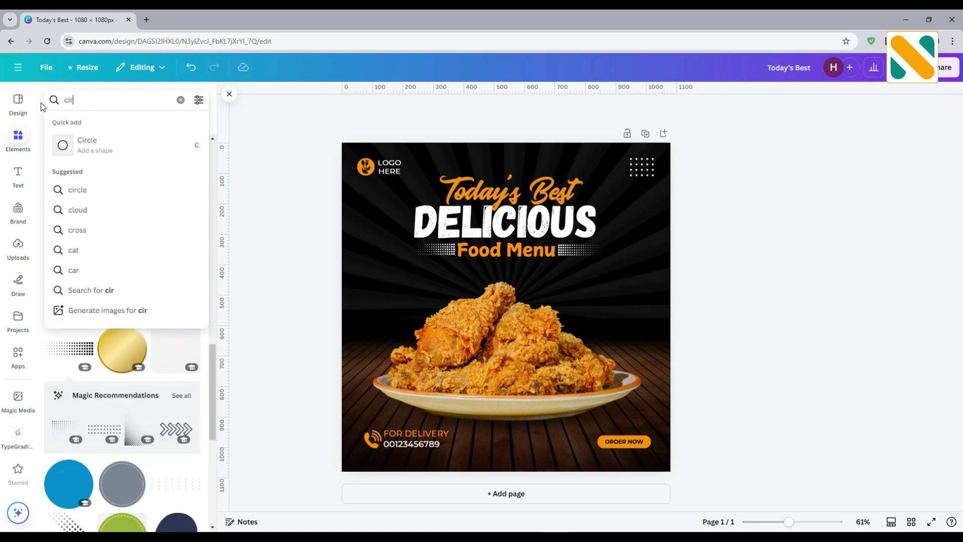
{"action": "type", "text": "cle gold brush"}
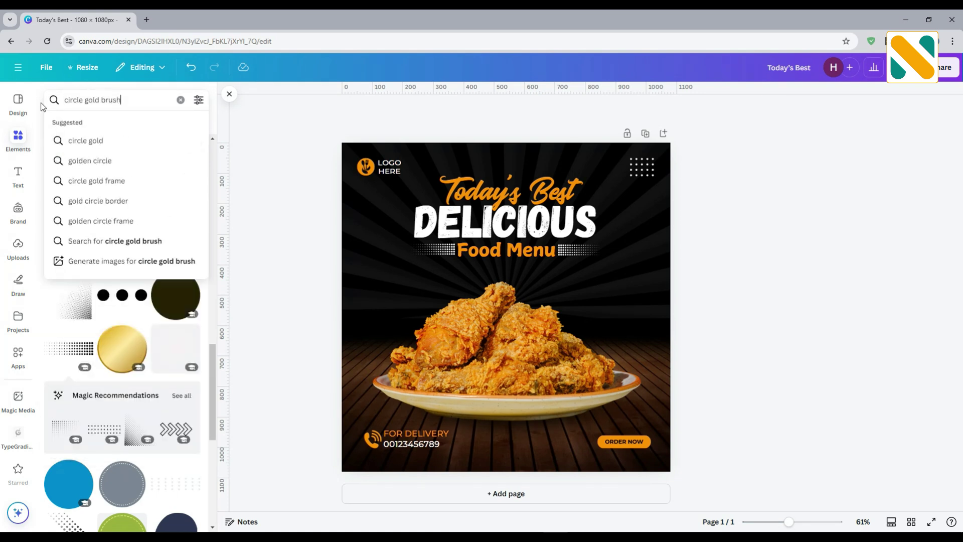
{"action": "key", "text": "Return"}
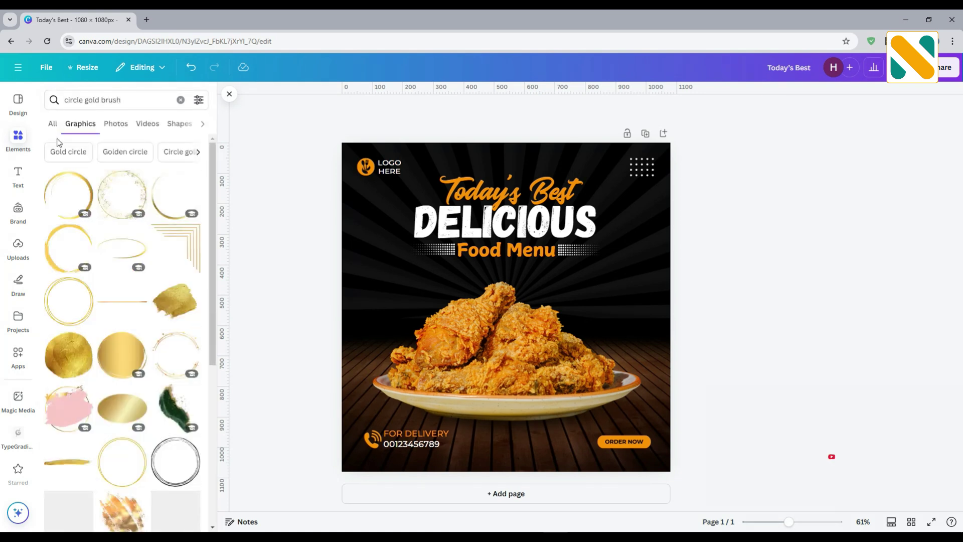
{"action": "left_click", "coordinate": [68, 194]}
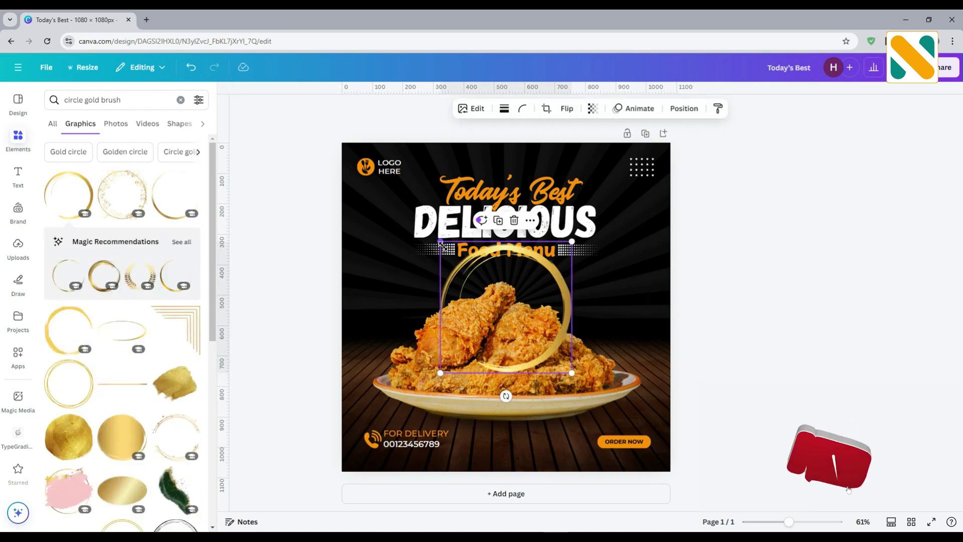
{"action": "left_click_drag", "start_coordinate": [440, 241], "coordinate": [612, 289]}
Move the copied phone-number text beside the circle and rewrite it as 40% OFF.
{"action": "left_click_drag", "start_coordinate": [411, 443], "coordinate": [629, 271]}
{"action": "double_click", "coordinate": [630, 315]}
{"action": "type", "text": "40"}
{"action": "left_click", "coordinate": [746, 319]}
Adjust the 40% OFF line spacing and centre it inside the gold circle.
{"action": "left_click", "coordinate": [667, 109]}
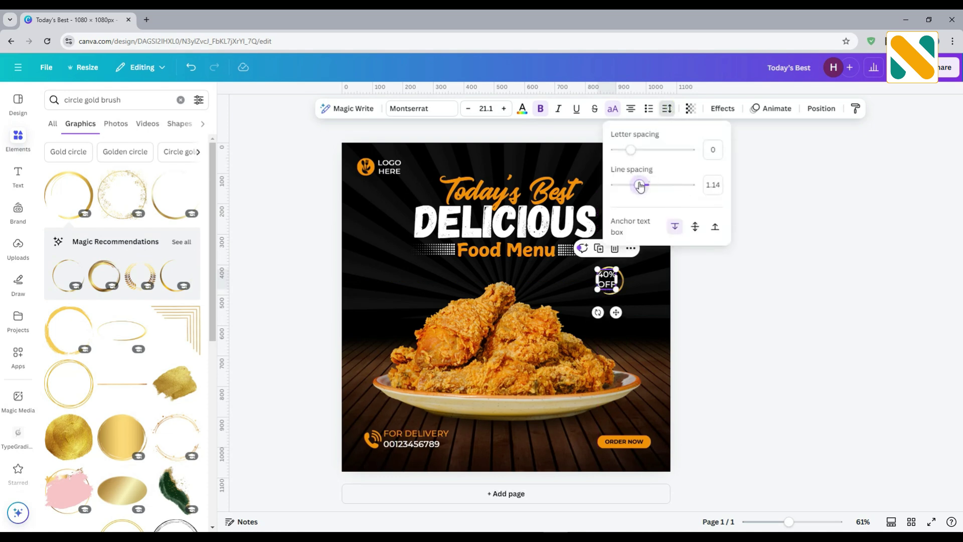
{"action": "left_click", "coordinate": [703, 294]}
{"action": "left_click", "coordinate": [610, 291]}
{"action": "left_click", "coordinate": [683, 284]}
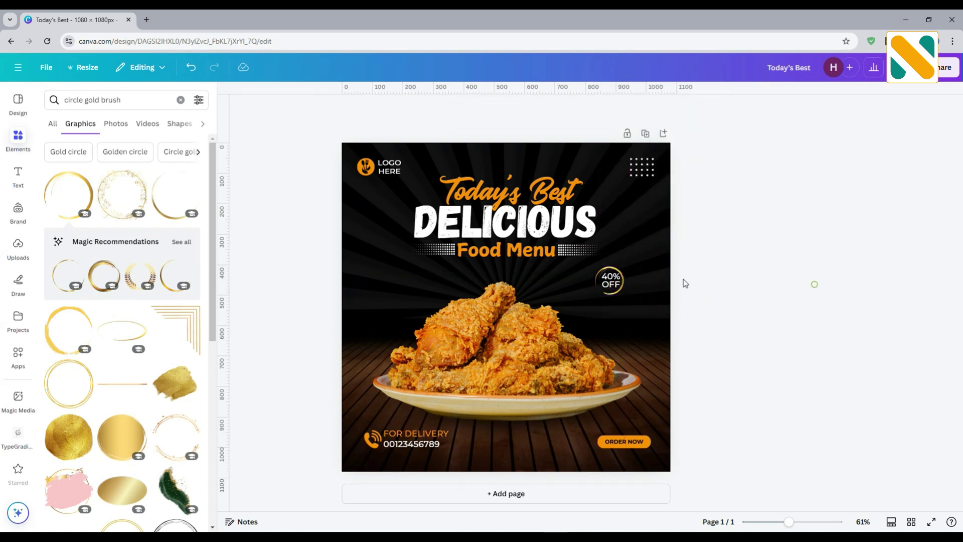
{"action": "left_click_drag", "start_coordinate": [611, 280], "coordinate": [609, 280]}
{"action": "left_click", "coordinate": [703, 273]}
Add a curved arrow from an 'arrow' search, left of the chicken.
{"action": "triple_click", "coordinate": [130, 99]}
{"action": "type", "text": "arrow"}
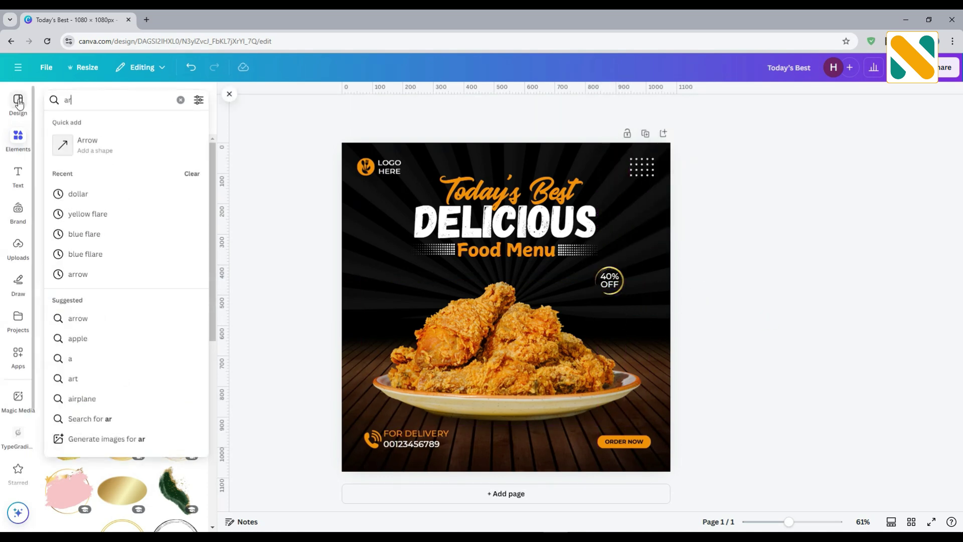
{"action": "key", "text": "Return"}
{"action": "left_click", "coordinate": [68, 195]}
{"action": "left_click_drag", "start_coordinate": [508, 280], "coordinate": [414, 277]}
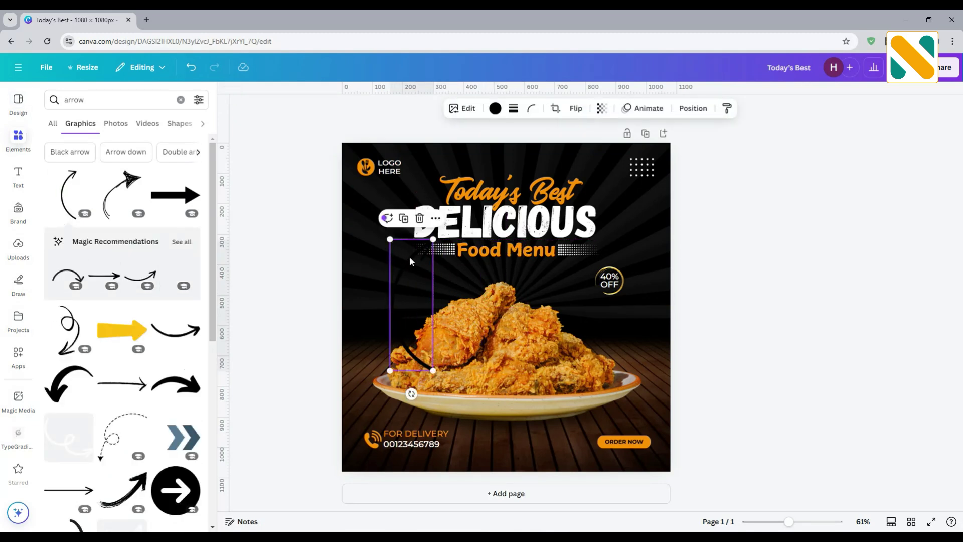
Make the arrow white, flip it vertically and shrink it beside the chicken.
{"action": "left_click", "coordinate": [495, 109]}
{"action": "left_click", "coordinate": [198, 401]}
{"action": "left_click", "coordinate": [575, 108]}
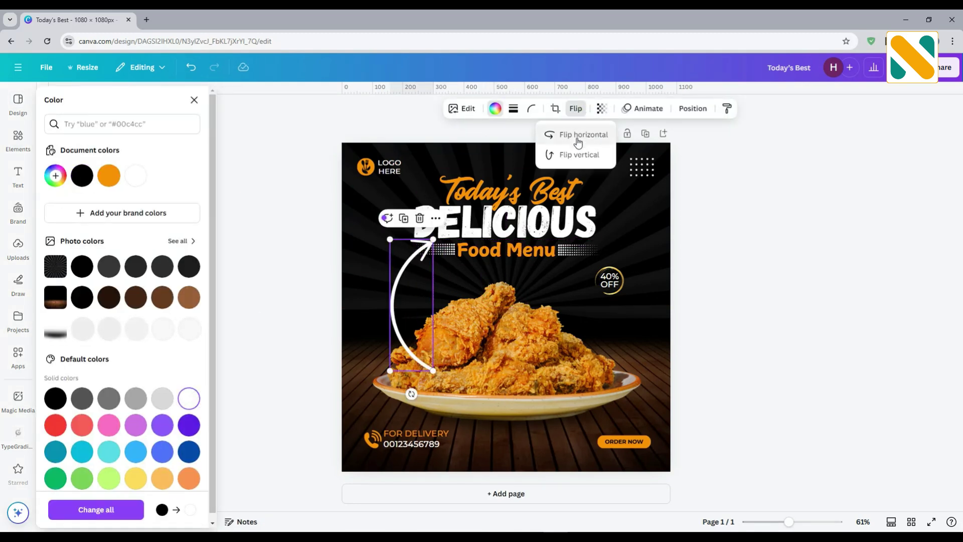
{"action": "left_click", "coordinate": [581, 155]}
{"action": "left_click_drag", "start_coordinate": [433, 370], "coordinate": [397, 306]}
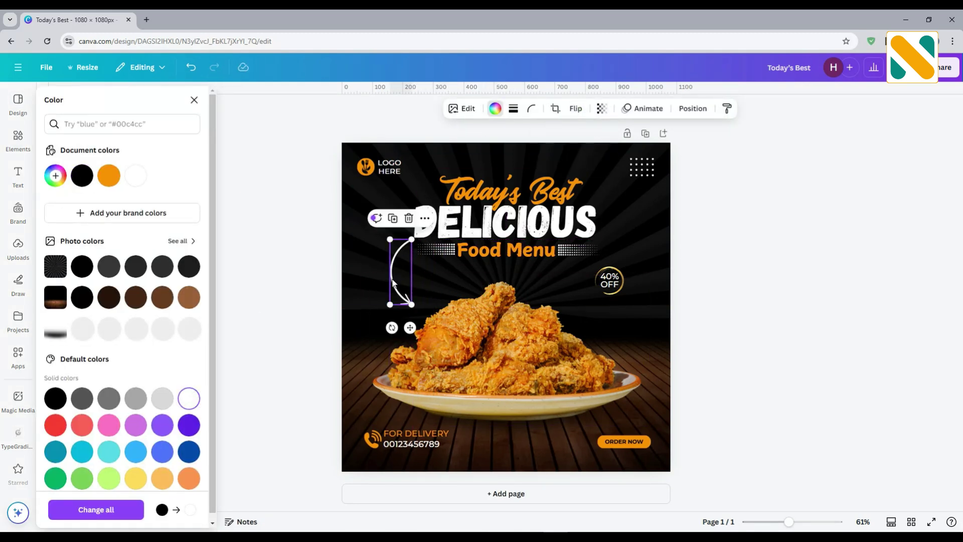
{"action": "left_click_drag", "start_coordinate": [394, 272], "coordinate": [390, 272]}
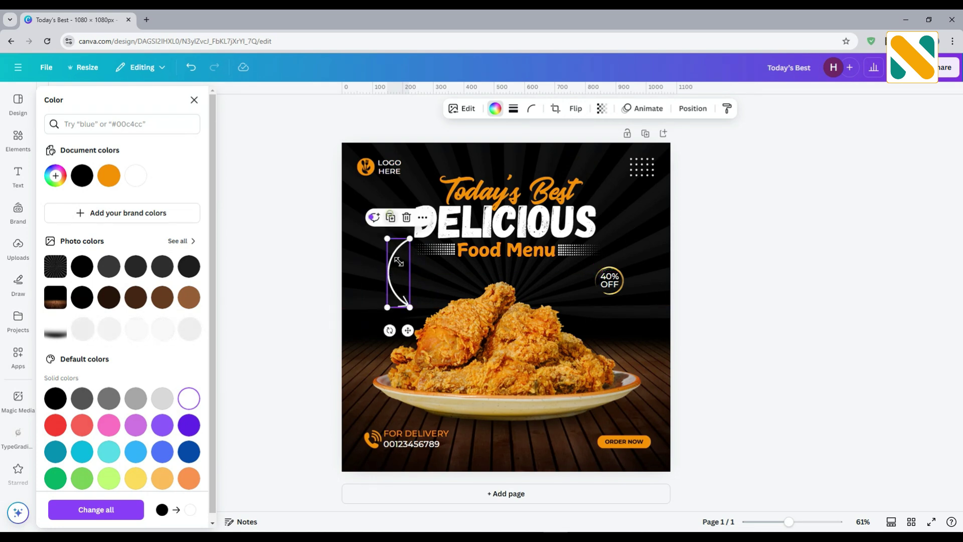
Duplicate the arrow beside the 40% OFF badge, smaller and mirrored horizontally.
{"action": "key", "text": "ctrl+d"}
{"action": "left_click_drag", "start_coordinate": [562, 309], "coordinate": [601, 324]}
{"action": "left_click_drag", "start_coordinate": [616, 361], "coordinate": [562, 345]}
{"action": "left_click", "coordinate": [575, 109]}
{"action": "left_click", "coordinate": [582, 132]}
Add a third arrow rotated to point at ORDER NOW.
{"action": "left_click", "coordinate": [587, 264]}
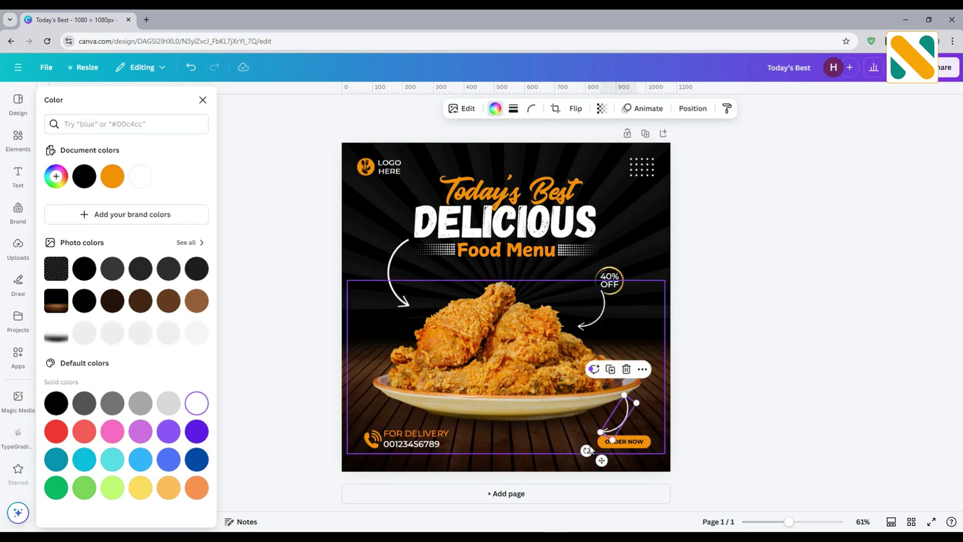
{"action": "left_click_drag", "start_coordinate": [625, 451], "coordinate": [659, 437]}
{"action": "left_click", "coordinate": [734, 366]}
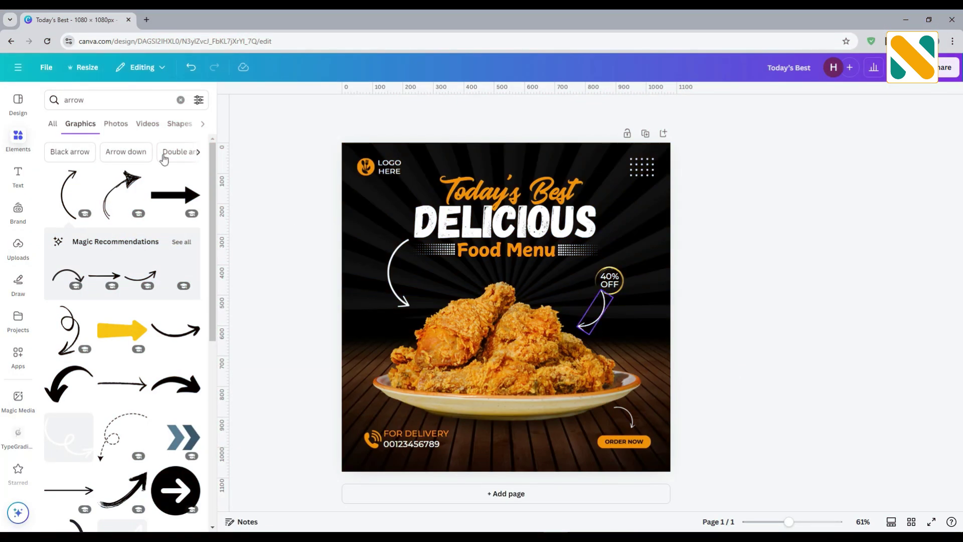
Add a white splash from an 'element' search, shrunk beside the Today's Best headline.
{"action": "left_click", "coordinate": [77, 103]}
{"action": "type", "text": "element"}
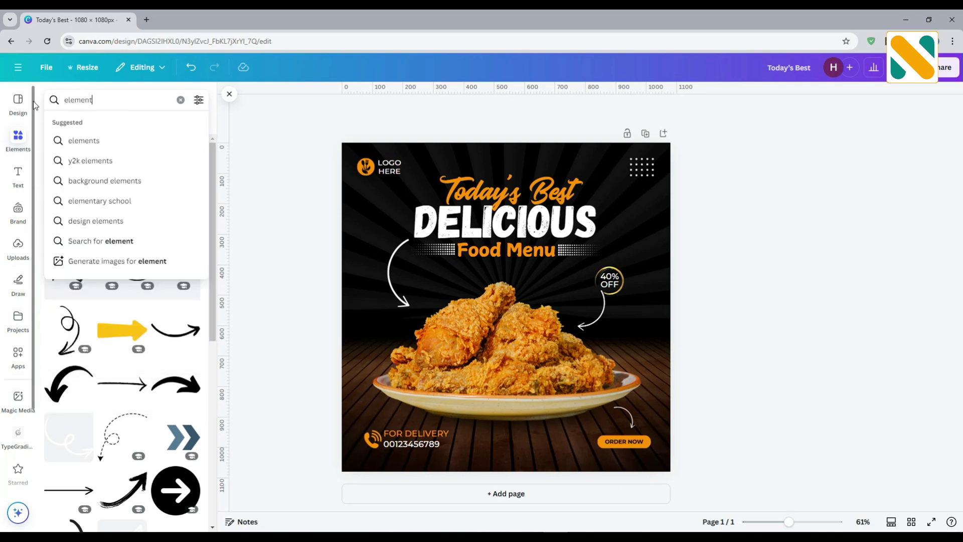
{"action": "key", "text": "Return"}
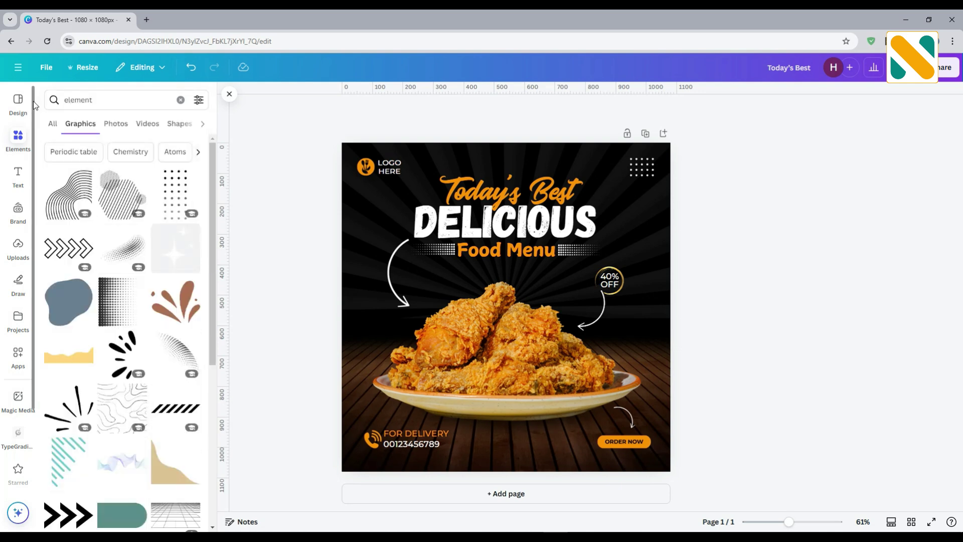
{"action": "left_click", "coordinate": [159, 303]}
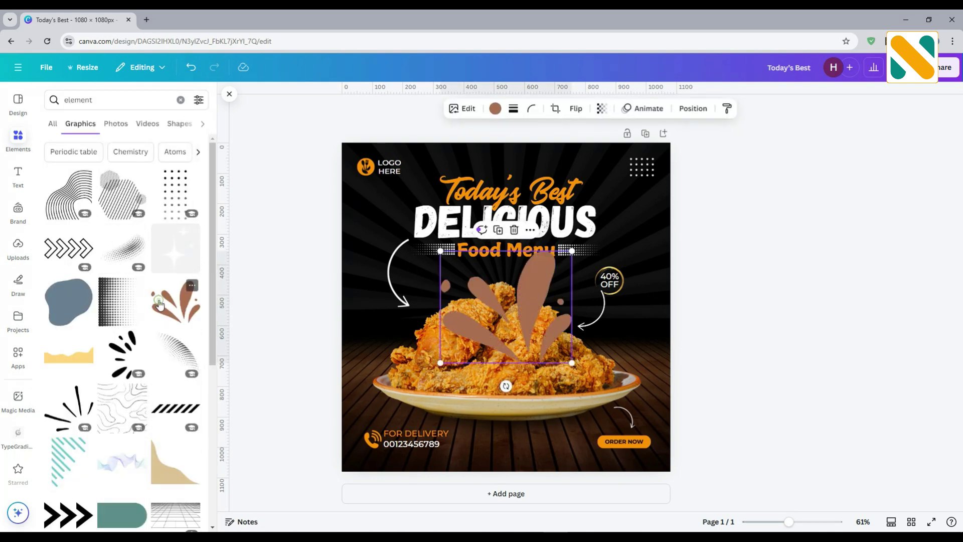
{"action": "left_click", "coordinate": [495, 108]}
{"action": "left_click", "coordinate": [196, 403]}
{"action": "left_click_drag", "start_coordinate": [571, 362], "coordinate": [601, 192]}
Duplicate the splash and mirror the copy horizontally on the headline's other side.
{"action": "key", "text": "ctrl+d"}
{"action": "left_click", "coordinate": [575, 108]}
{"action": "left_click", "coordinate": [578, 135]}
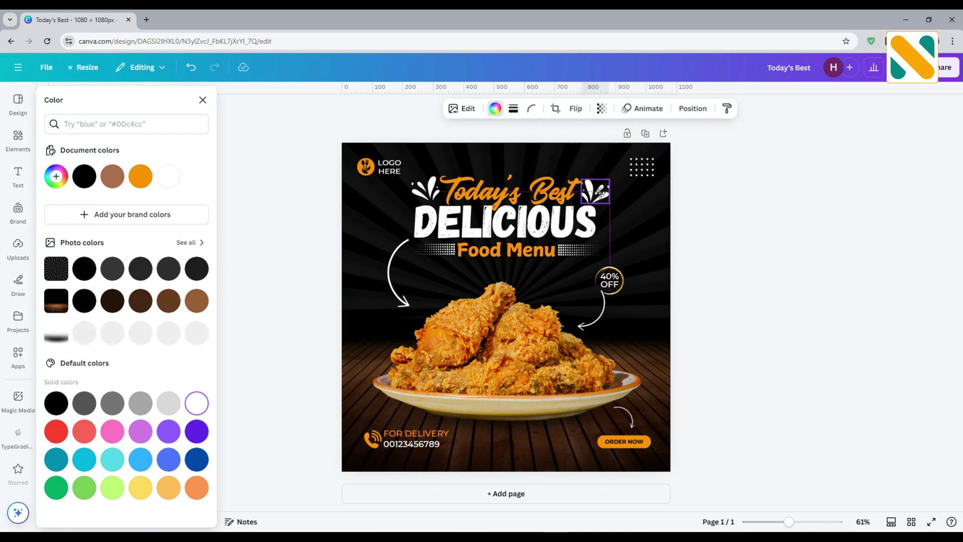
{"action": "left_click", "coordinate": [739, 213]}
{"action": "left_click", "coordinate": [590, 191]}
{"action": "left_click", "coordinate": [590, 190]}
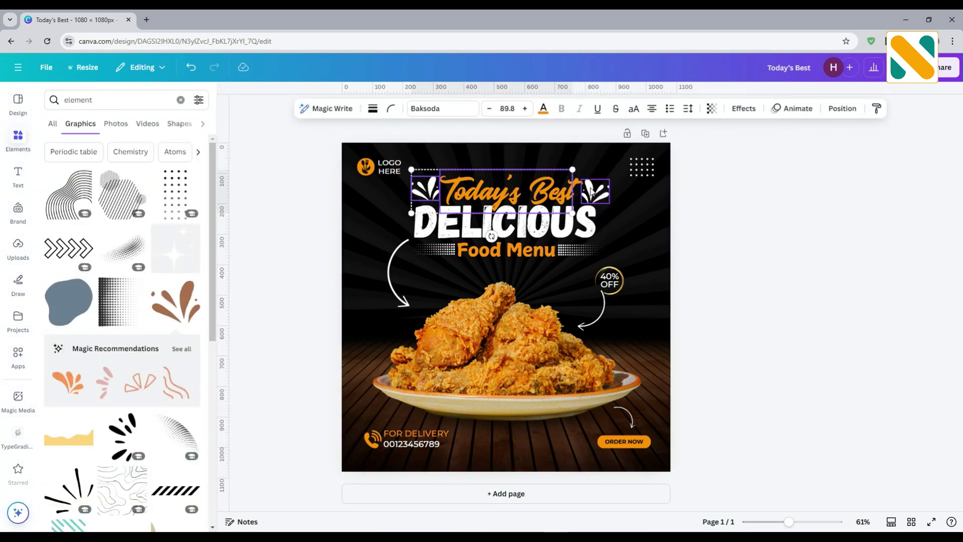
{"action": "left_click", "coordinate": [725, 216]}
{"action": "left_click", "coordinate": [599, 194]}
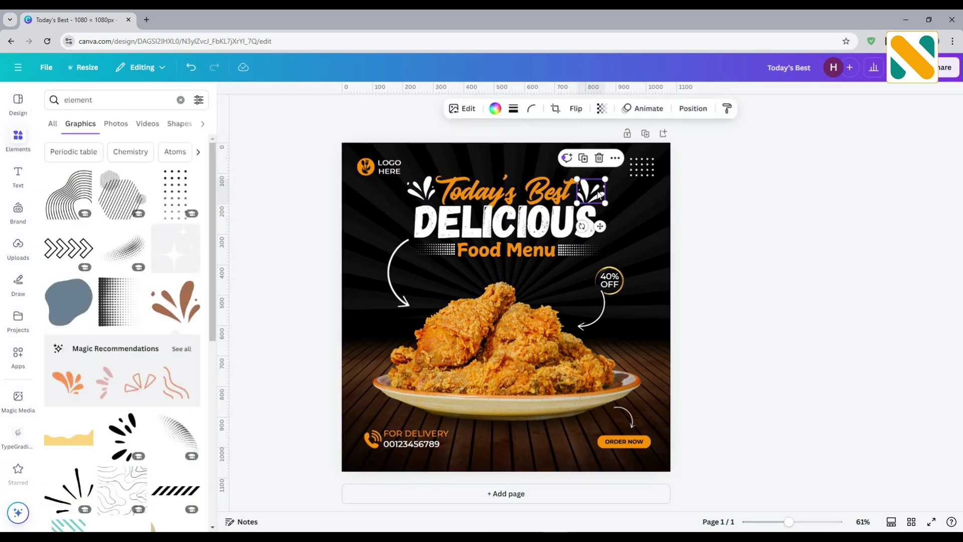
{"action": "left_click", "coordinate": [734, 224]}
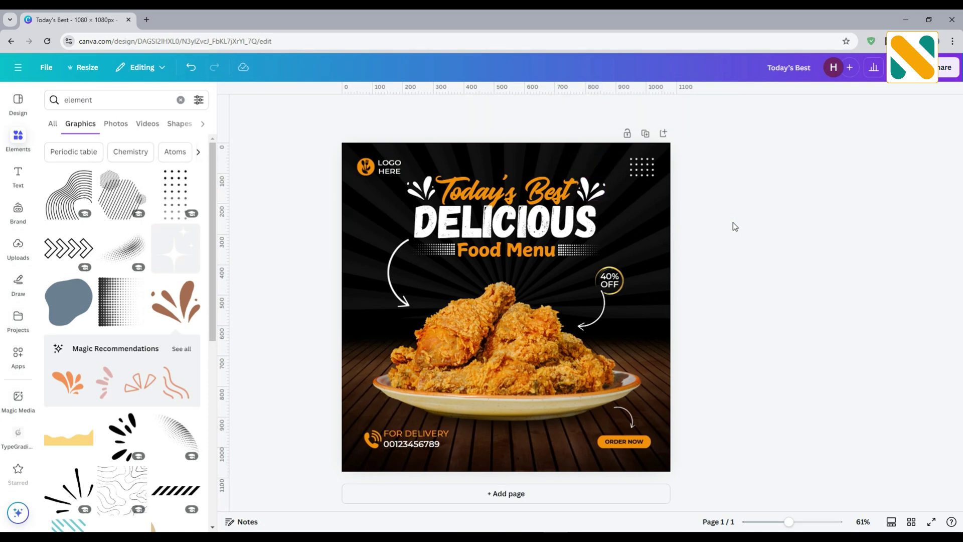
Add a green leaf photo from a 'leaf' search.
{"action": "left_click", "coordinate": [112, 99]}
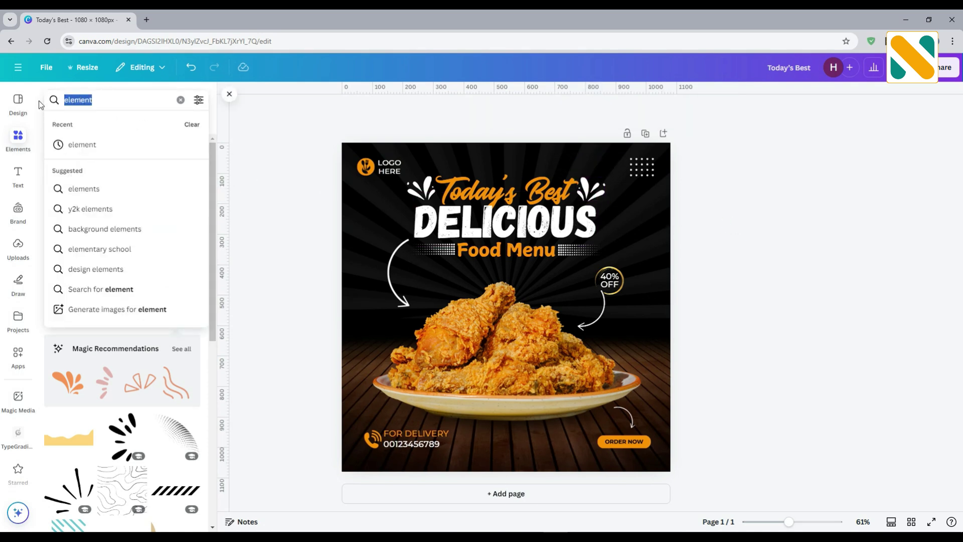
{"action": "type", "text": "leaf"}
{"action": "key", "text": "Return"}
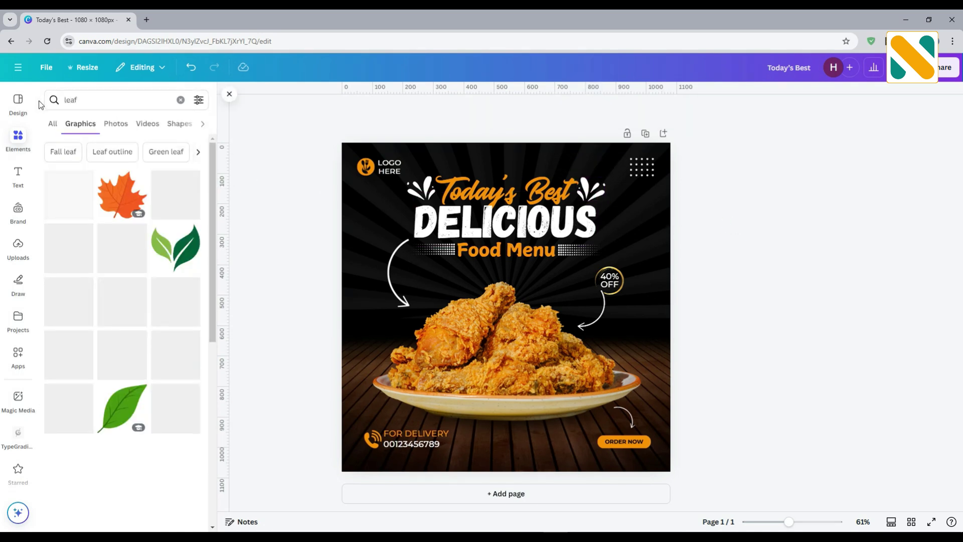
{"action": "left_click", "coordinate": [112, 128]}
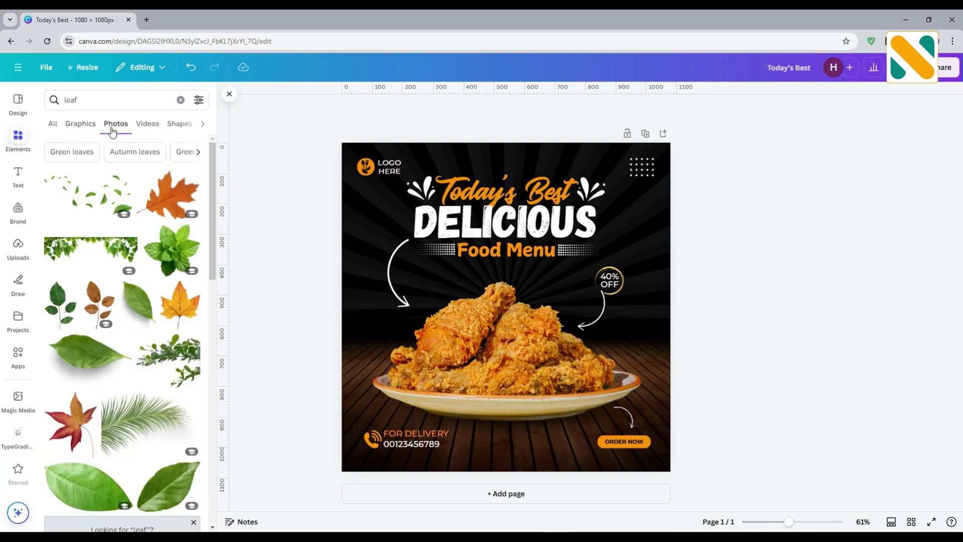
{"action": "left_click", "coordinate": [97, 478]}
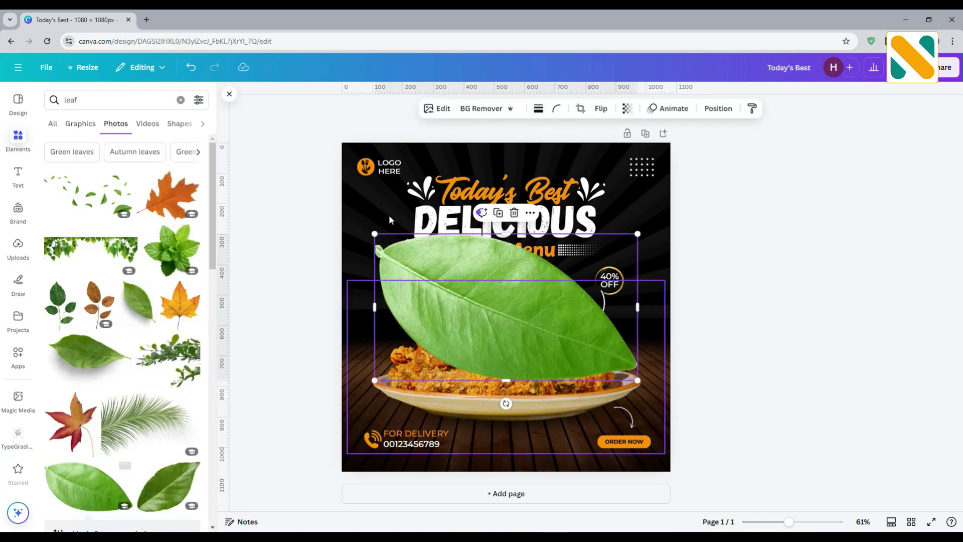
Blur the whole leaf at full intensity, shrink it and set it beside the left arrow.
{"action": "left_click", "coordinate": [431, 111]}
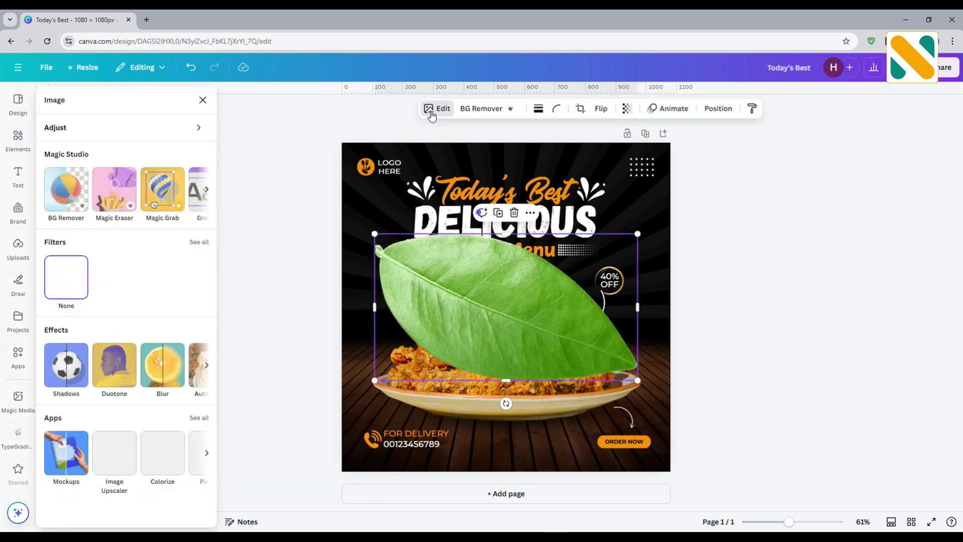
{"action": "left_click", "coordinate": [160, 364]}
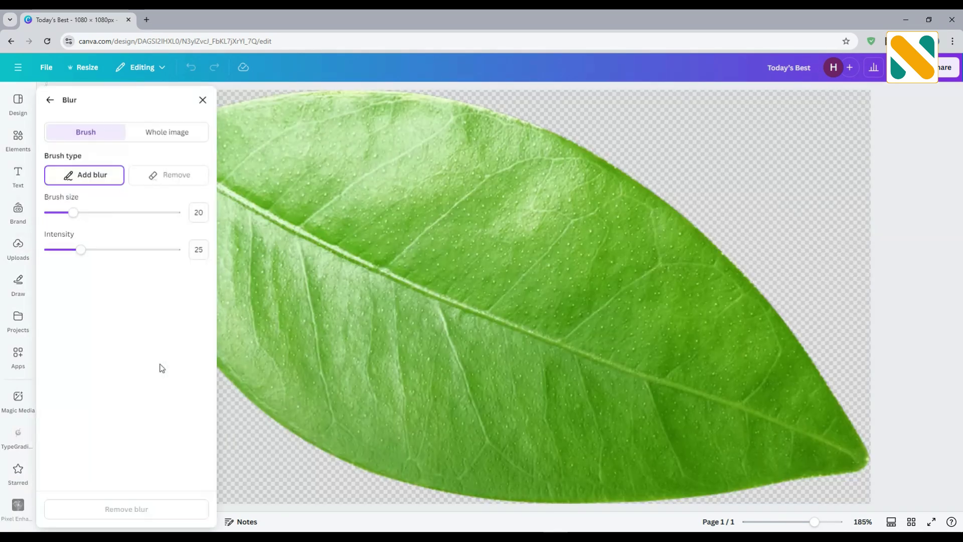
{"action": "left_click", "coordinate": [168, 136]}
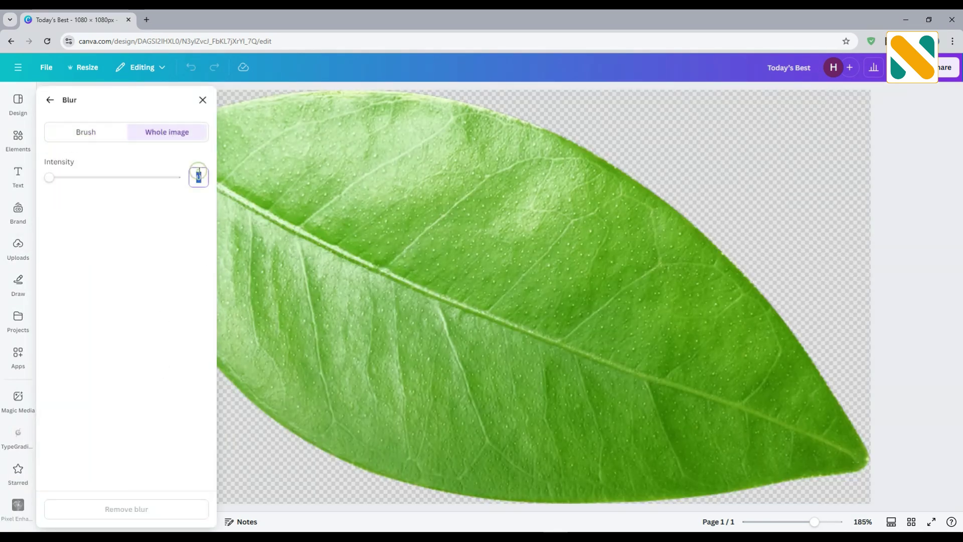
{"action": "left_click", "coordinate": [50, 100]}
{"action": "left_click_drag", "start_coordinate": [378, 210], "coordinate": [449, 474]}
{"action": "left_click_drag", "start_coordinate": [388, 439], "coordinate": [391, 442]}
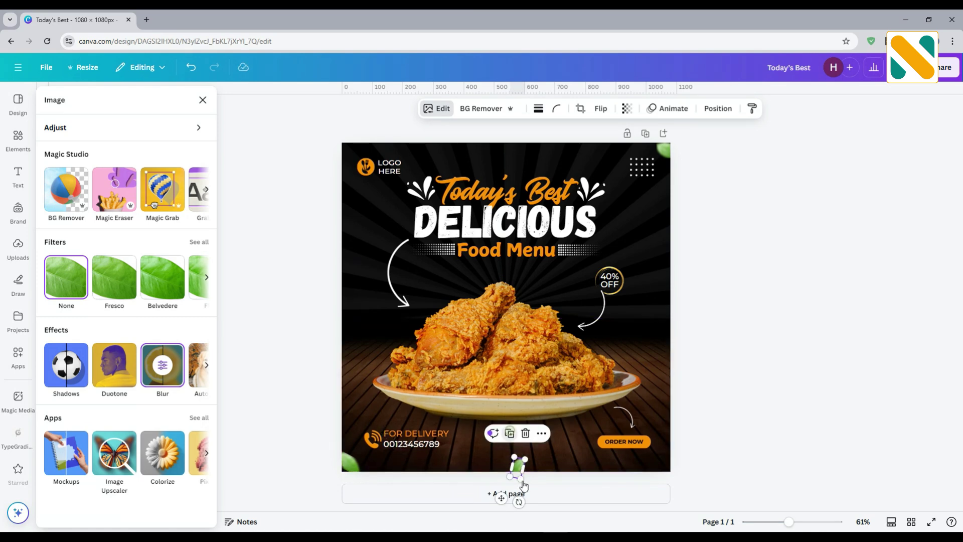
{"action": "left_click_drag", "start_coordinate": [516, 467], "coordinate": [410, 317]}
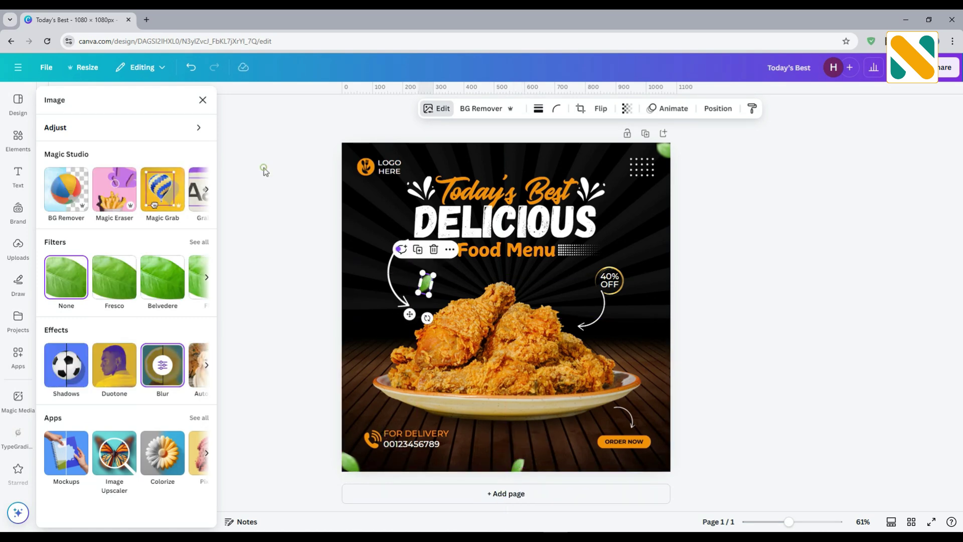
Add the two-red-chili graphic from a '2 red chili' Graphics search.
{"action": "left_click", "coordinate": [203, 100]}
{"action": "type", "text": "2"}
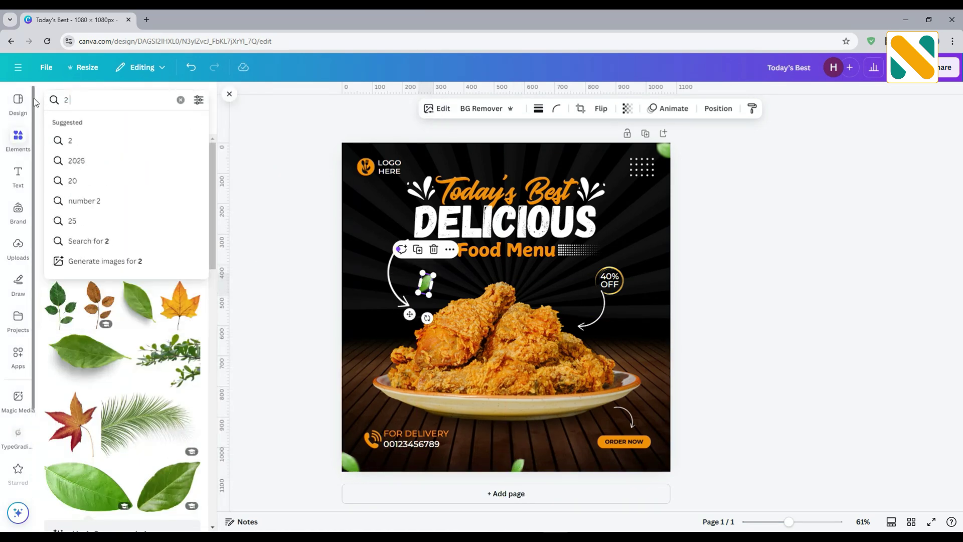
{"action": "type", "text": "0"}
{"action": "key", "text": "BackSpace"}
{"action": "type", "text": "red "}
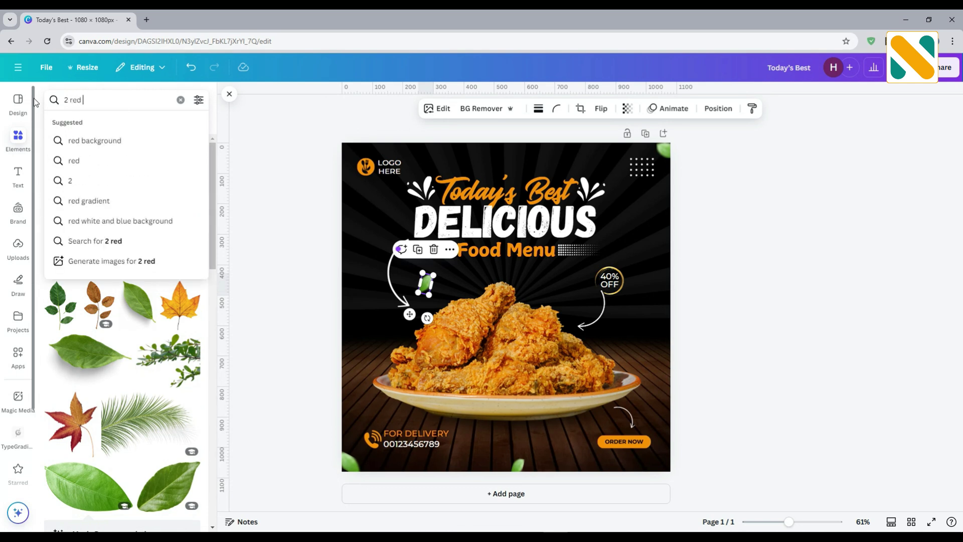
{"action": "type", "text": "chili"}
{"action": "key", "text": "Return"}
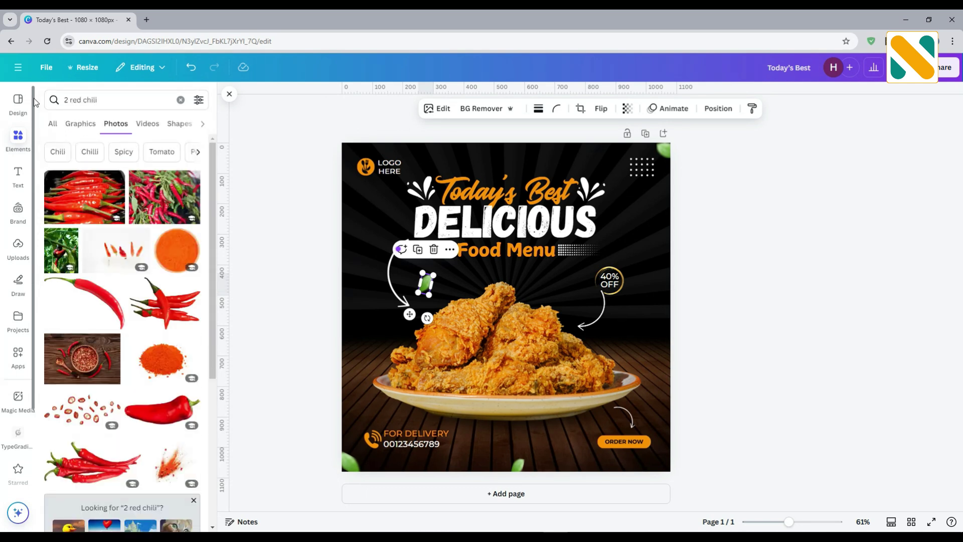
{"action": "left_click", "coordinate": [81, 125]}
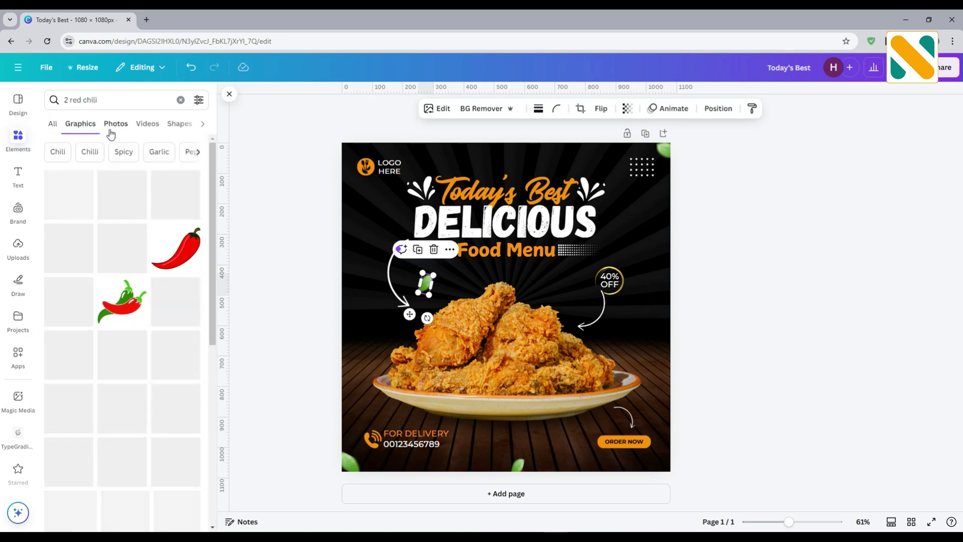
{"action": "left_click", "coordinate": [175, 409]}
Blur the chili at intensity 50 and shrink it into a small left-edge garnish.
{"action": "left_click", "coordinate": [440, 115]}
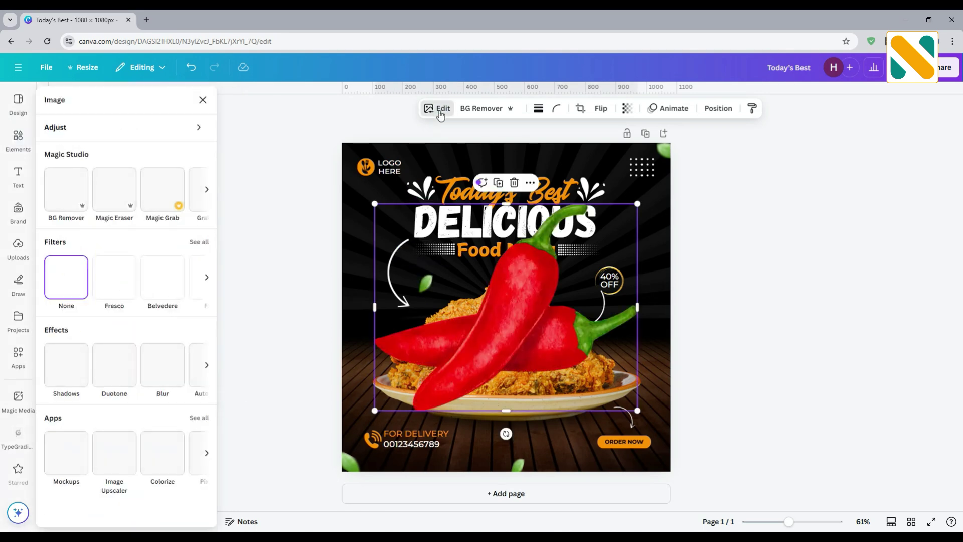
{"action": "left_click", "coordinate": [163, 379]}
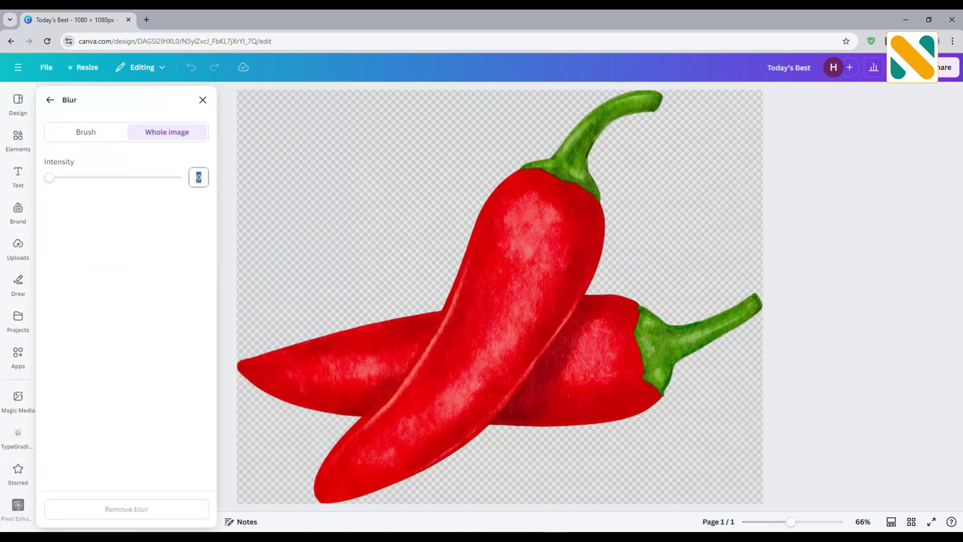
{"action": "left_click", "coordinate": [51, 103]}
{"action": "left_click_drag", "start_coordinate": [638, 430], "coordinate": [341, 285]}
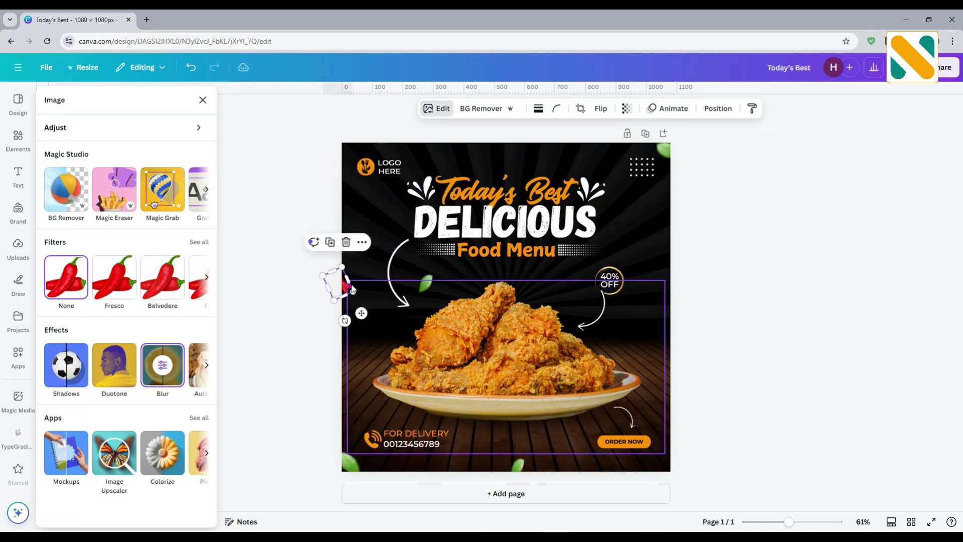
Add a sliced-tomato photo from a 'tomato' Photos search.
{"action": "left_click", "coordinate": [308, 349]}
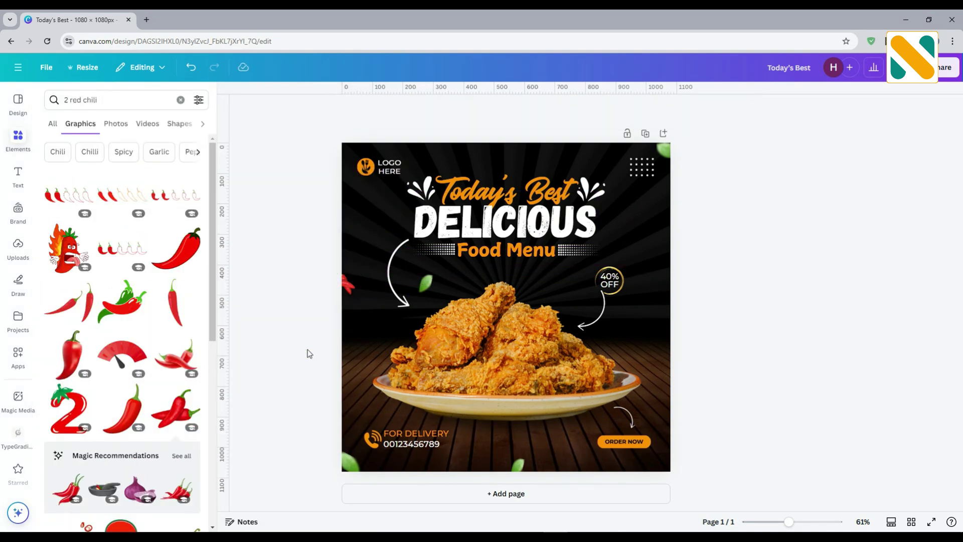
{"action": "left_click_drag", "start_coordinate": [135, 106], "coordinate": [73, 106]}
{"action": "type", "text": "tomato"}
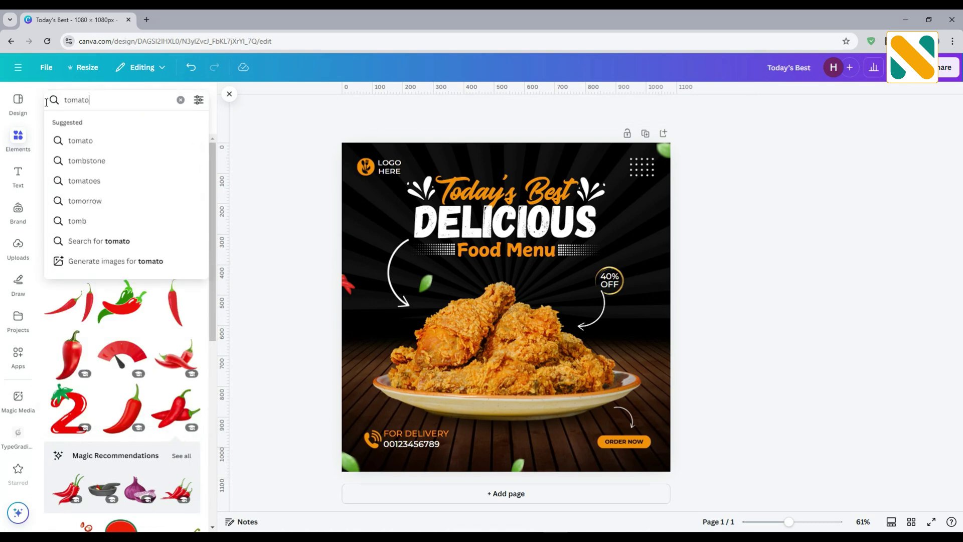
{"action": "key", "text": "Return"}
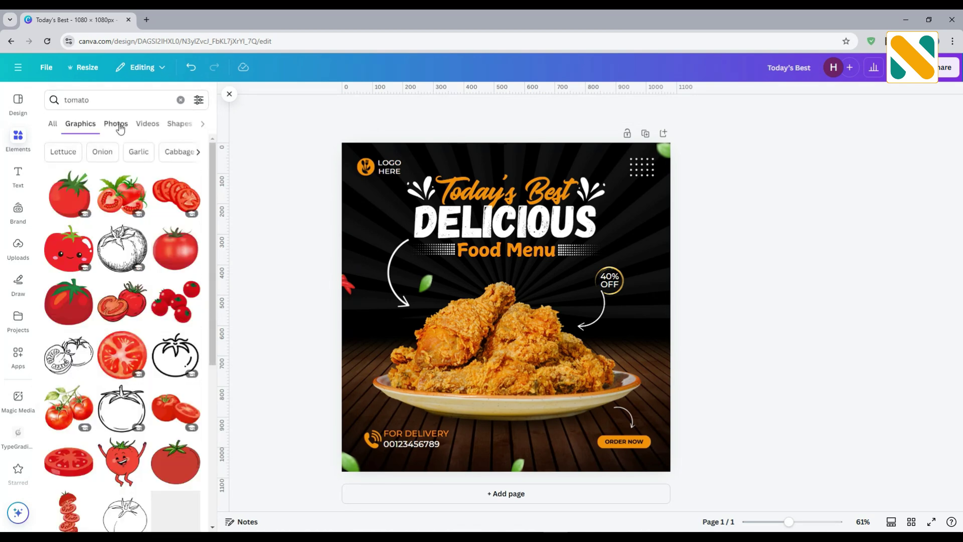
{"action": "left_click", "coordinate": [116, 124]}
{"action": "left_click", "coordinate": [173, 195]}
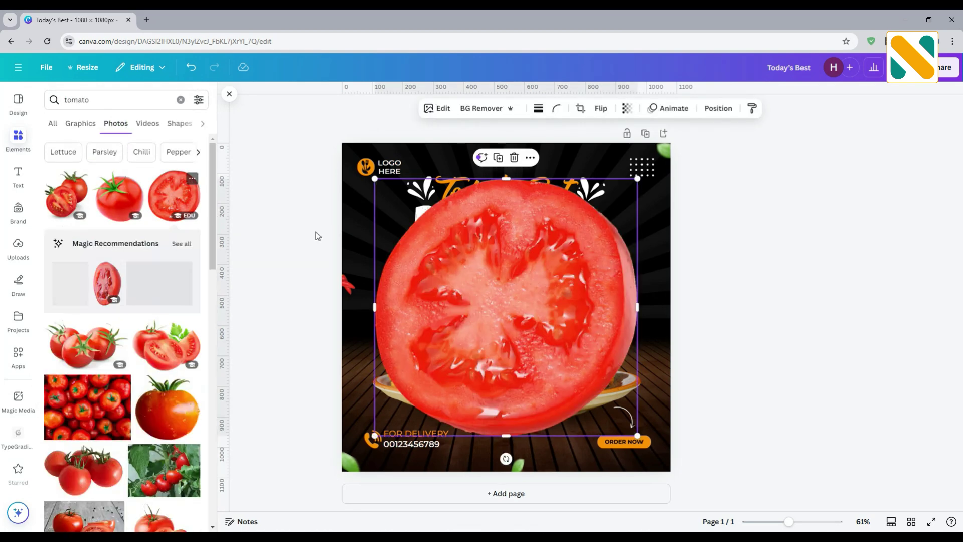
Blur the tomato at intensity 70, shrink it and place it at the right edge.
{"action": "left_click", "coordinate": [434, 109]}
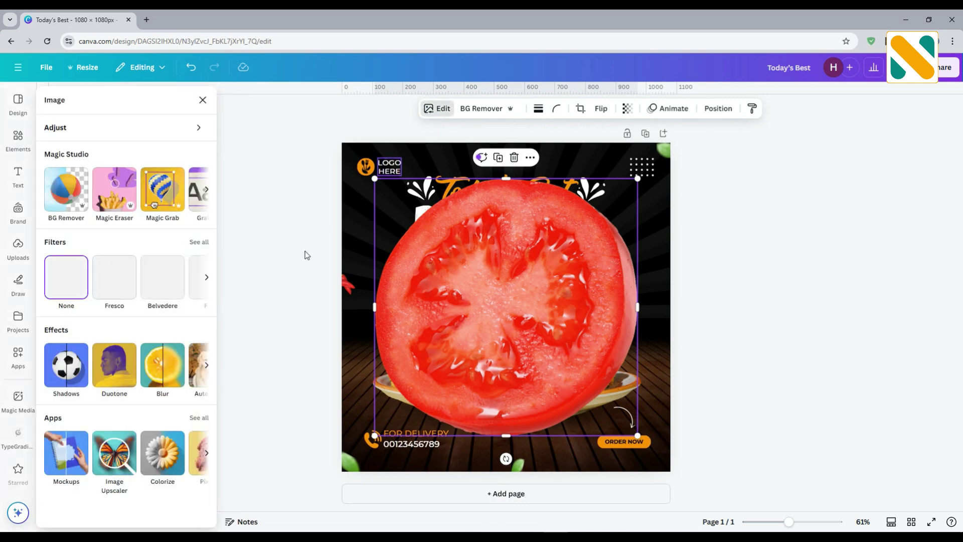
{"action": "left_click", "coordinate": [157, 363]}
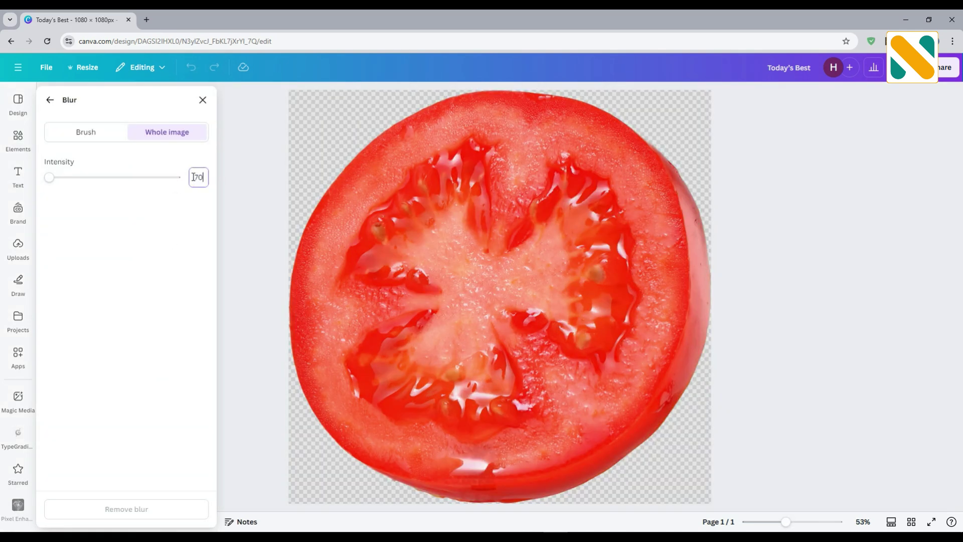
{"action": "key", "text": "Return"}
{"action": "left_click", "coordinate": [50, 100]}
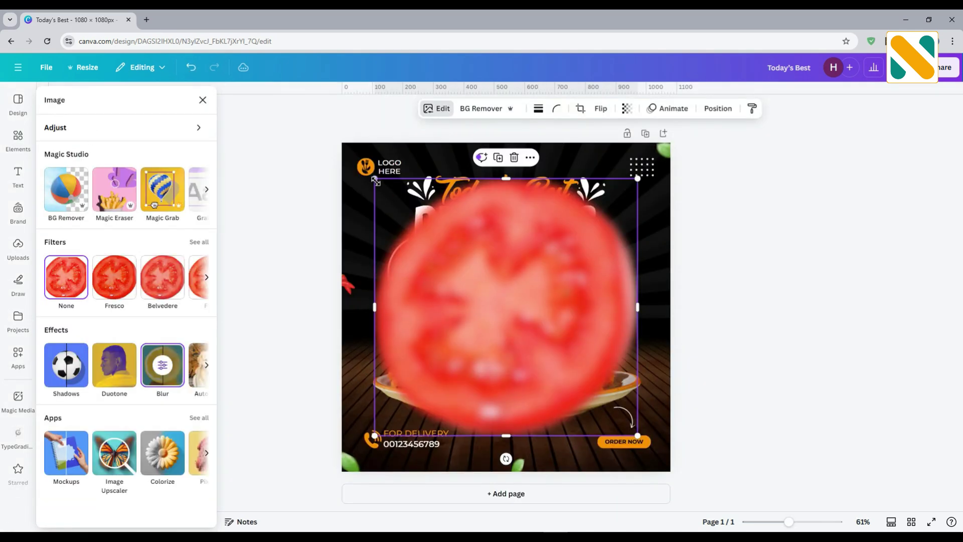
{"action": "left_click_drag", "start_coordinate": [571, 353], "coordinate": [670, 331]}
{"action": "left_click", "coordinate": [732, 296]}
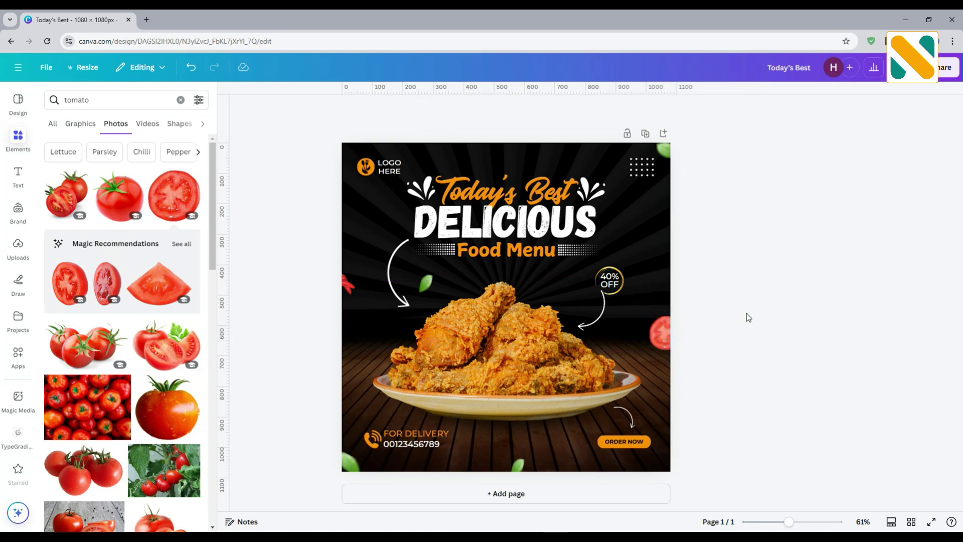
{"action": "left_click", "coordinate": [361, 266]}
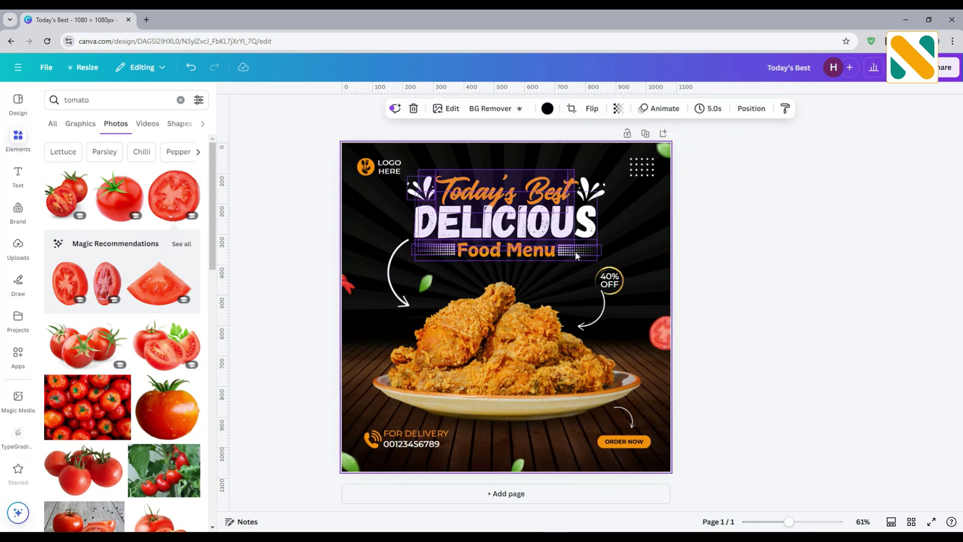
Move the headline group slightly lower on the poster.
{"action": "left_click", "coordinate": [524, 224]}
{"action": "left_click_drag", "start_coordinate": [524, 225], "coordinate": [524, 236]}
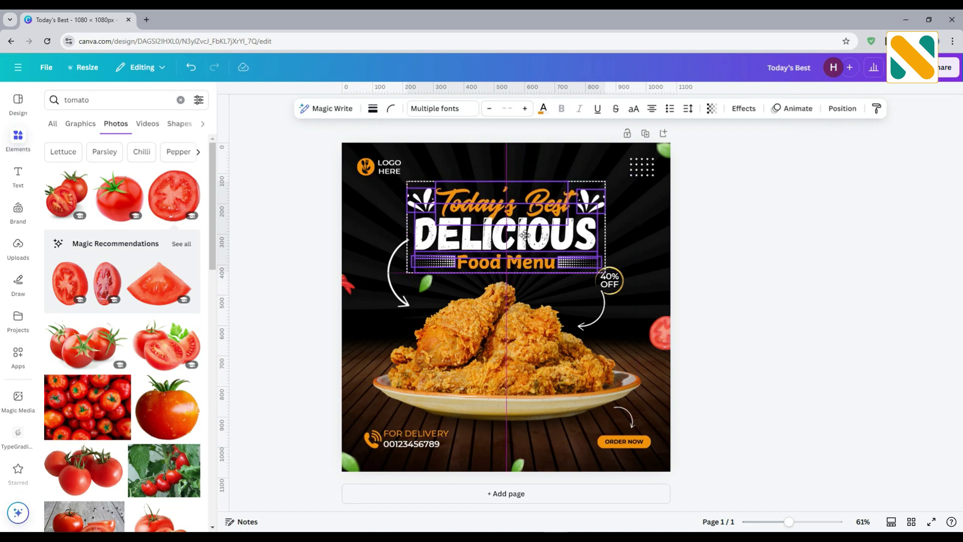
{"action": "left_click", "coordinate": [731, 249]}
Shrink the FOR DELIVERY label by dragging its corner inward.
{"action": "left_click", "coordinate": [416, 434]}
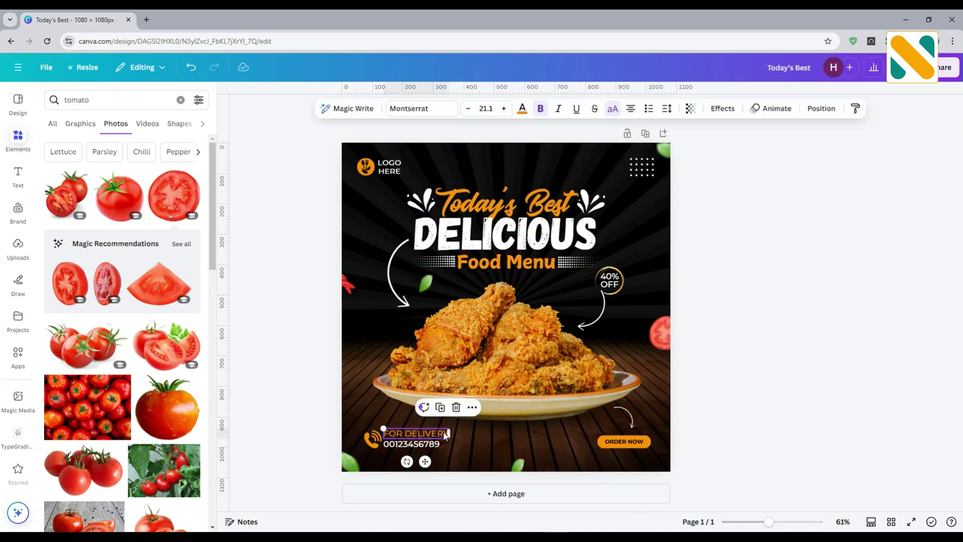
{"action": "left_click_drag", "start_coordinate": [450, 434], "coordinate": [436, 430]}
{"action": "left_click", "coordinate": [306, 380]}
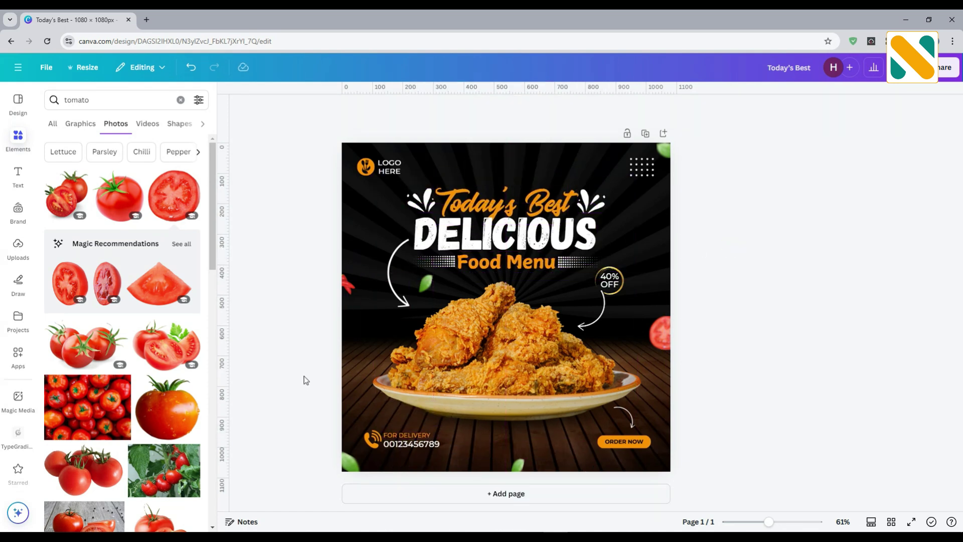
Check the bottom-left leaf, Today's Best text and both splash accents, leaving nothing selected.
{"action": "left_click", "coordinate": [348, 462]}
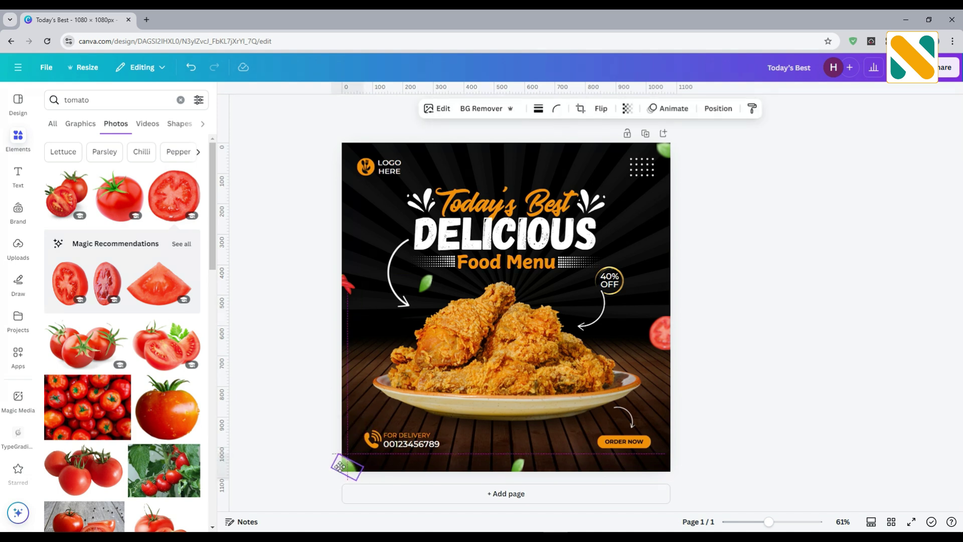
{"action": "key", "text": "Escape"}
{"action": "left_click", "coordinate": [530, 202]}
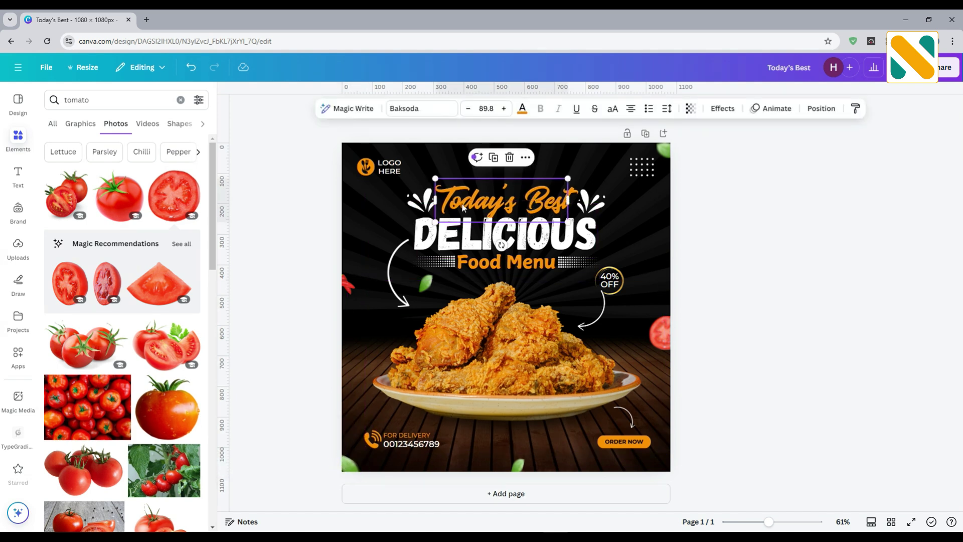
{"action": "left_click", "coordinate": [420, 200]}
{"action": "left_click", "coordinate": [590, 201]}
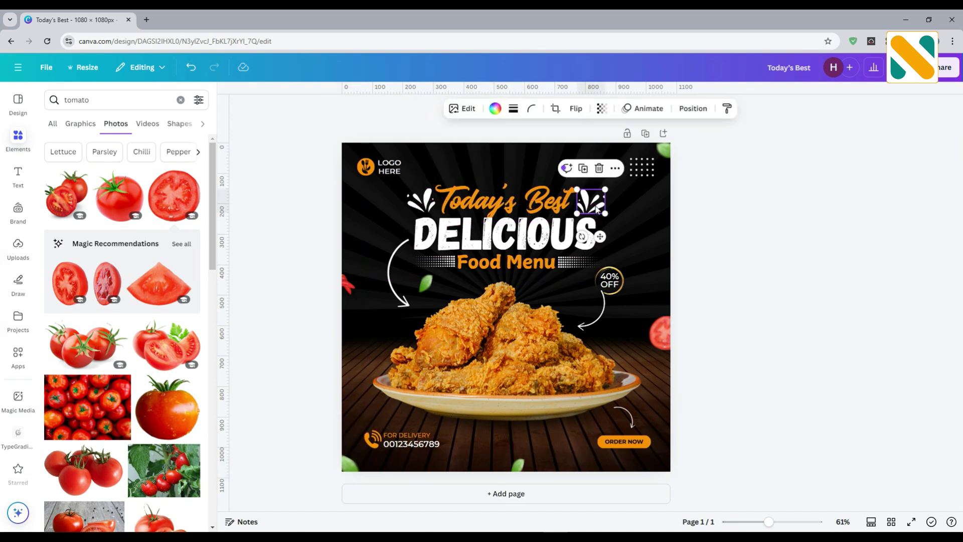
{"action": "left_click", "coordinate": [797, 272]}
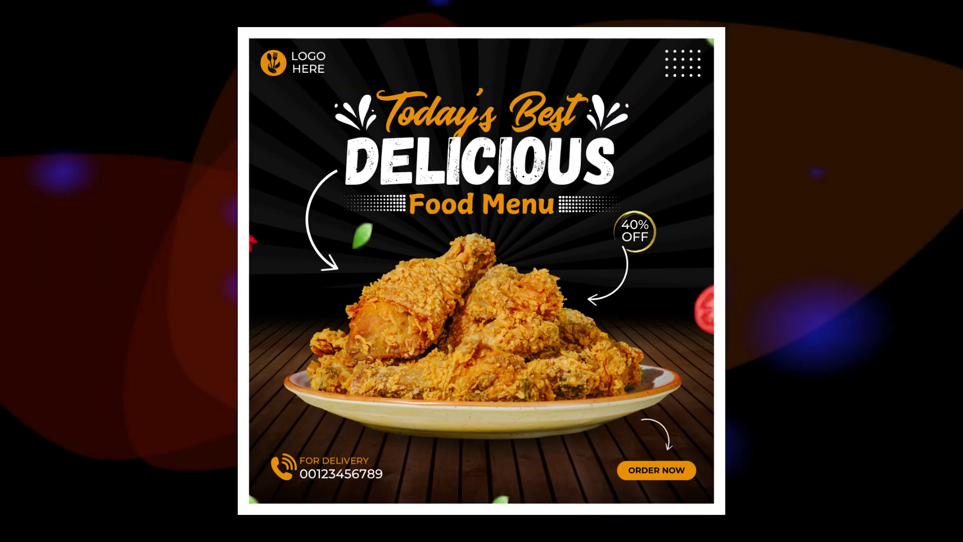